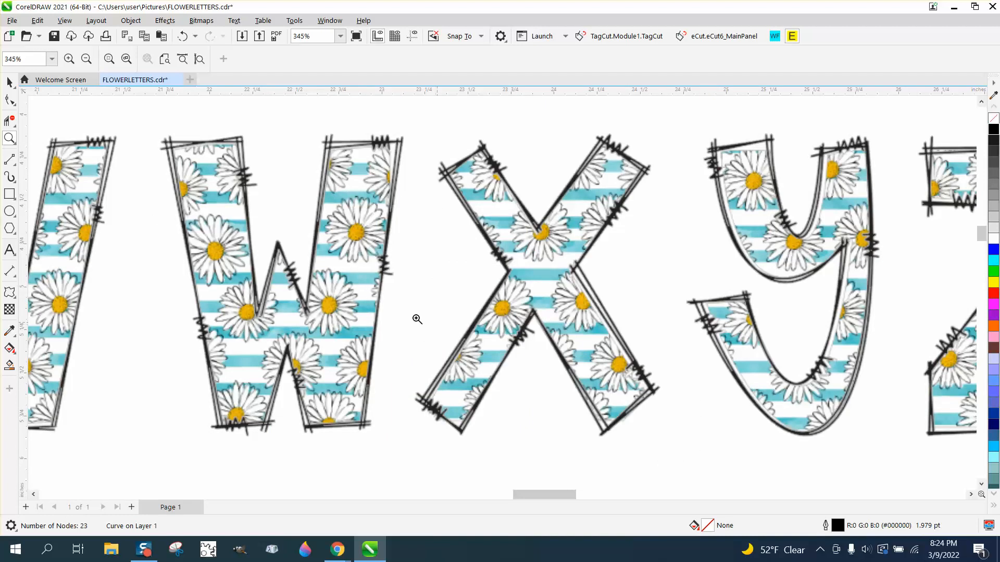
# - Examine the daisy-and-stripe filled alphabet and the daisy pattern's petals and flower centers up close
pyautogui.scroll(-4, 342, 267)
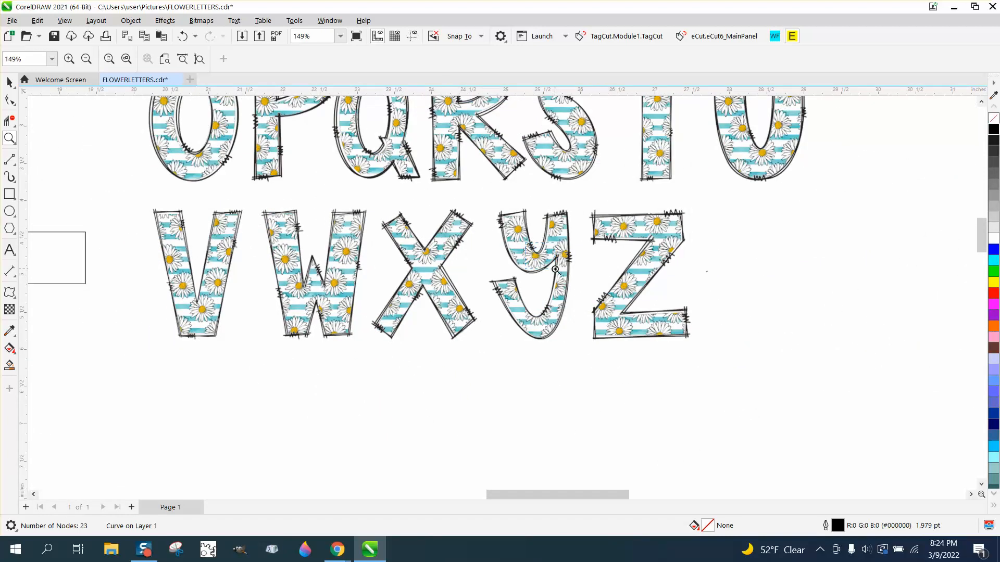
pyautogui.scroll(5, 555, 270)
pyautogui.scroll(-11, 416, 271)
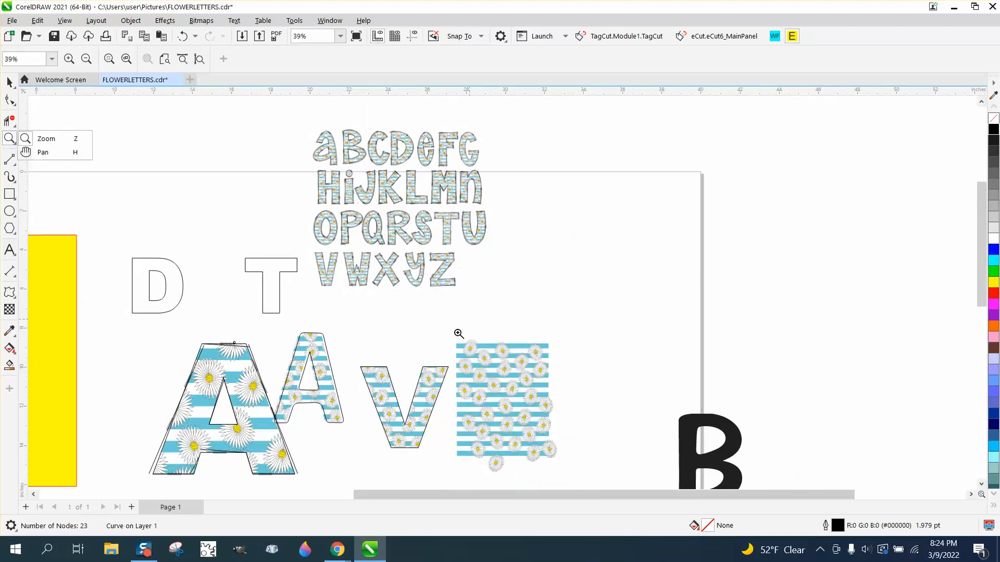
pyautogui.scroll(15, 455, 330)
pyautogui.scroll(-12, 535, 350)
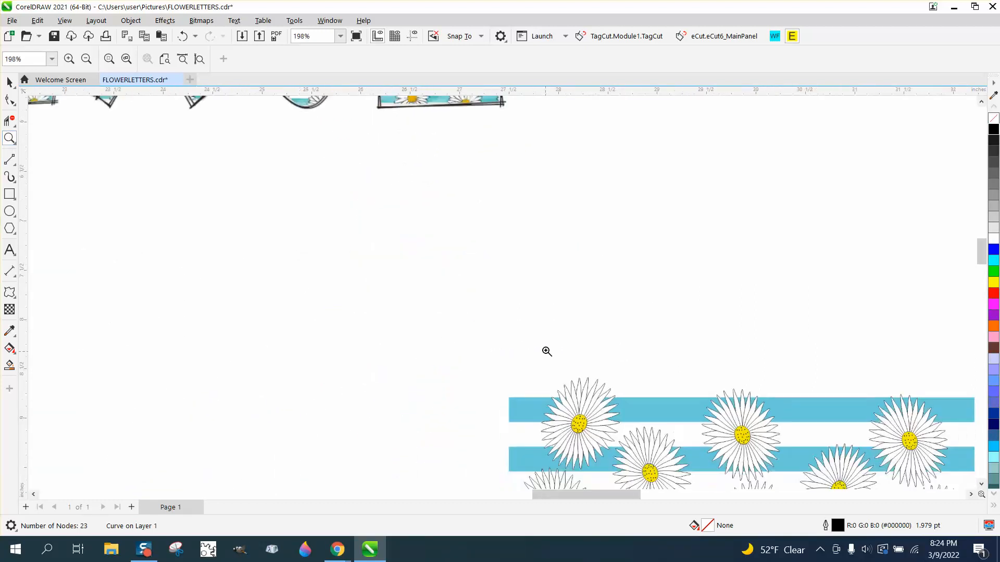
pyautogui.scroll(4, 692, 464)
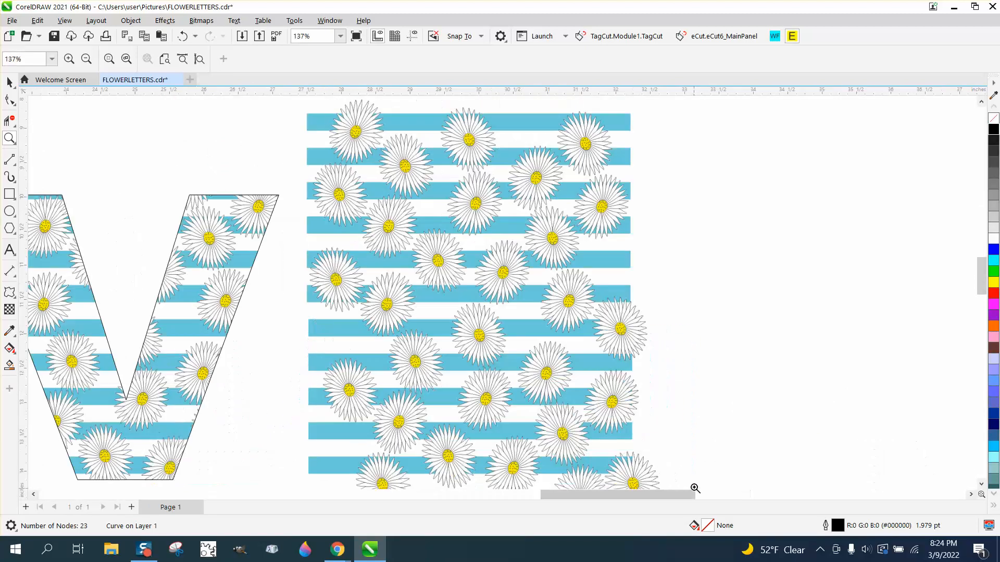
pyautogui.moveTo(537, 286); pyautogui.dragTo(661, 347)
pyautogui.scroll(-5, 505, 307)
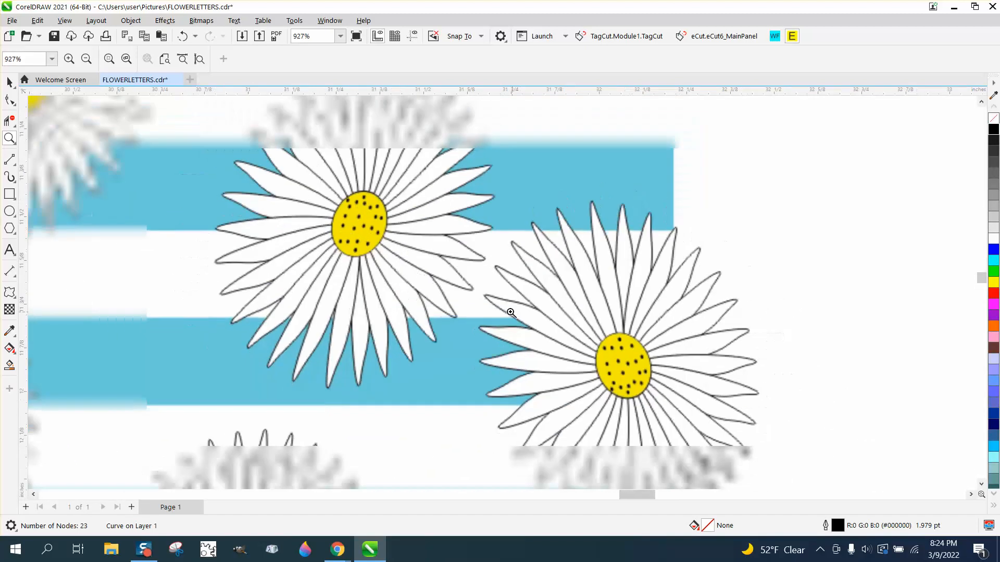
pyautogui.scroll(-4, 505, 307)
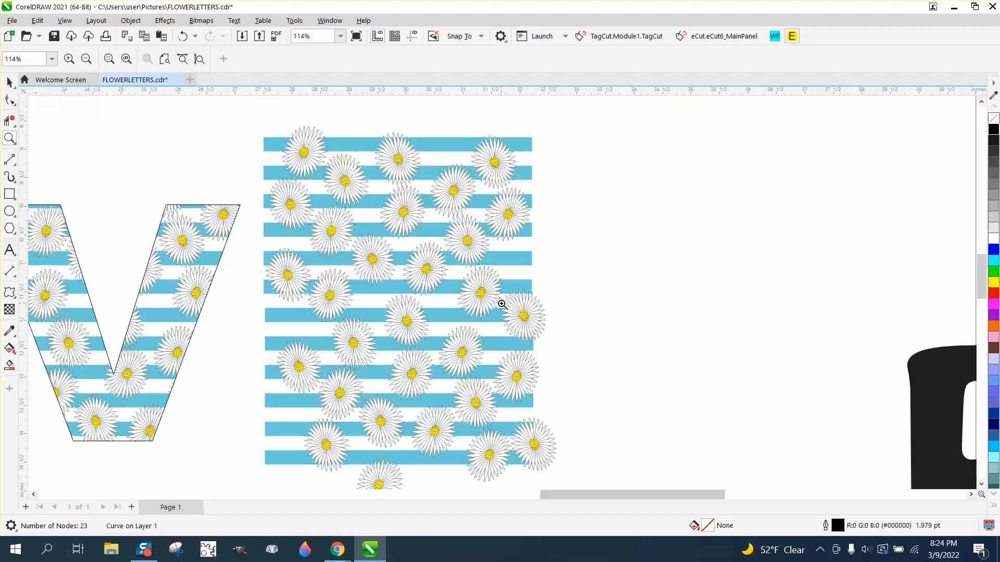
pyautogui.scroll(-4, 553, 290)
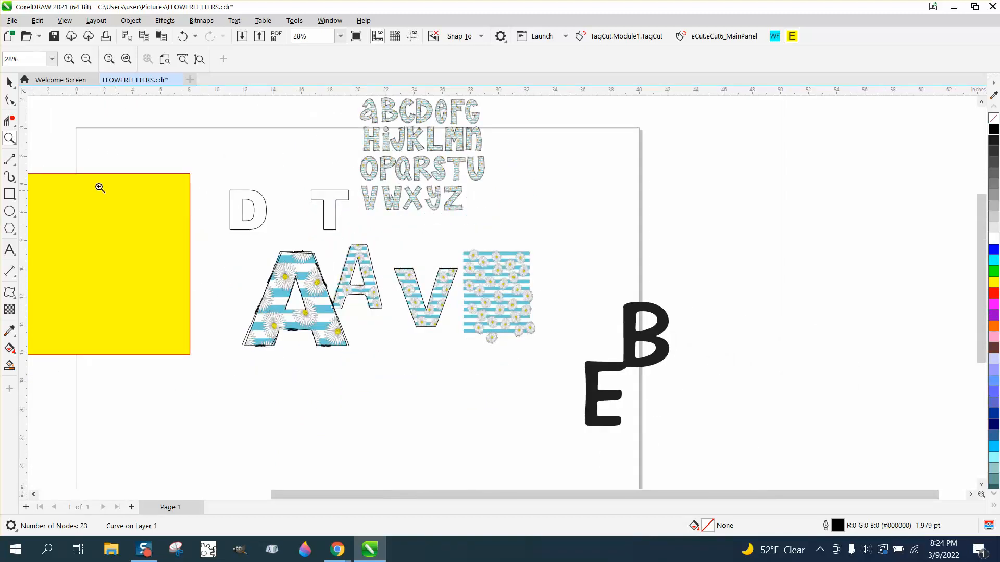
# - Move the outlined D and T, the daisy-filled A, A and V, and the daisy pattern together toward the page's right edge
pyautogui.click(9, 82)
pyautogui.moveTo(210, 178); pyautogui.dragTo(231, 205)
pyautogui.moveTo(568, 376); pyautogui.dragTo(569, 375)
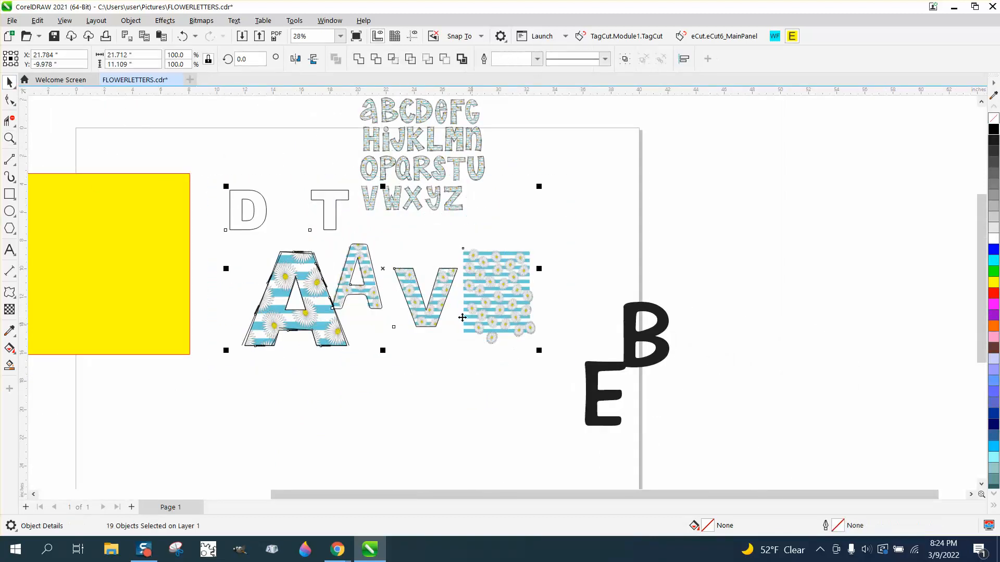
pyautogui.moveTo(413, 270); pyautogui.dragTo(767, 210)
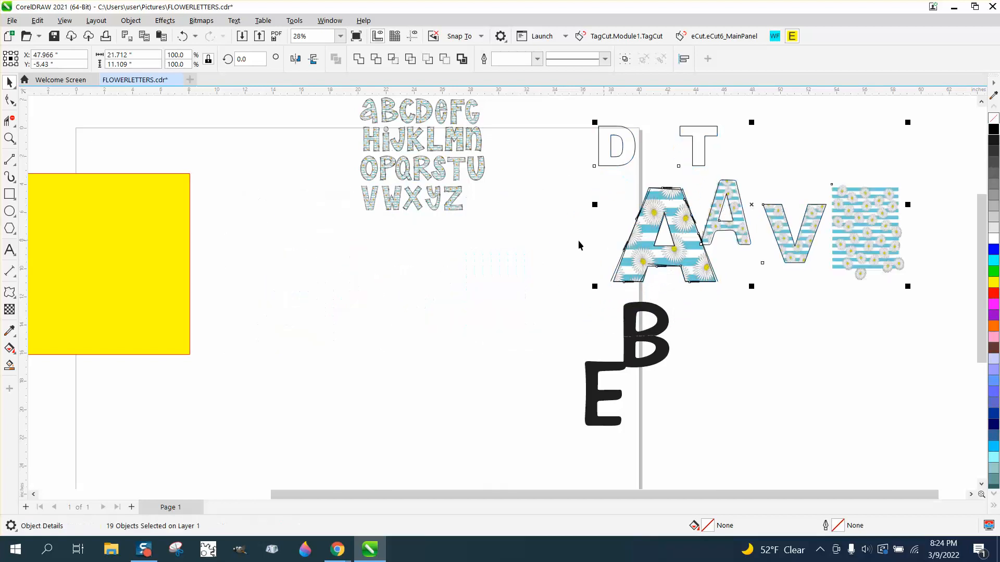
# - Draw a circle about 2.6 inches in diameter in the empty area below the alphabet and give it a black outline
pyautogui.click(9, 211)
pyautogui.moveTo(417, 297)
pyautogui.mouseDown()
pyautogui.moveTo(392, 308)
pyautogui.moveTo(374, 341)
pyautogui.mouseUp()
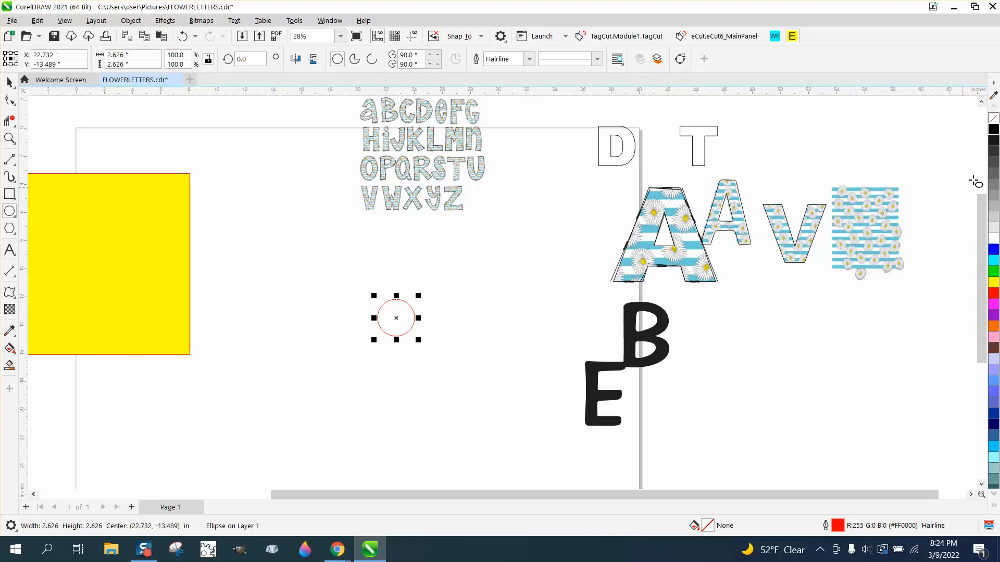
pyautogui.rightClick(994, 131)
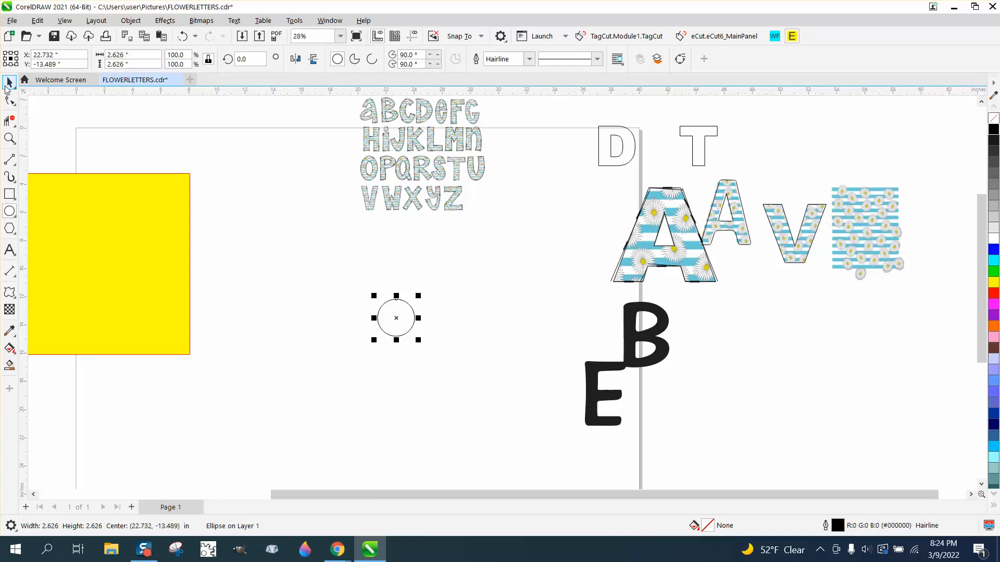
pyautogui.click(9, 82)
# - Draw a narrow vertical ellipse about 0.44 by 4.55 inches as a petal overlapping the circle's upper part
pyautogui.click(9, 211)
pyautogui.moveTo(395, 246); pyautogui.dragTo(394, 314)
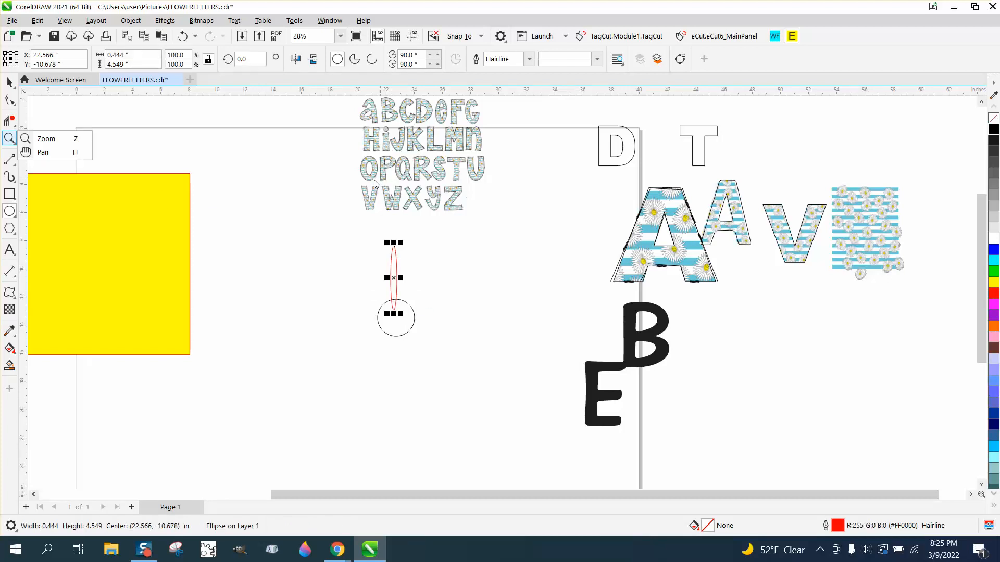
# - Center the narrow ellipse and the circle on the page, and move the ellipse straight up until its lower tip overlaps the circle's upper edge
pyautogui.click(10, 139)
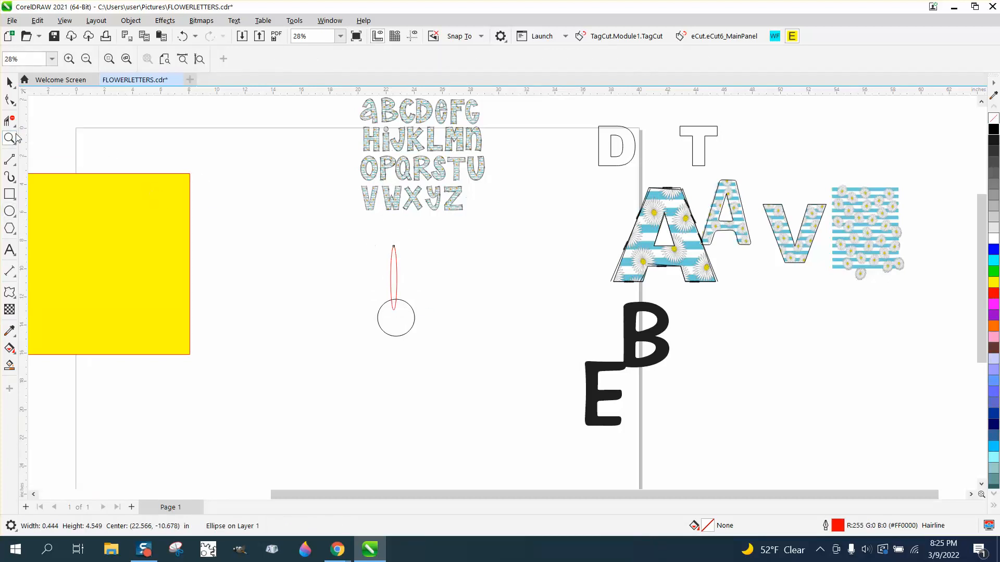
pyautogui.click(412, 300)
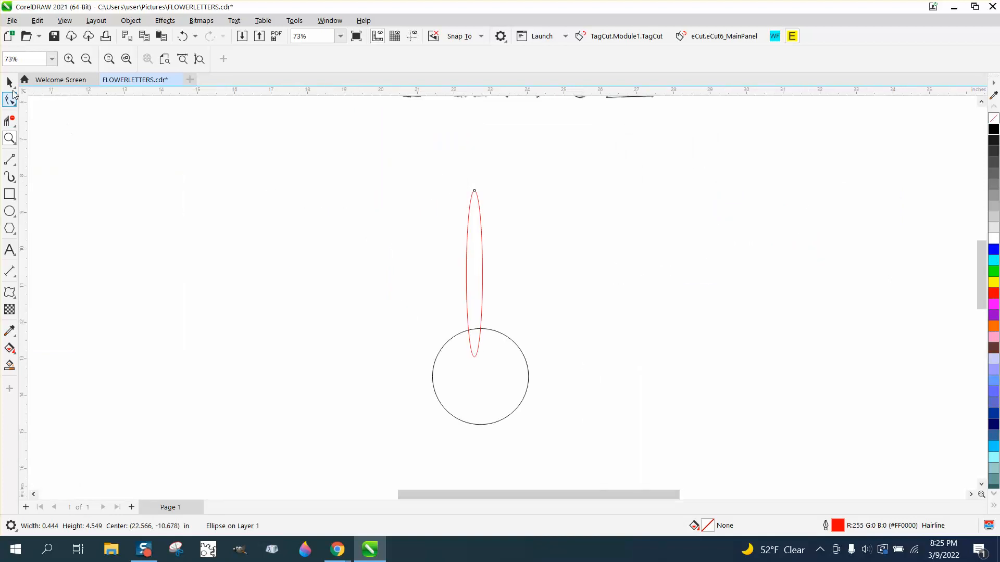
pyautogui.click(9, 81)
pyautogui.press('p')
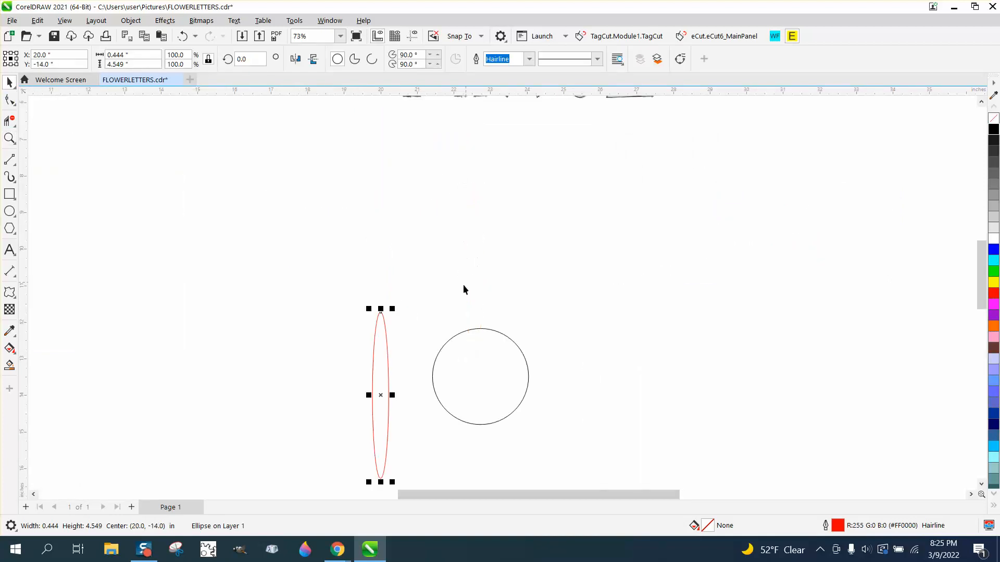
pyautogui.click(462, 332)
pyautogui.press('p')
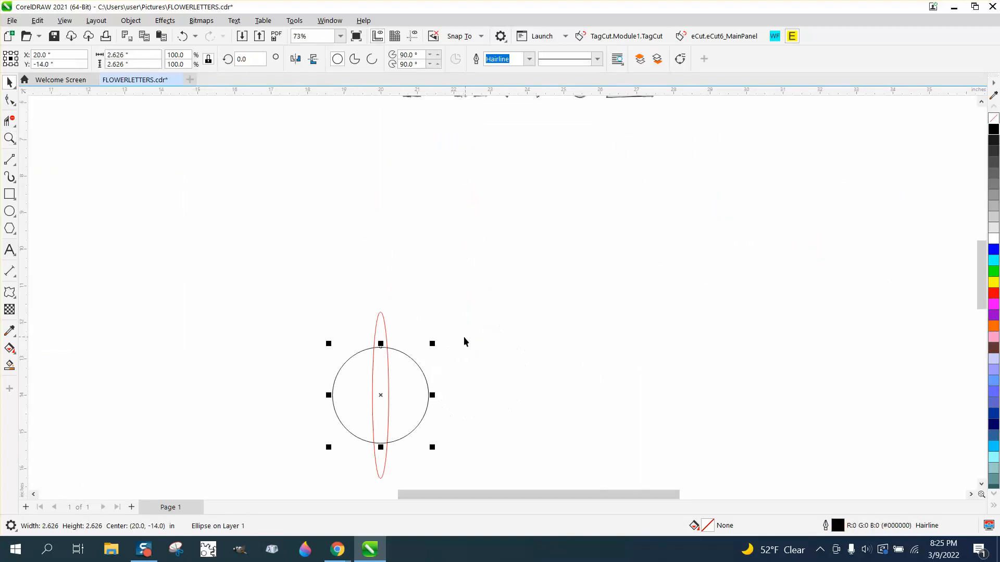
pyautogui.click(386, 335)
pyautogui.moveTo(382, 395); pyautogui.dragTo(378, 278)
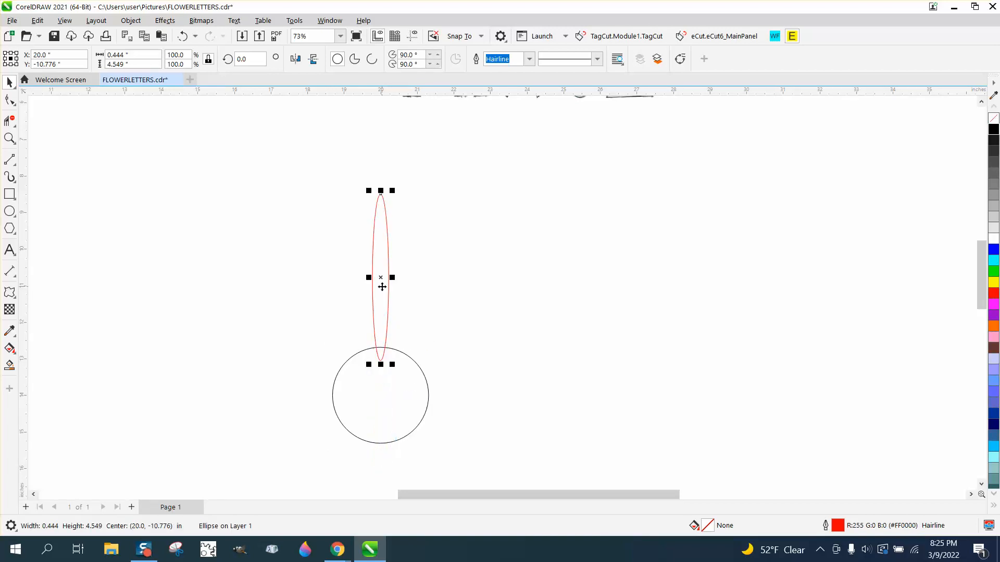
# - Give the narrow ellipse a black outline 1.0 pt wide
pyautogui.rightClick(995, 132)
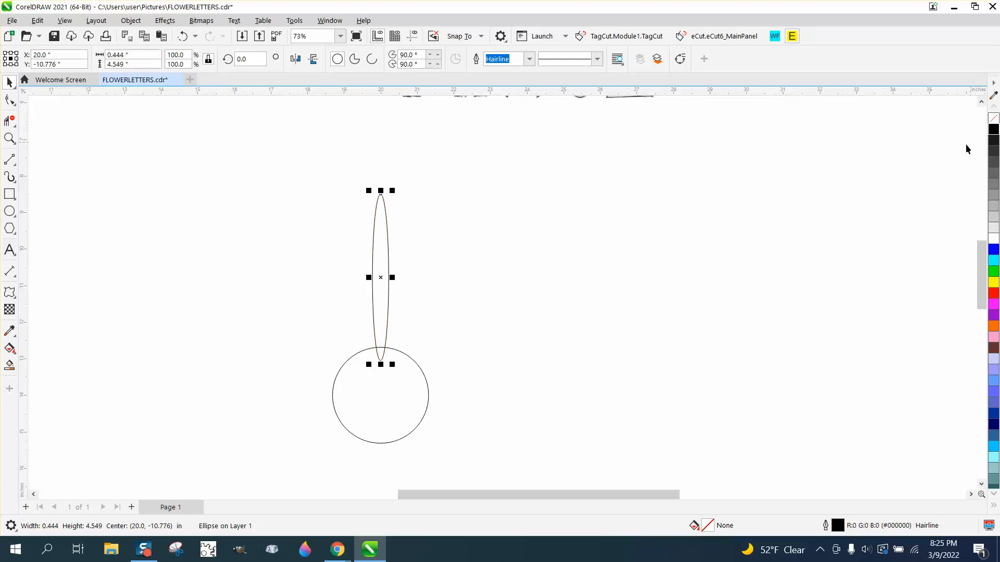
pyautogui.click(529, 59)
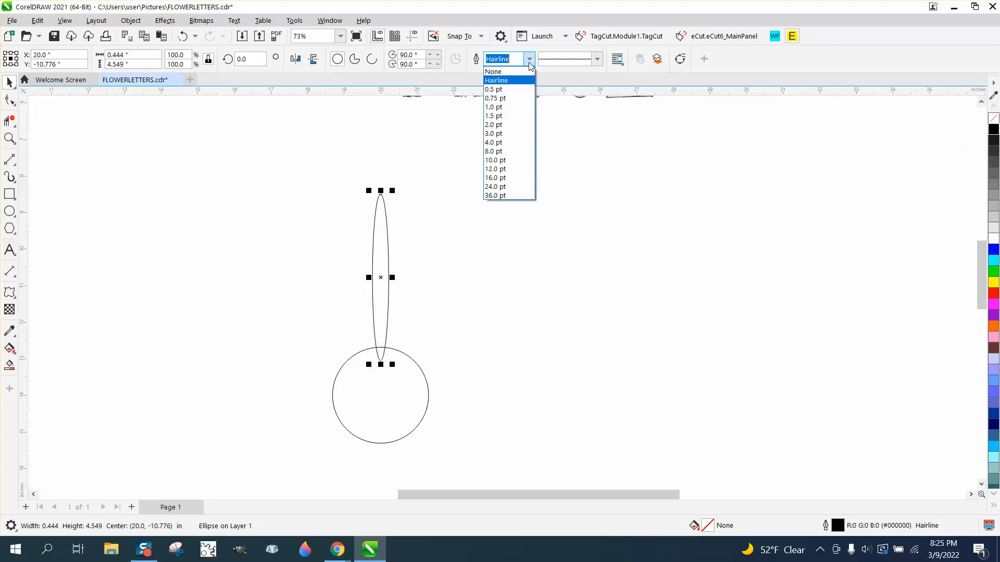
pyautogui.click(498, 98)
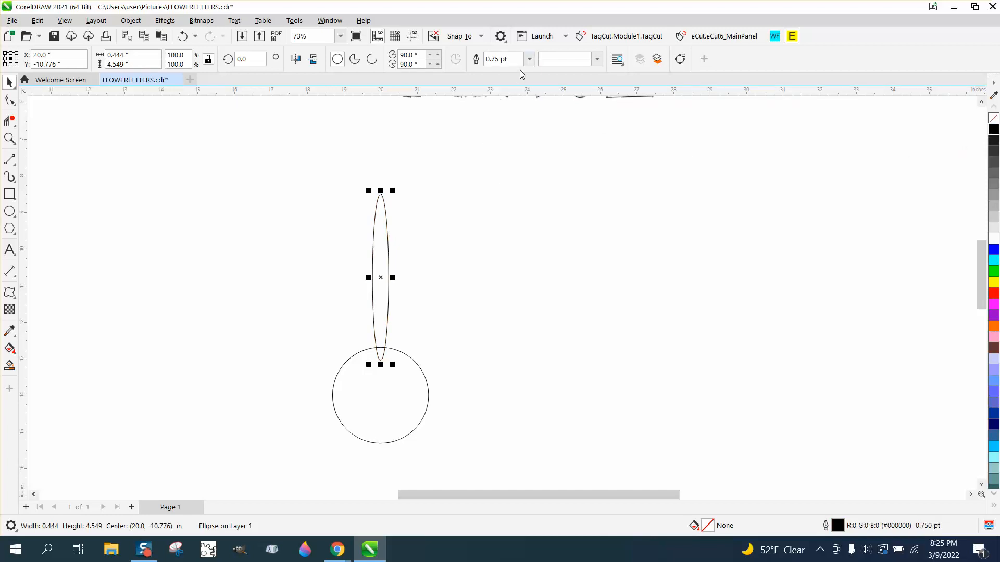
pyautogui.click(529, 59)
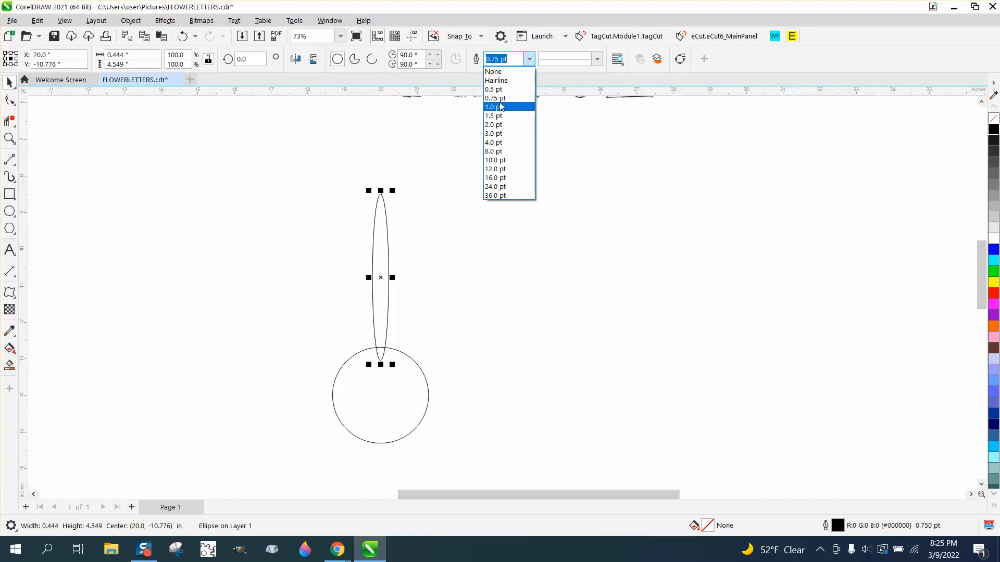
pyautogui.click(499, 107)
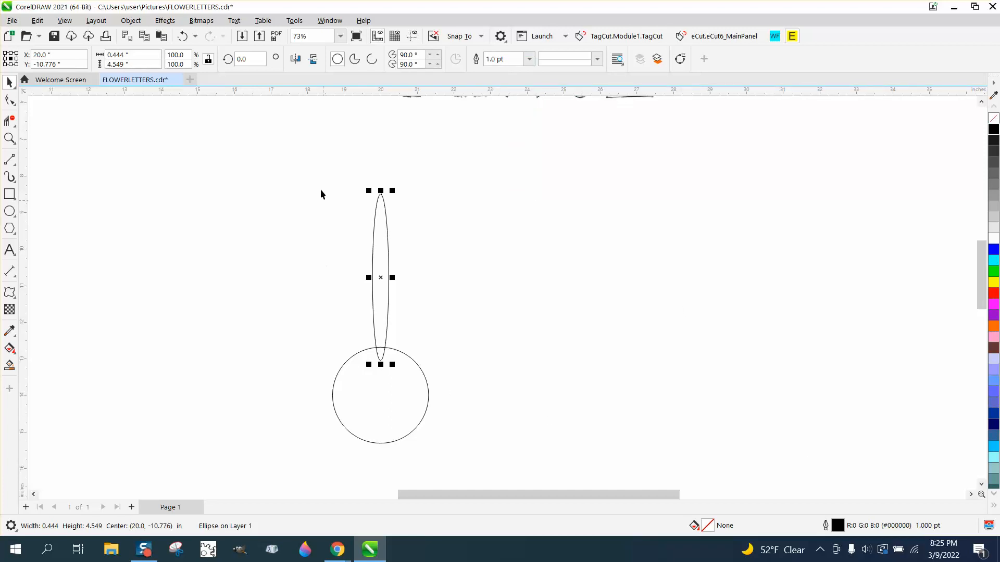
# - Set the outline width of both the ellipse and the circle to 1.0 pt, with the outline scaling with the object
pyautogui.moveTo(321, 194); pyautogui.dragTo(435, 452)
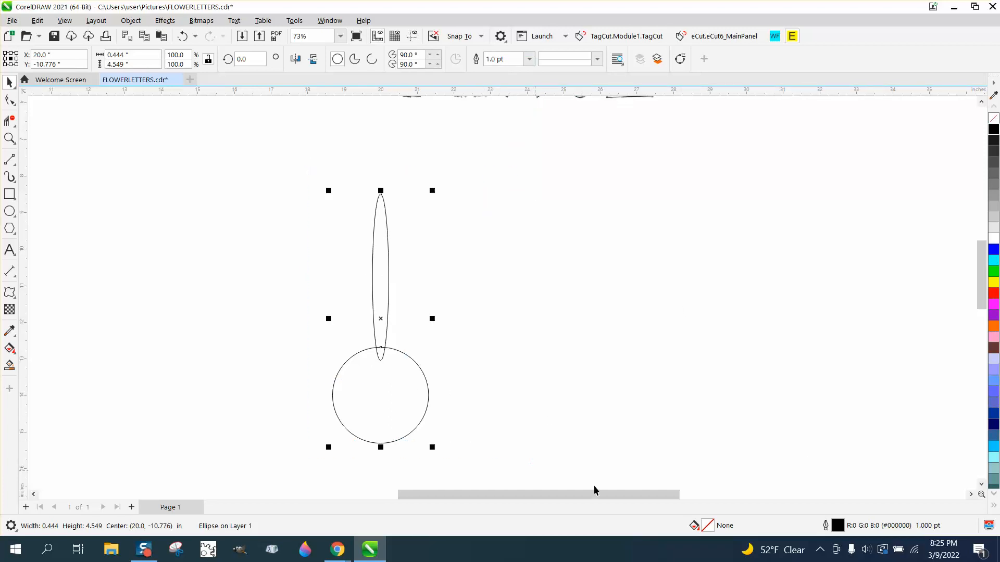
pyautogui.doubleClick(838, 525)
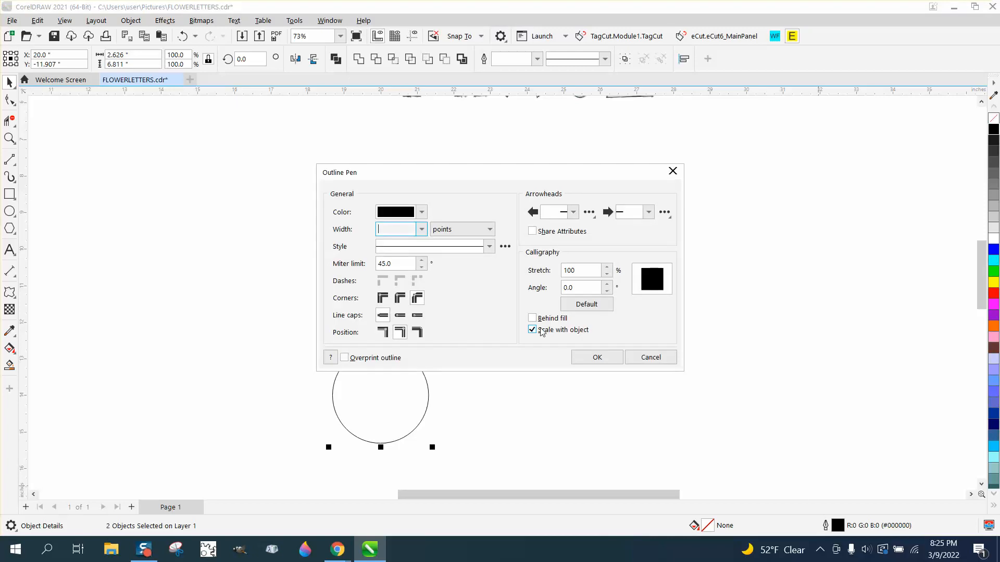
pyautogui.click(421, 230)
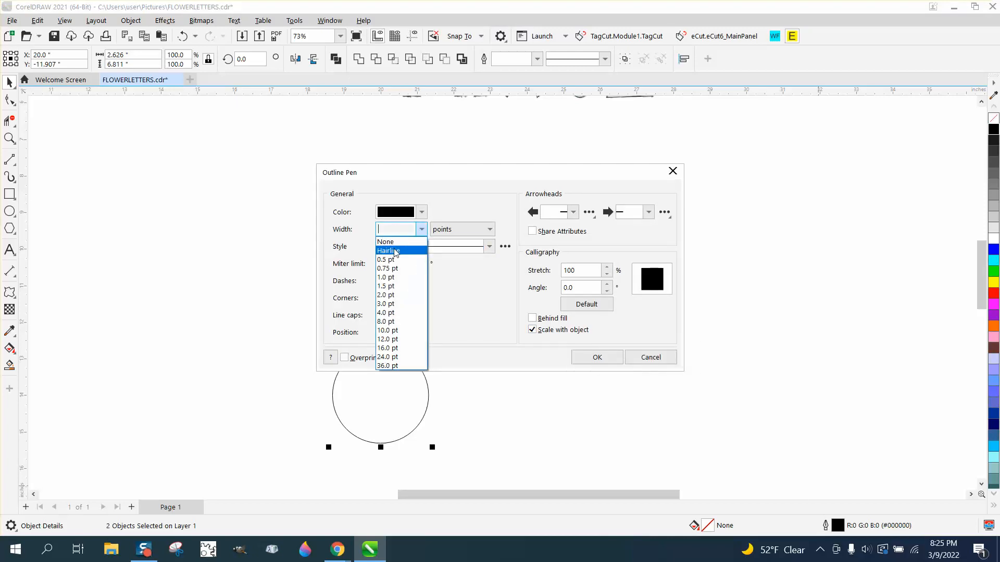
pyautogui.click(411, 302)
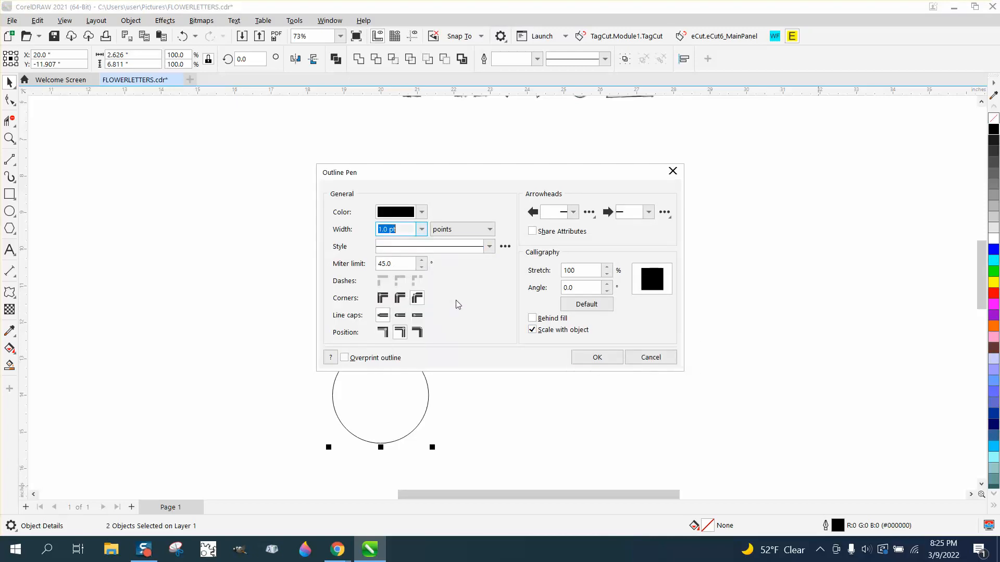
pyautogui.click(598, 358)
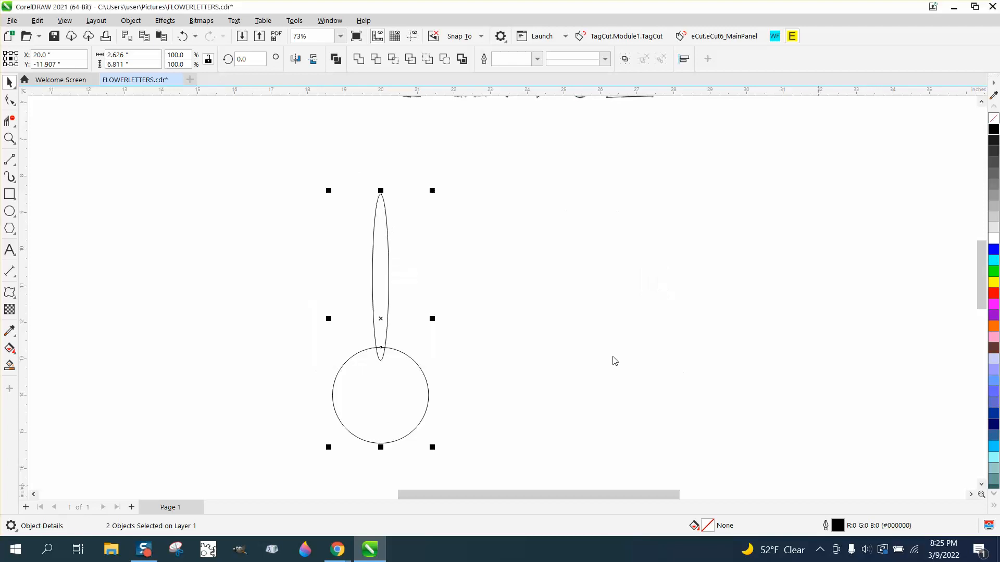
# - Convert the narrow petal ellipse to curves
pyautogui.click(397, 256)
pyautogui.click(386, 260)
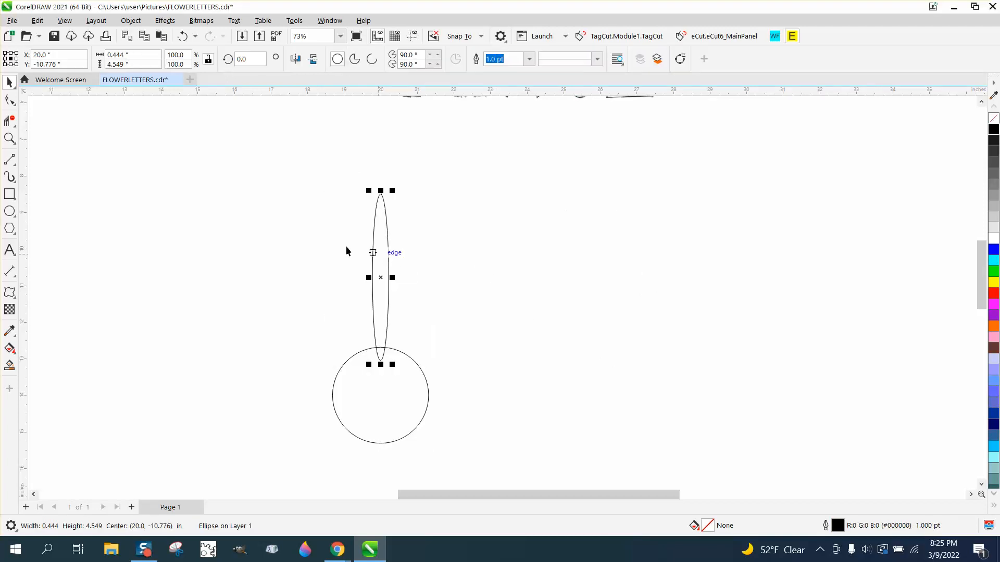
pyautogui.click(2, 107)
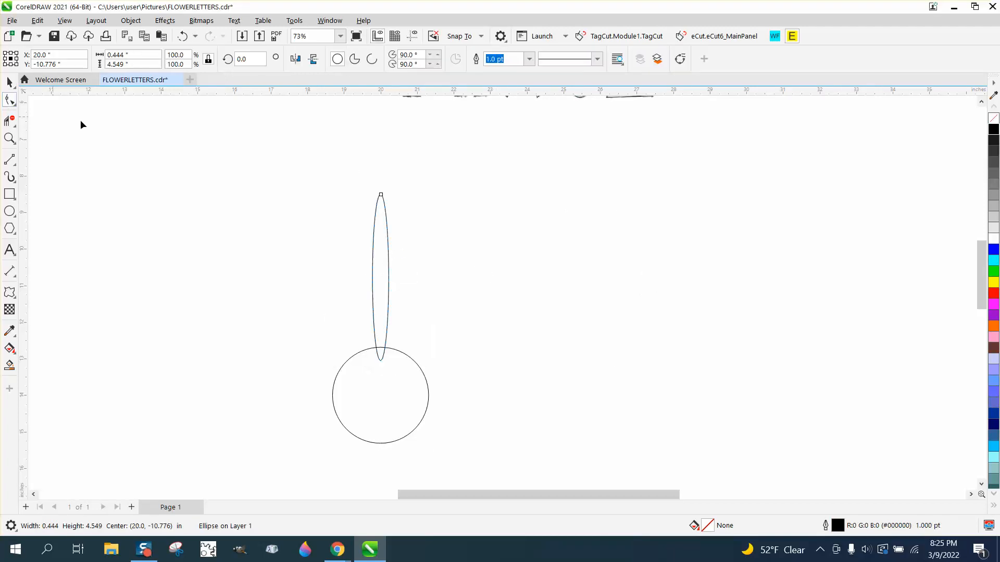
pyautogui.click(10, 82)
pyautogui.click(131, 20)
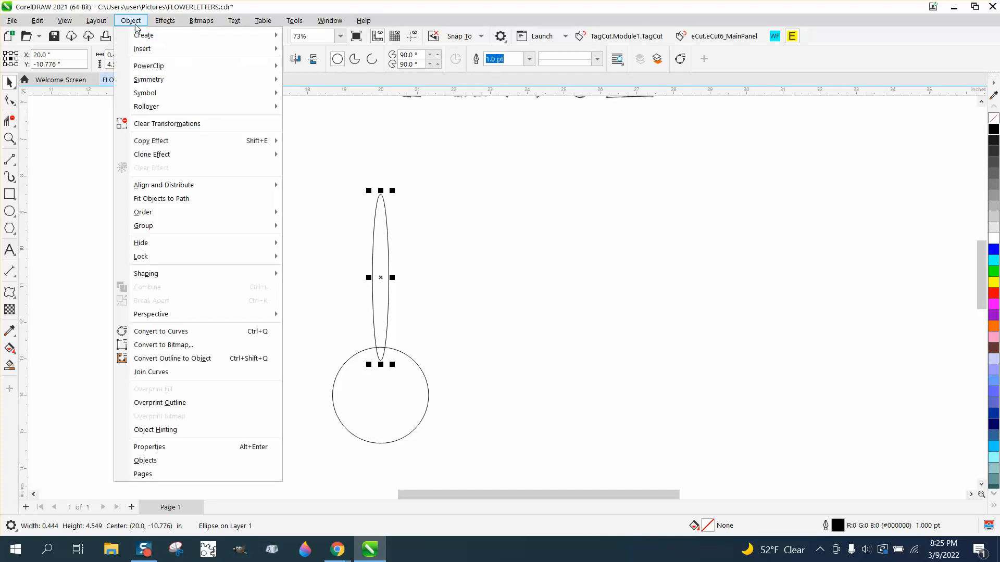
pyautogui.click(179, 332)
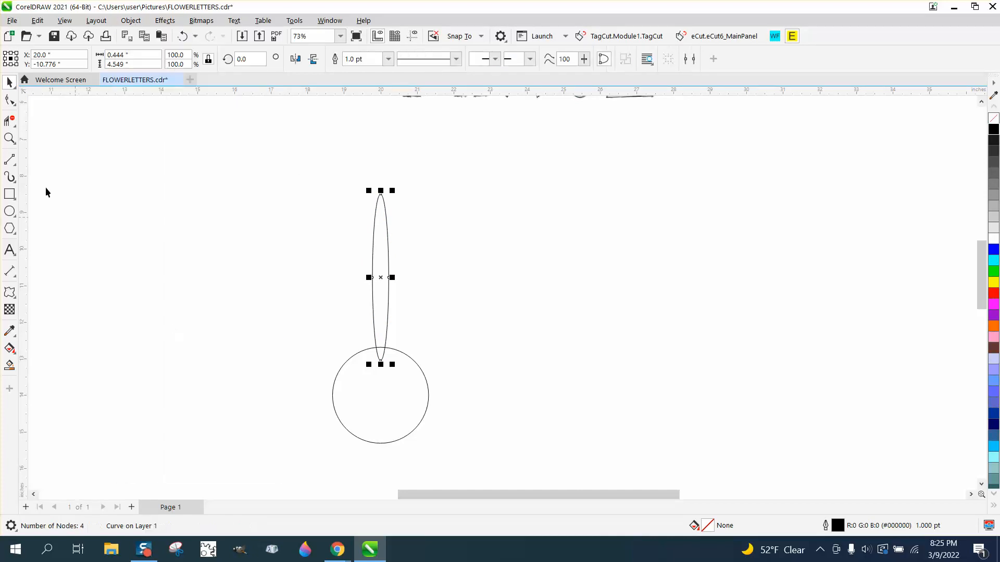
# - Reshape the petal's upper tip by shifting its top node slightly to the right and tilting its curve handles
pyautogui.click(9, 100)
pyautogui.click(382, 195)
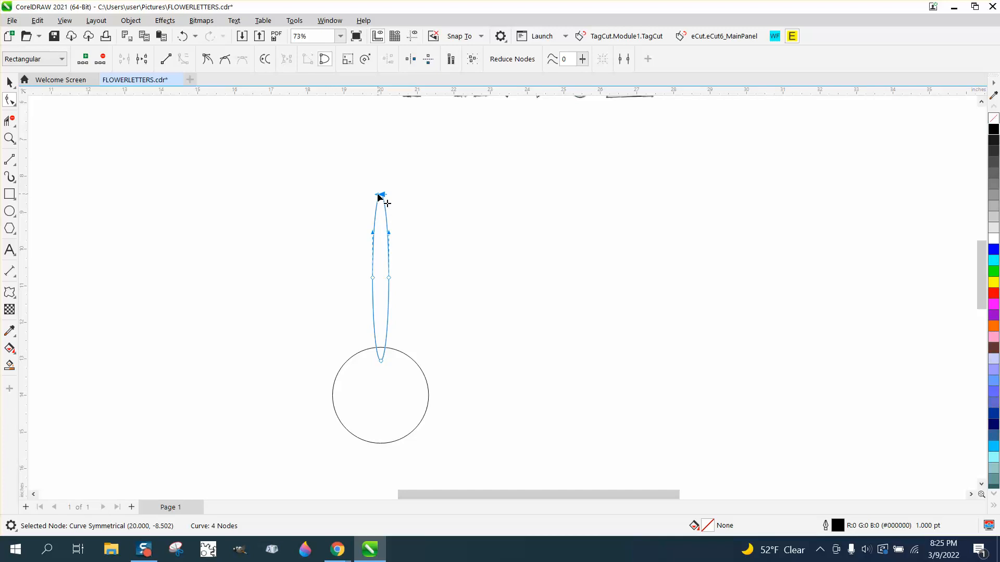
pyautogui.moveTo(379, 195)
pyautogui.mouseDown()
pyautogui.moveTo(384, 216)
pyautogui.moveTo(390, 183)
pyautogui.mouseUp()
pyautogui.click(10, 138)
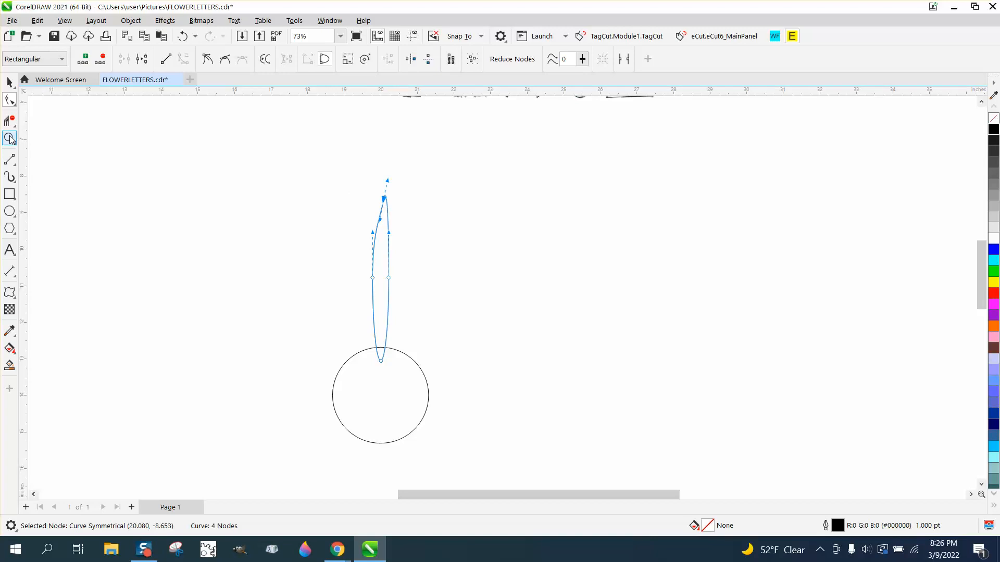
pyautogui.moveTo(307, 168); pyautogui.dragTo(575, 406)
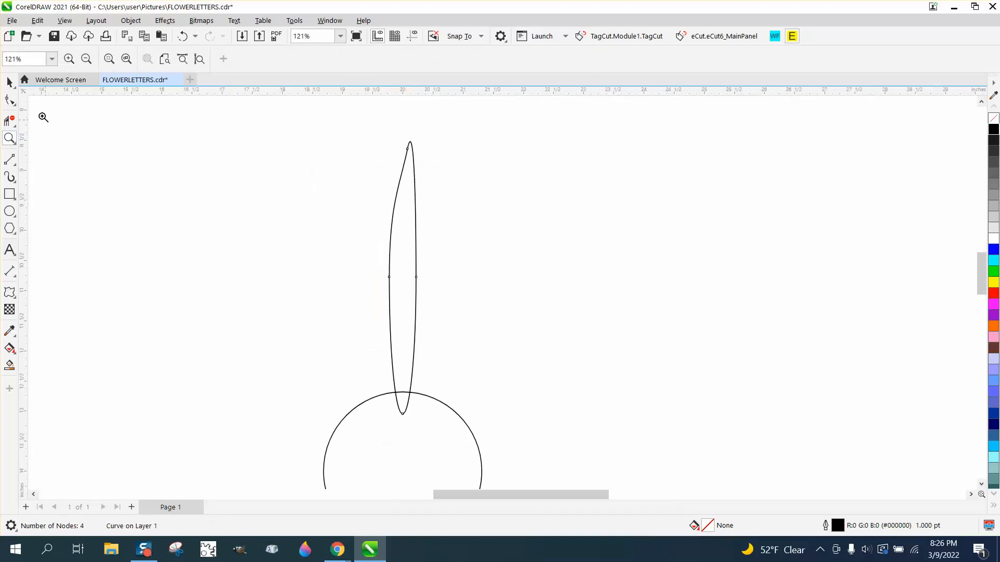
pyautogui.click(14, 87)
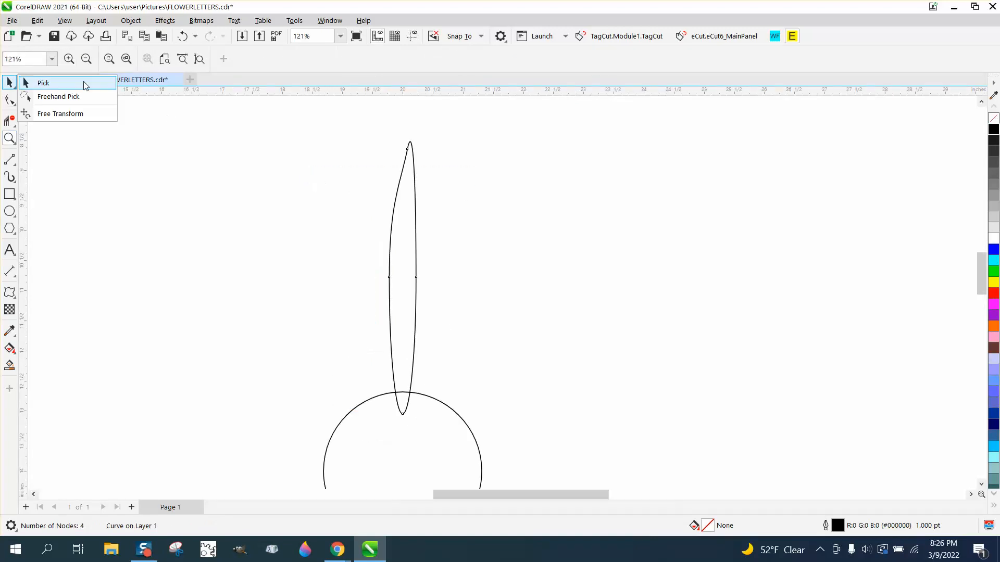
# - Move the petal's rotation center to the center of the circle and rotate a copy counterclockwise by about 6.2°
pyautogui.click(54, 84)
pyautogui.scroll(-2, 304, 139)
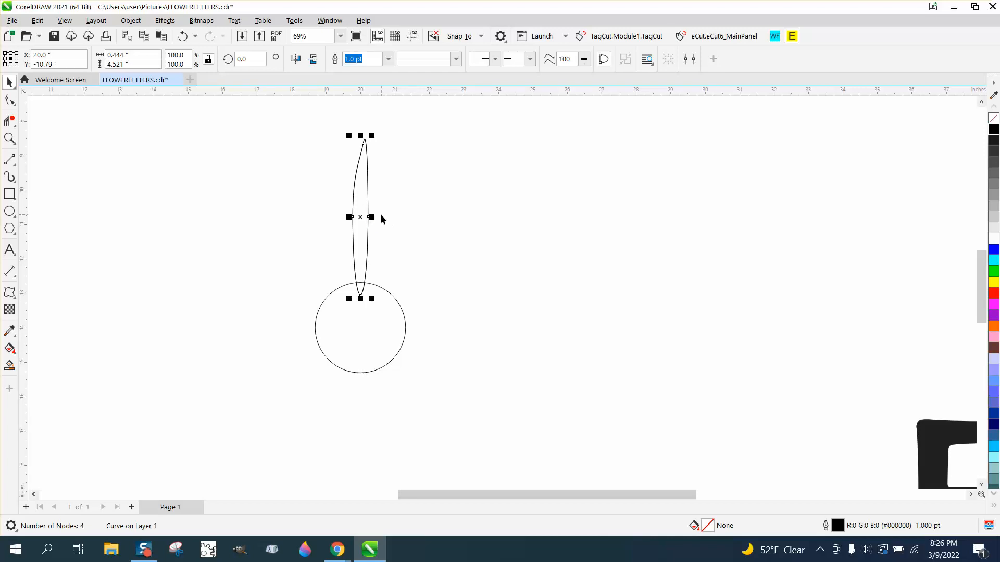
pyautogui.click(183, 40)
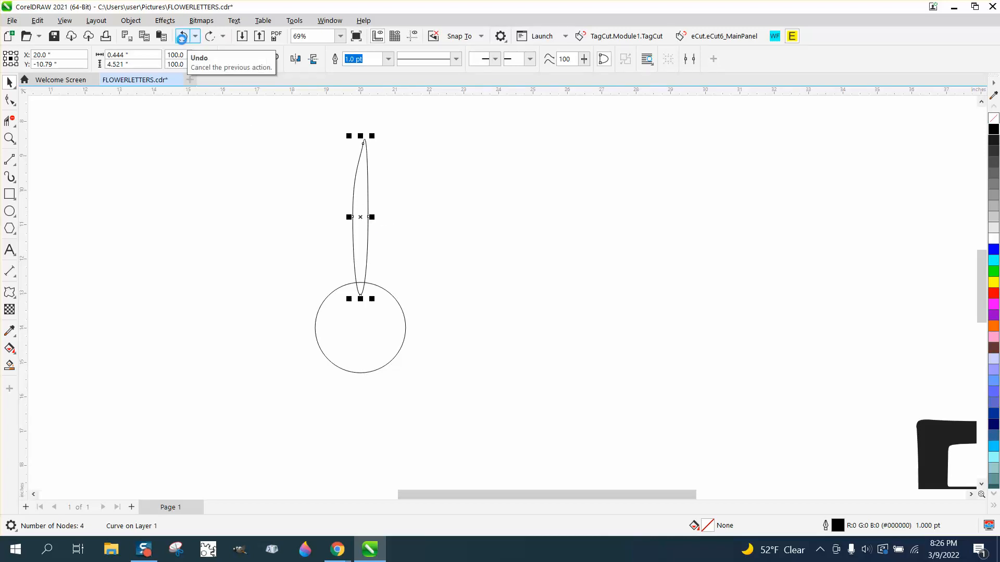
pyautogui.click(361, 217)
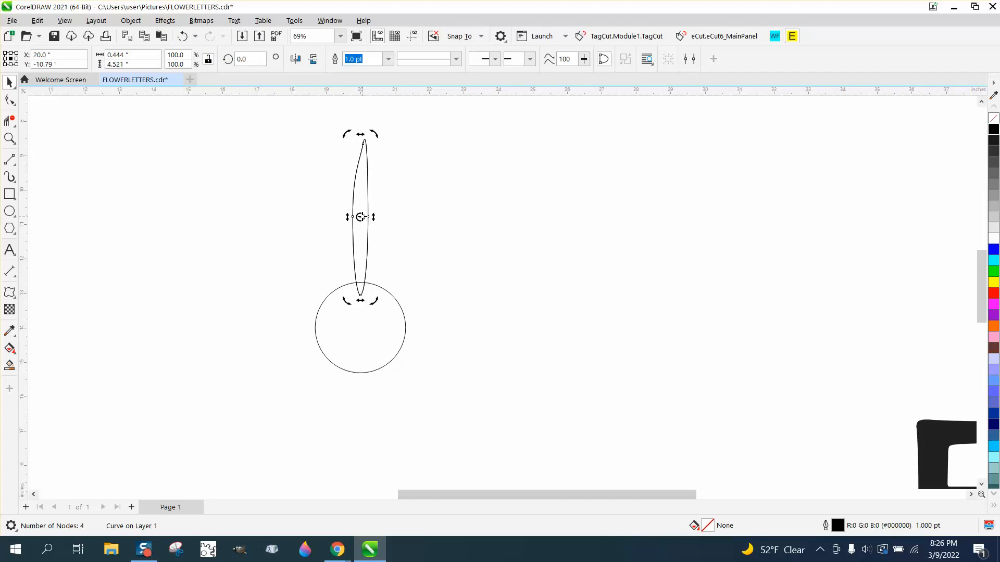
pyautogui.moveTo(361, 217); pyautogui.dragTo(360, 325)
pyautogui.click(394, 211)
pyautogui.click(368, 217)
pyautogui.click(361, 217)
pyautogui.moveTo(374, 135); pyautogui.dragTo(352, 134)
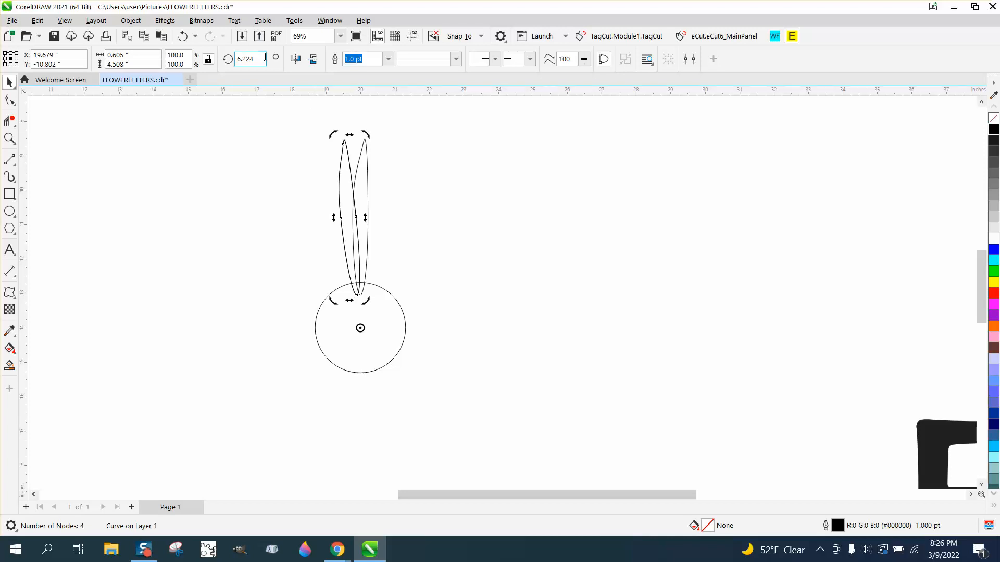
# - Rotate another petal copy by about 7° and repeat the duplication around the circle to complete the ring of petals
pyautogui.moveTo(369, 135); pyautogui.dragTo(341, 135)
pyautogui.hotkey('ctrl', 'r')
pyautogui.hotkey('ctrl', 'r')
pyautogui.hotkey('ctrl', 'r')
pyautogui.hotkey('ctrl', 'r')
pyautogui.hotkey('ctrl', 'r')
pyautogui.hotkey('ctrl', 'r')
pyautogui.hotkey('ctrl', 'r')
pyautogui.hotkey('ctrl', 'r')
pyautogui.hotkey('ctrl', 'r')
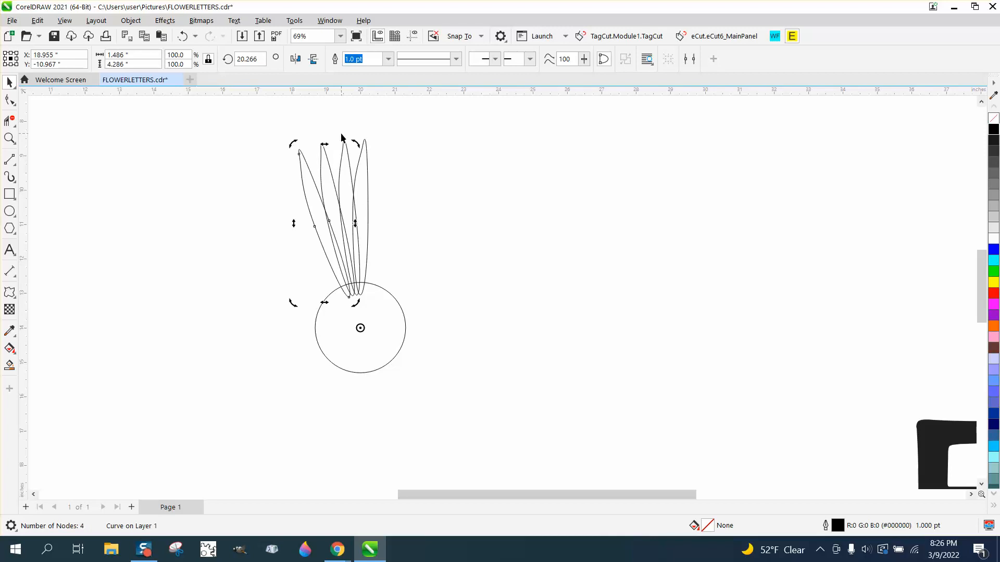
pyautogui.hotkey('ctrl', 'r')
pyautogui.hotkey('ctrl', 'r')
pyautogui.hotkey('ctrl', 'r')
pyautogui.hotkey('ctrl', 'r')
pyautogui.hotkey('ctrl', 'r')
pyautogui.hotkey('ctrl', 'r')
pyautogui.hotkey('ctrl', 'r')
pyautogui.hotkey('ctrl', 'r')
pyautogui.hotkey('ctrl', 'r')
pyautogui.hotkey('ctrl', 'r')
pyautogui.hotkey('ctrl', 'r')
pyautogui.hotkey('ctrl', 'r')
pyautogui.hotkey('ctrl', 'r')
pyautogui.hotkey('ctrl', 'r')
pyautogui.hotkey('ctrl', 'r')
pyautogui.hotkey('ctrl', 'r')
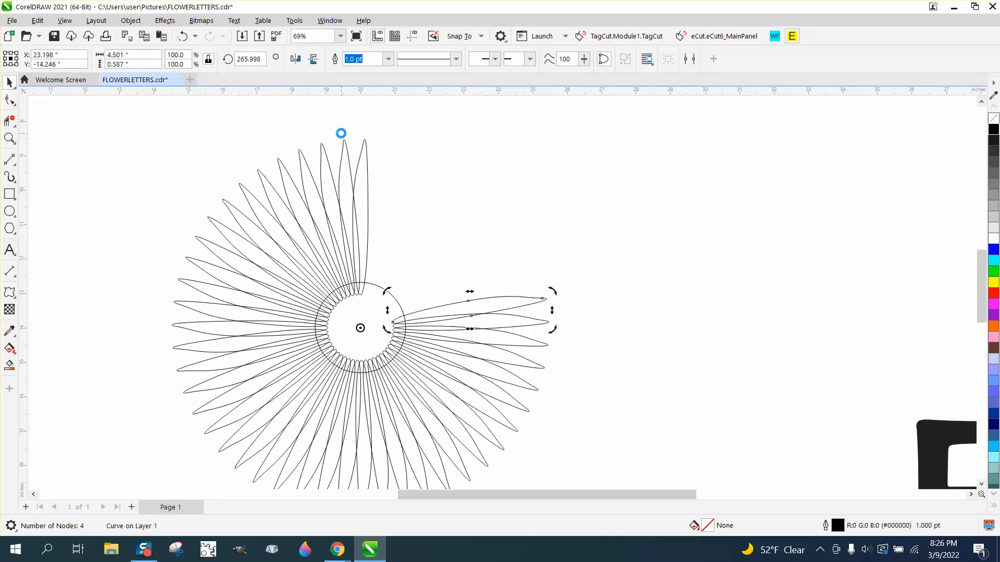
pyautogui.hotkey('ctrl', 'r')
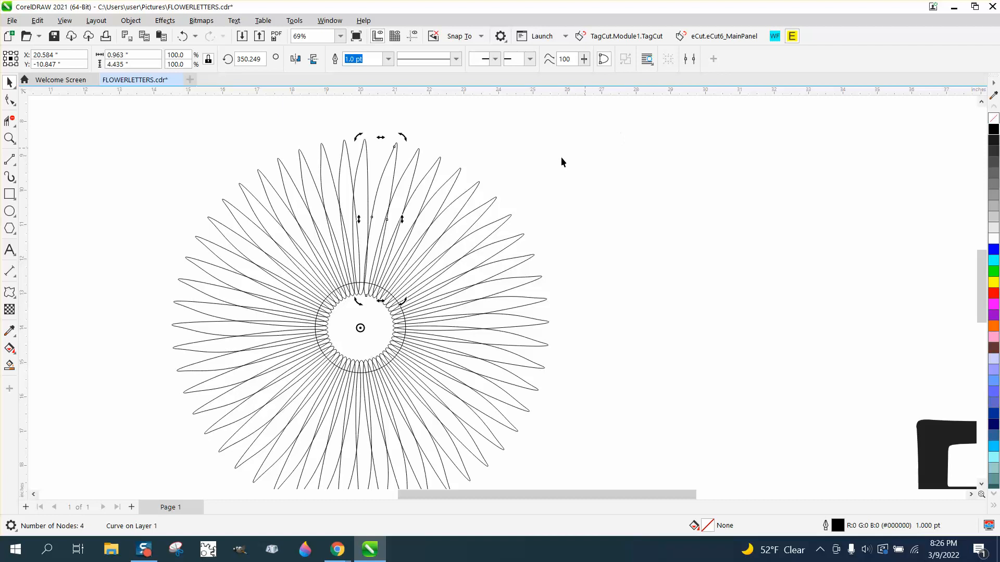
# - Mirror the last duplicated petal horizontally, then rotate it clockwise about the circle's center onto the flower's right side
pyautogui.click(524, 161)
pyautogui.click(396, 157)
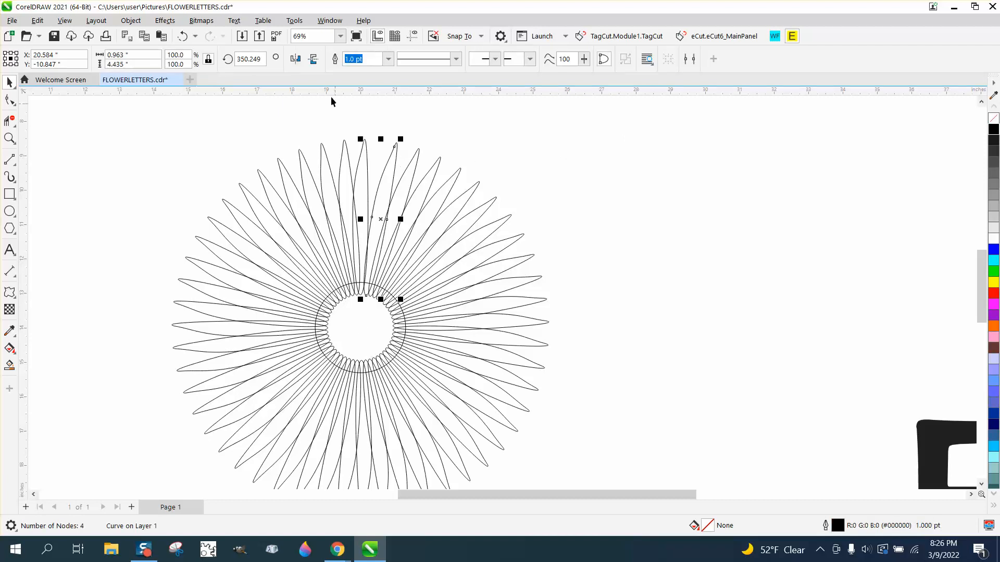
pyautogui.click(295, 59)
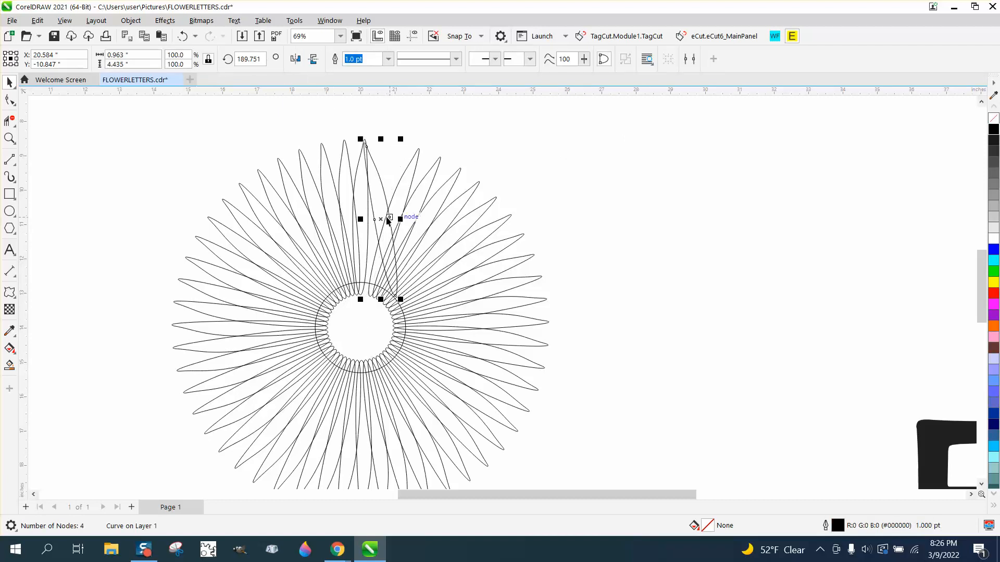
pyautogui.click(384, 216)
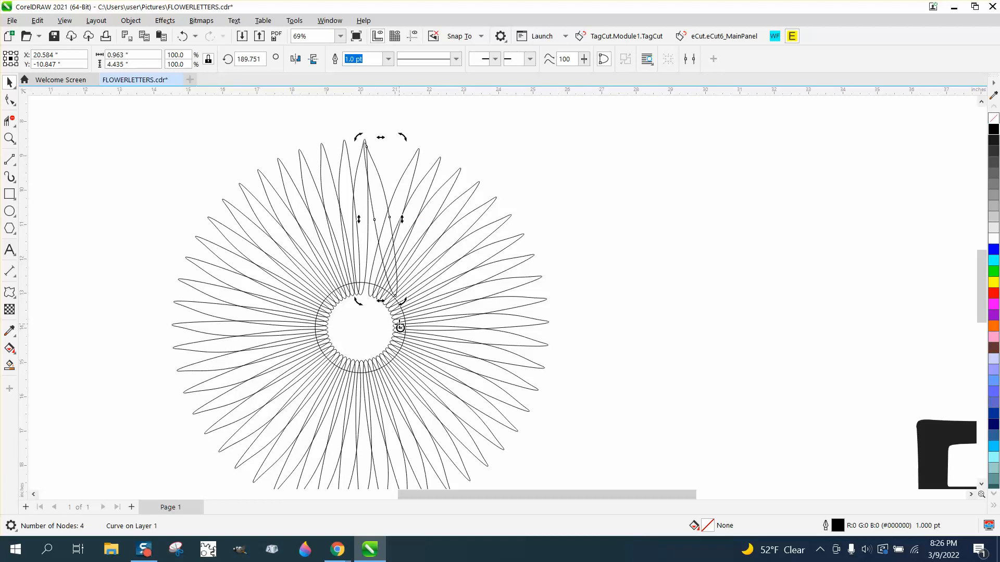
pyautogui.moveTo(400, 326); pyautogui.dragTo(359, 326)
pyautogui.moveTo(404, 136); pyautogui.dragTo(574, 252)
pyautogui.click(511, 259)
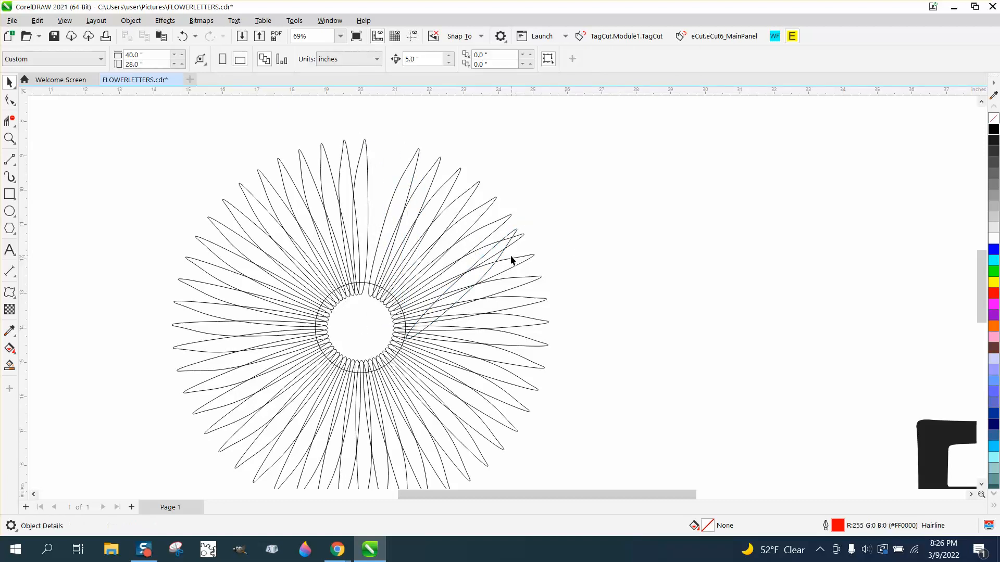
# - Move the mirrored petal clear of the flower and delete it
pyautogui.moveTo(503, 257); pyautogui.dragTo(742, 193)
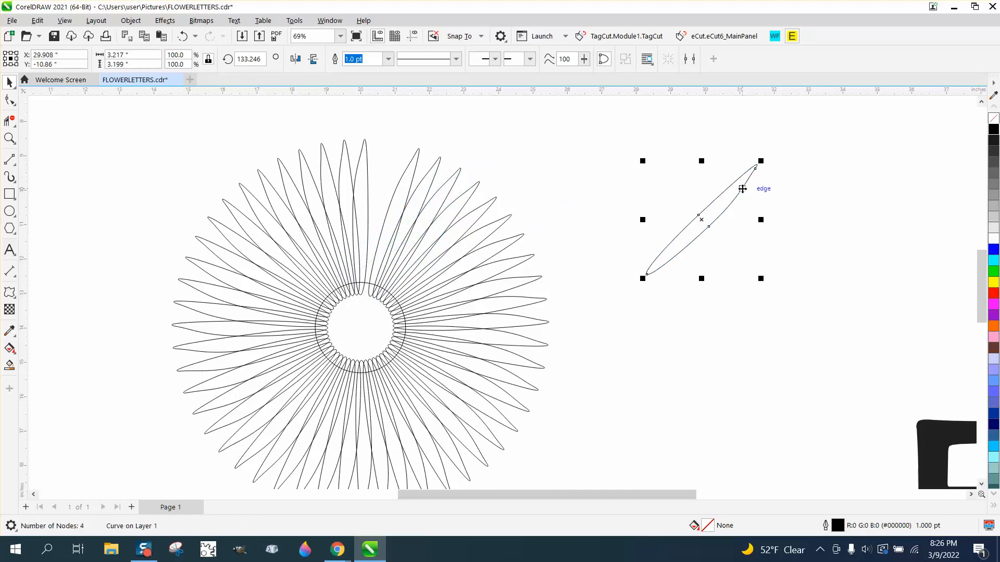
pyautogui.press('Delete')
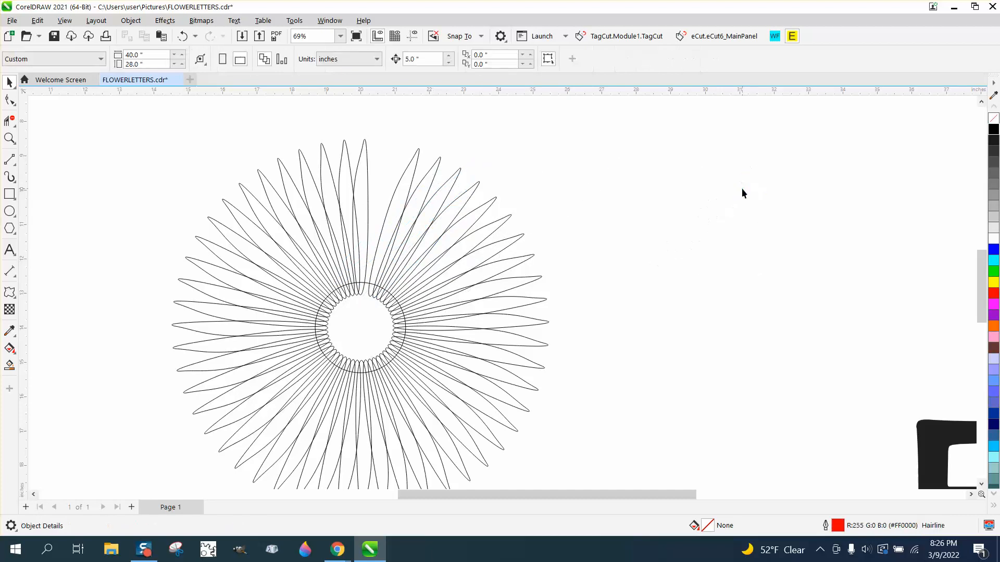
# - Undo the repeated petal duplications back to the first few rotated petals
pyautogui.click(413, 175)
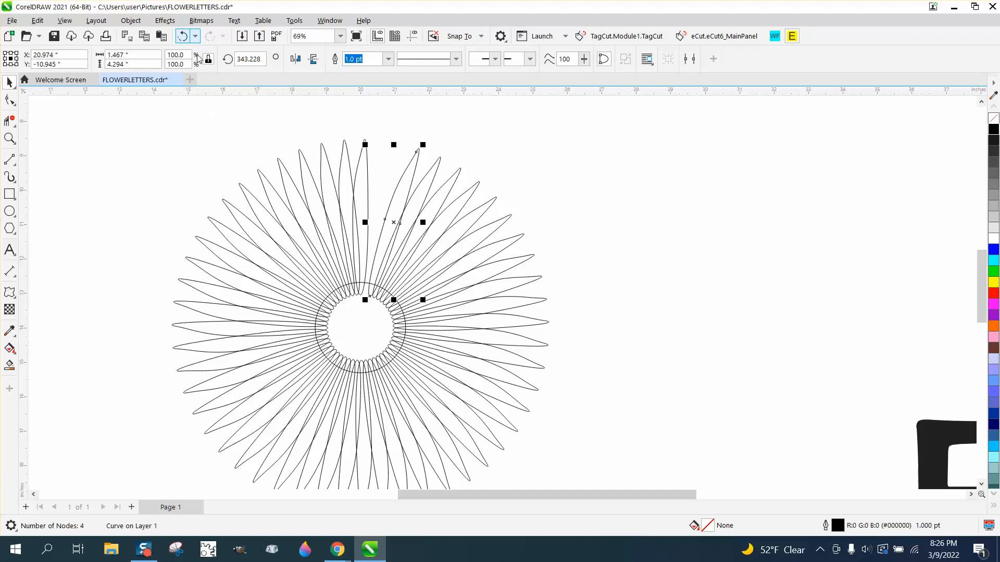
pyautogui.click(195, 36)
pyautogui.click(287, 208)
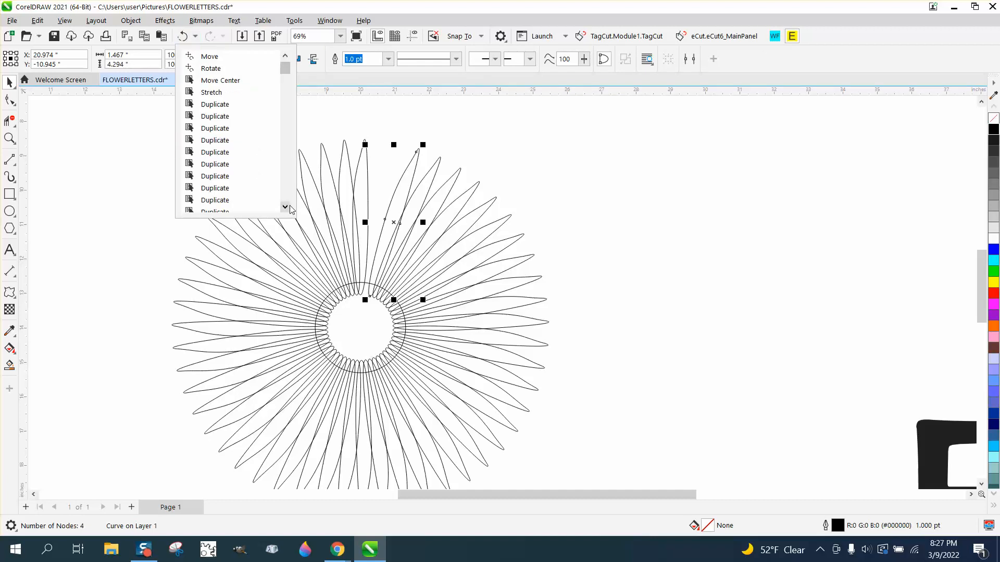
pyautogui.click(289, 207)
pyautogui.click(289, 207)
pyautogui.click(289, 207)
pyautogui.click(289, 207)
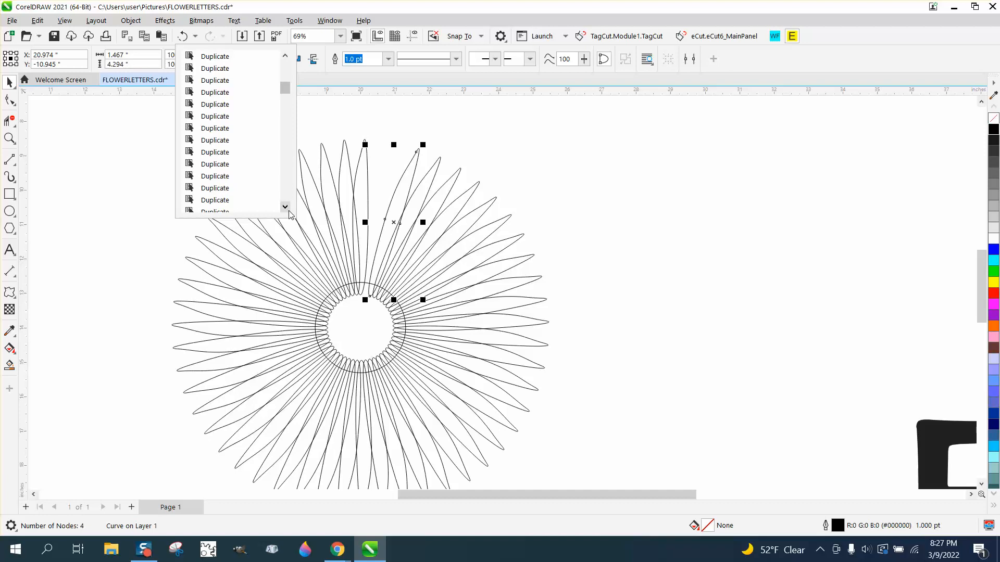
pyautogui.click(286, 209)
pyautogui.click(286, 209)
pyautogui.click(286, 210)
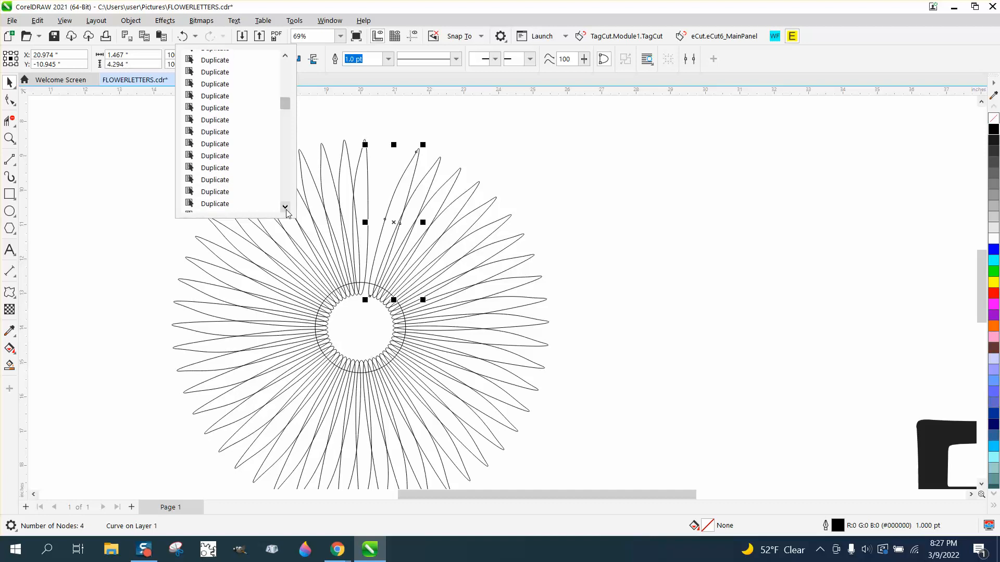
pyautogui.click(286, 210)
pyautogui.click(286, 209)
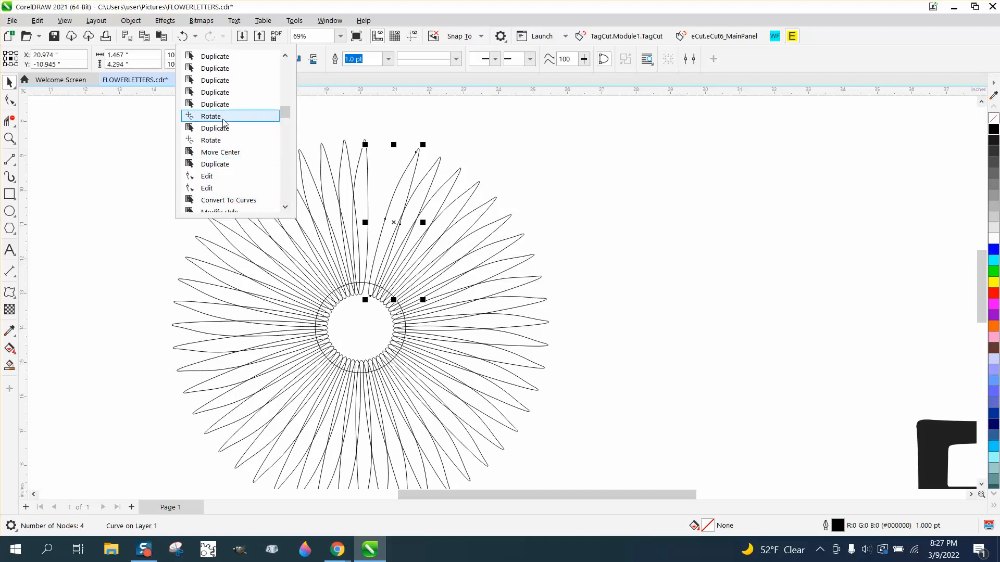
pyautogui.click(219, 104)
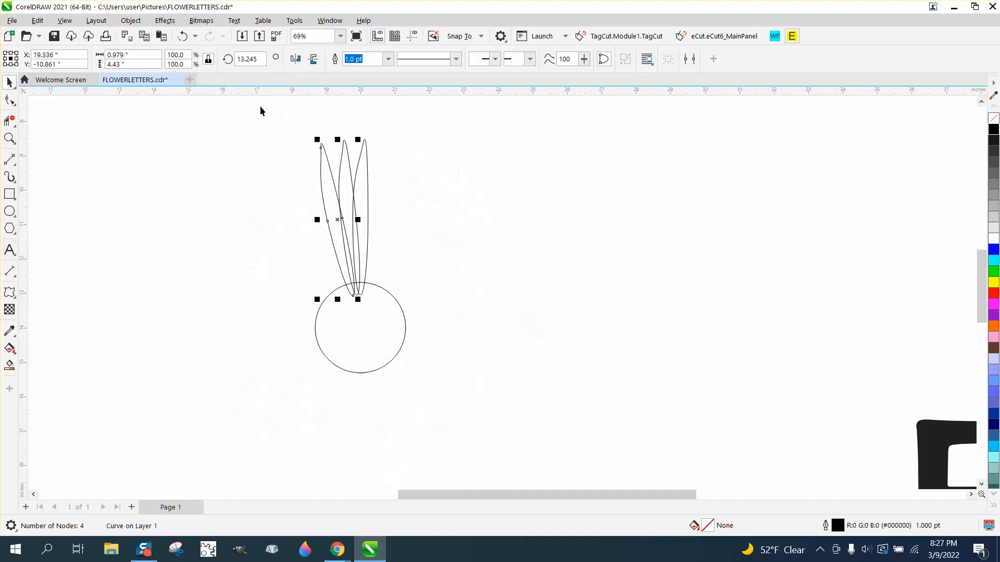
# - Delete the two rotated petal copies beside the original upright petal
pyautogui.click(352, 141)
pyautogui.click(347, 157)
pyautogui.press('Delete')
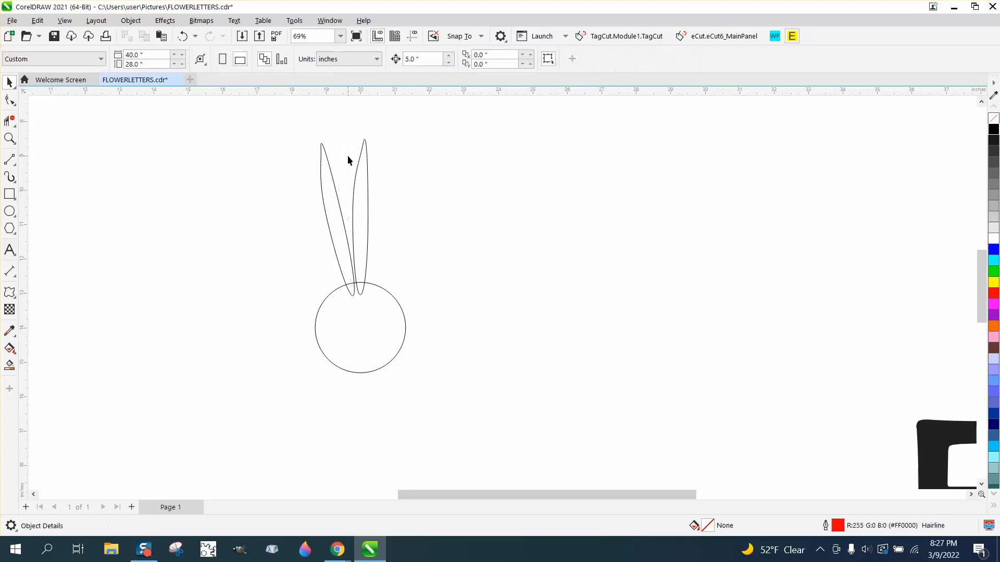
pyautogui.click(332, 174)
pyautogui.press('Delete')
# - Create a horizontally mirrored copy of the upright petal in place
pyautogui.click(368, 180)
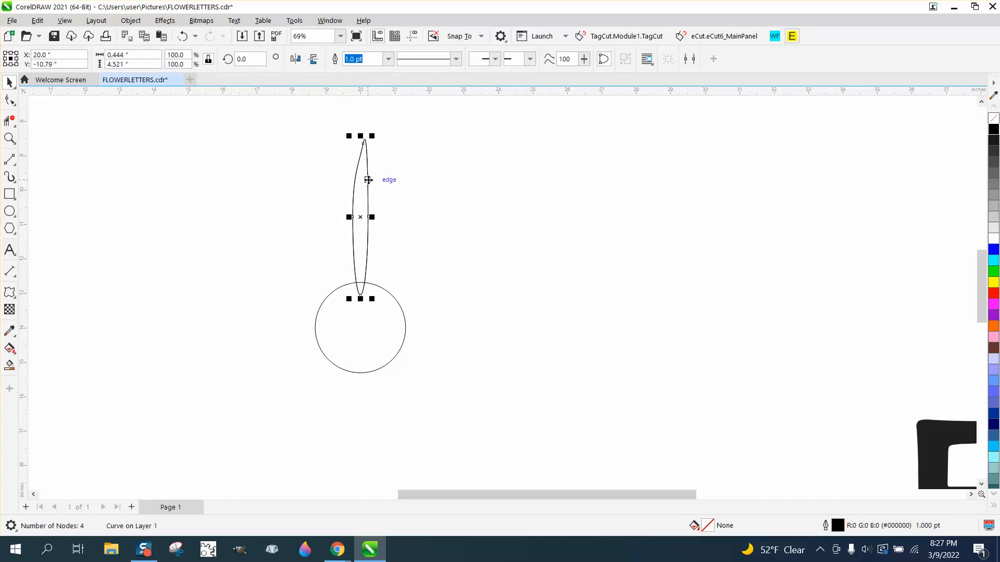
pyautogui.click(367, 180)
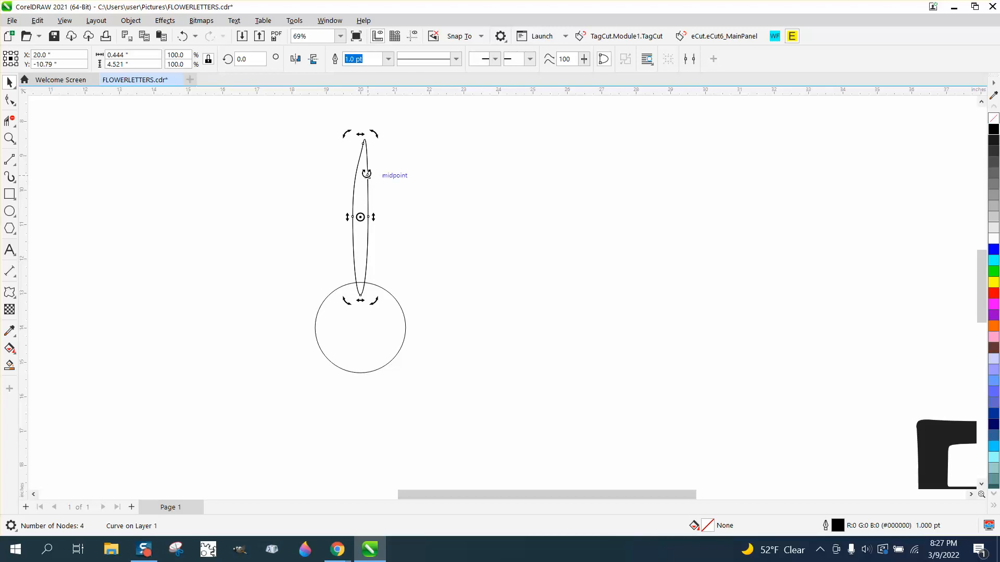
pyautogui.click(296, 59)
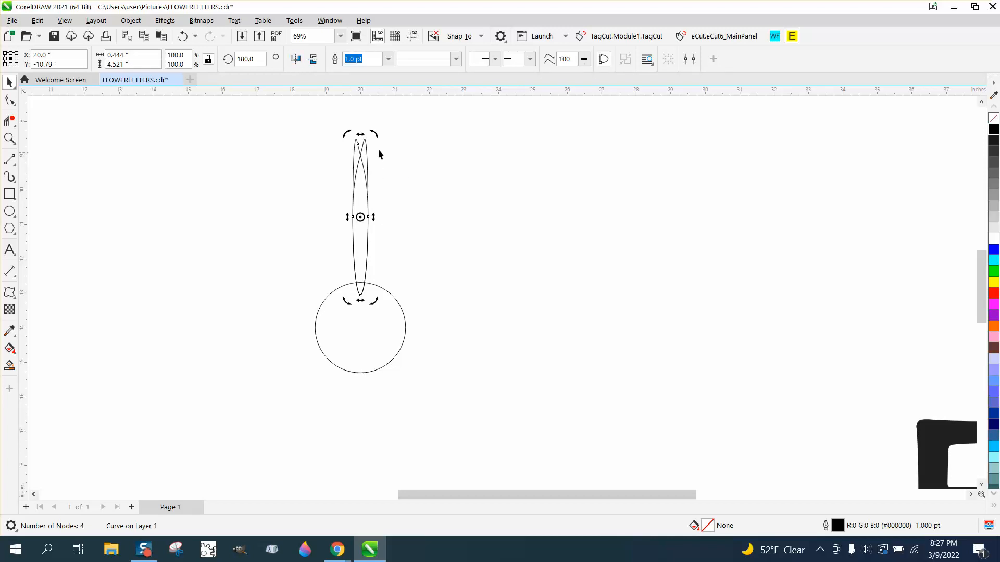
# - Try rotating the mirrored petal about 5.6° around its own middle and shifting its rotation center, and undo both
pyautogui.moveTo(374, 135); pyautogui.dragTo(361, 136)
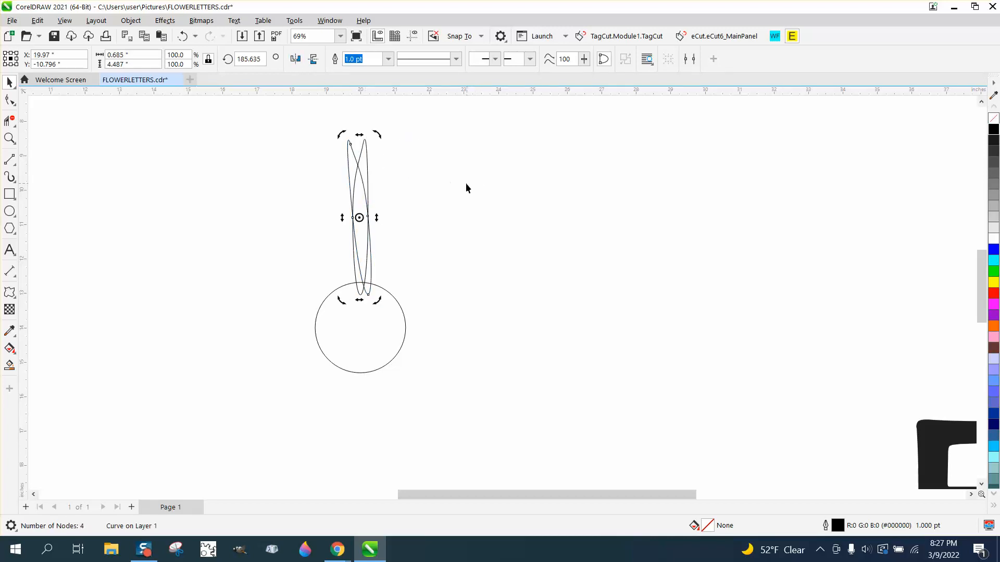
pyautogui.click(182, 36)
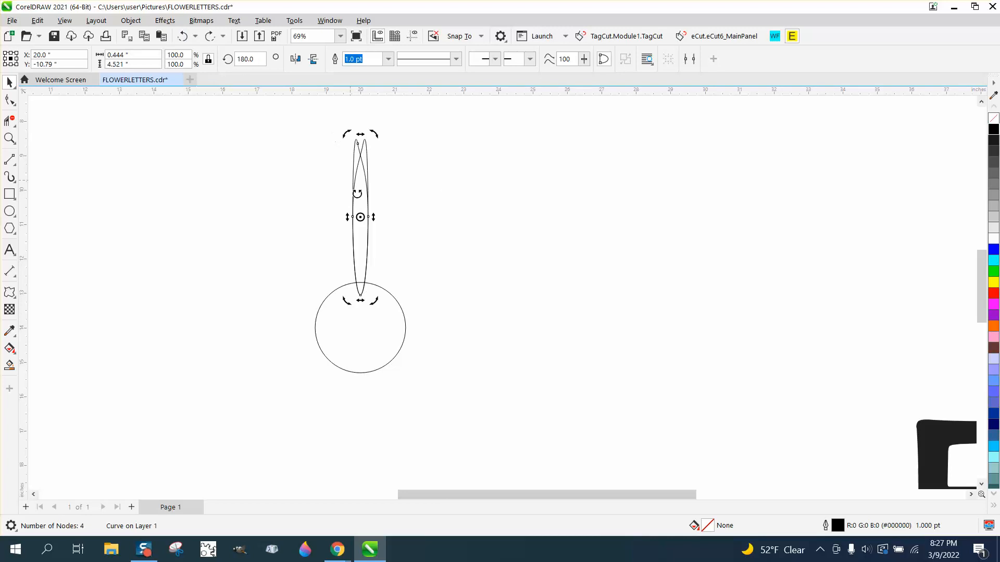
pyautogui.click(361, 216)
pyautogui.moveTo(360, 216); pyautogui.dragTo(361, 258)
pyautogui.click(182, 36)
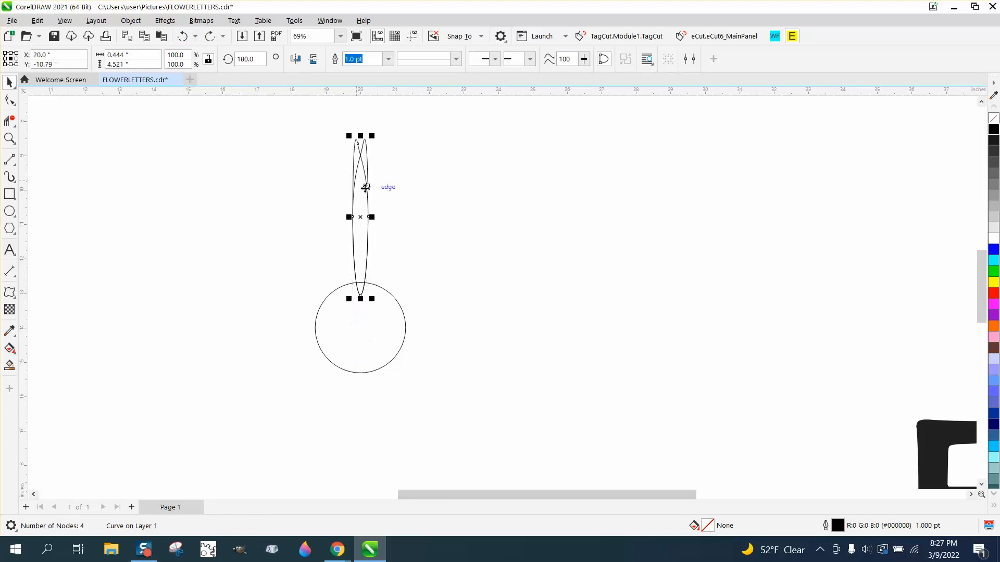
# - Set the mirrored petal's rotation center to the circle's center and rotate it slightly counterclockwise, beside the original petal
pyautogui.click(369, 221)
pyautogui.moveTo(369, 220); pyautogui.dragTo(362, 327)
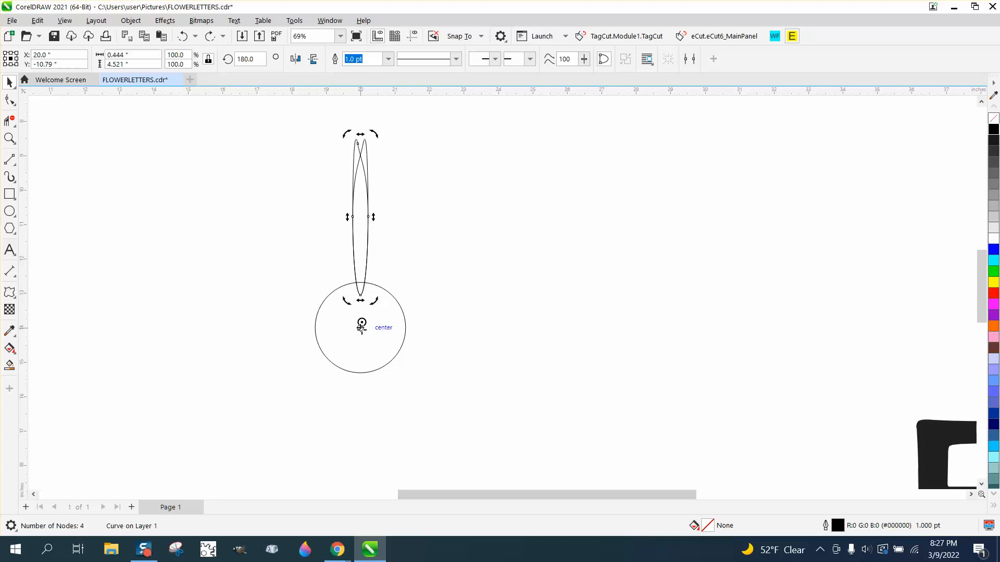
pyautogui.click(450, 228)
pyautogui.click(358, 150)
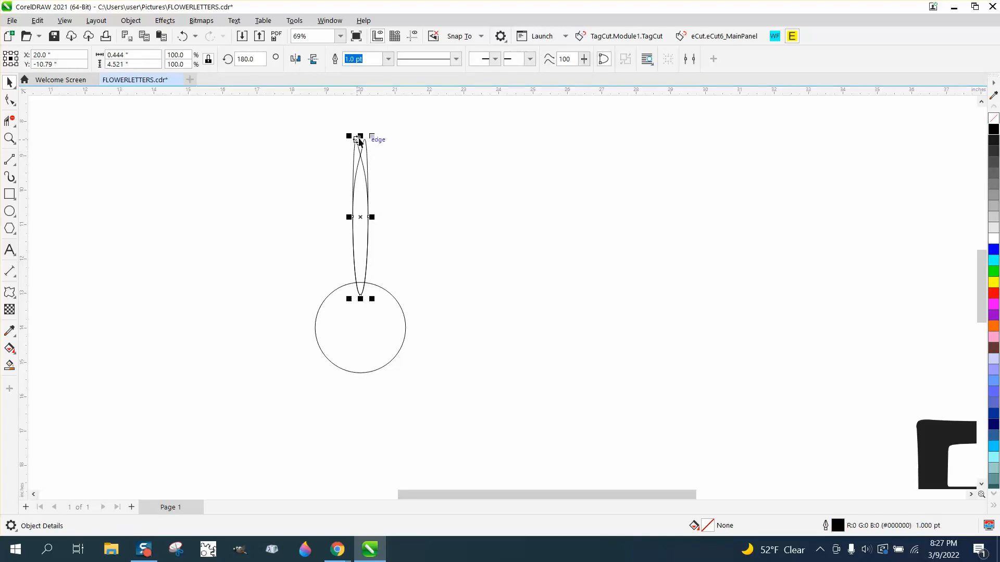
pyautogui.click(363, 210)
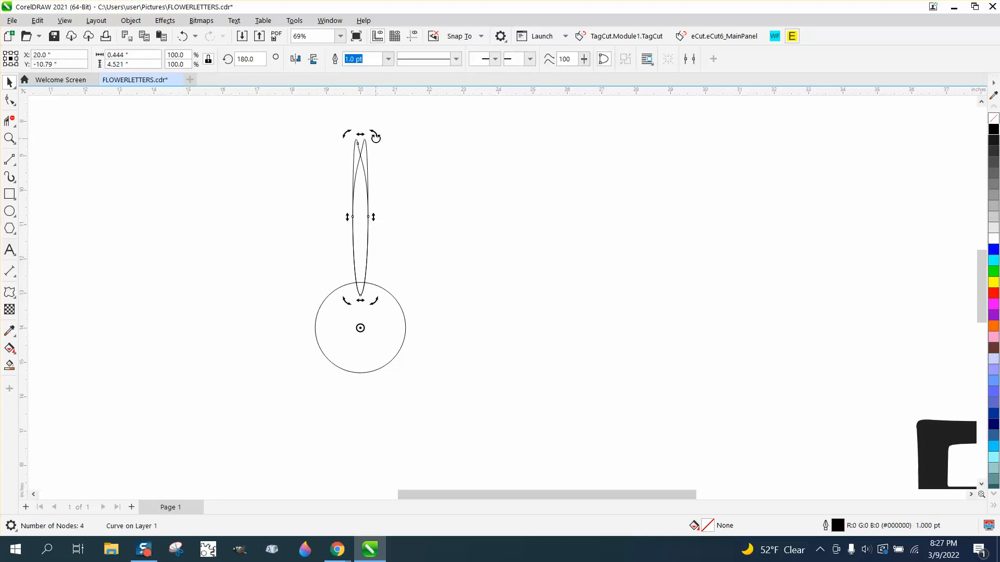
pyautogui.moveTo(373, 134); pyautogui.dragTo(356, 138)
pyautogui.click(395, 157)
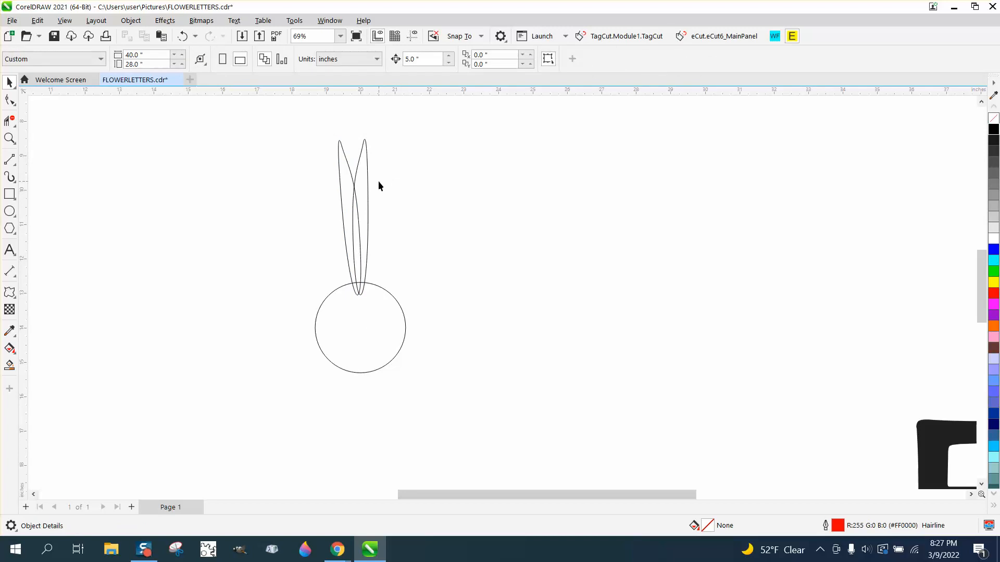
# - Delete the mirrored petal copy
pyautogui.click(346, 167)
pyautogui.press('Delete')
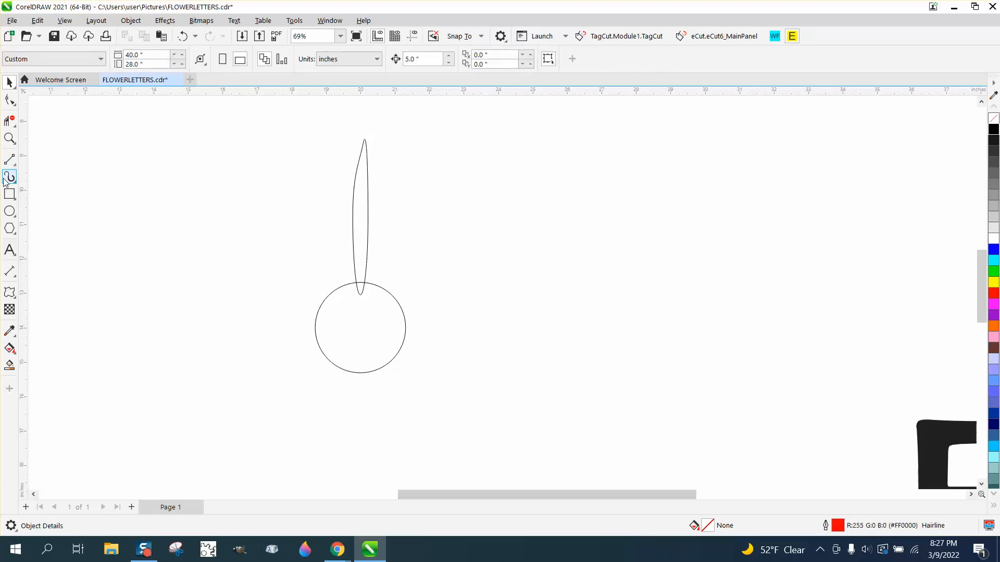
# - Draw a rectangle about 11.6 by 8.4 inches around the petal and circle and fill it with yellow
pyautogui.click(9, 194)
pyautogui.moveTo(194, 121)
pyautogui.mouseDown()
pyautogui.moveTo(336, 270)
pyautogui.moveTo(595, 412)
pyautogui.mouseUp()
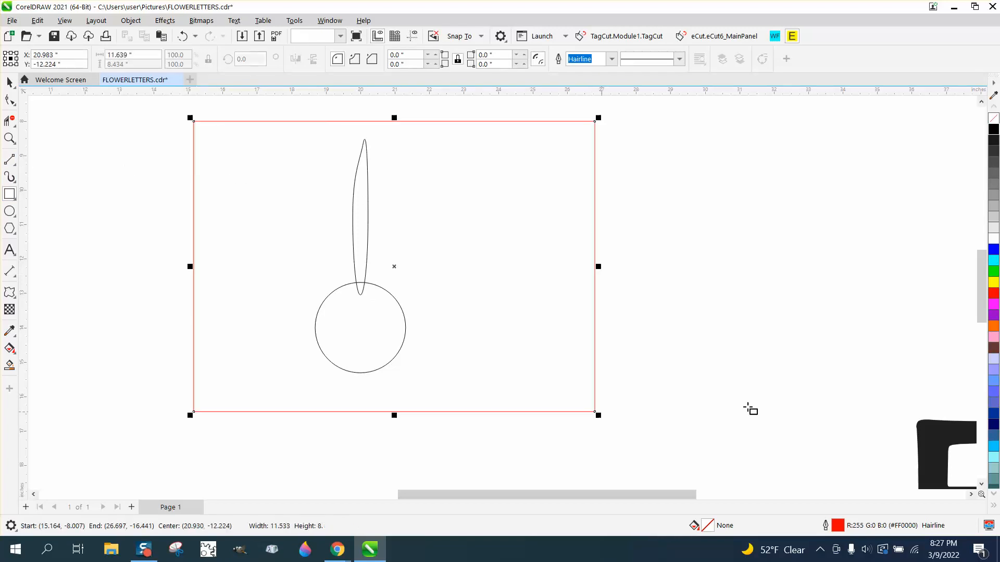
pyautogui.click(994, 282)
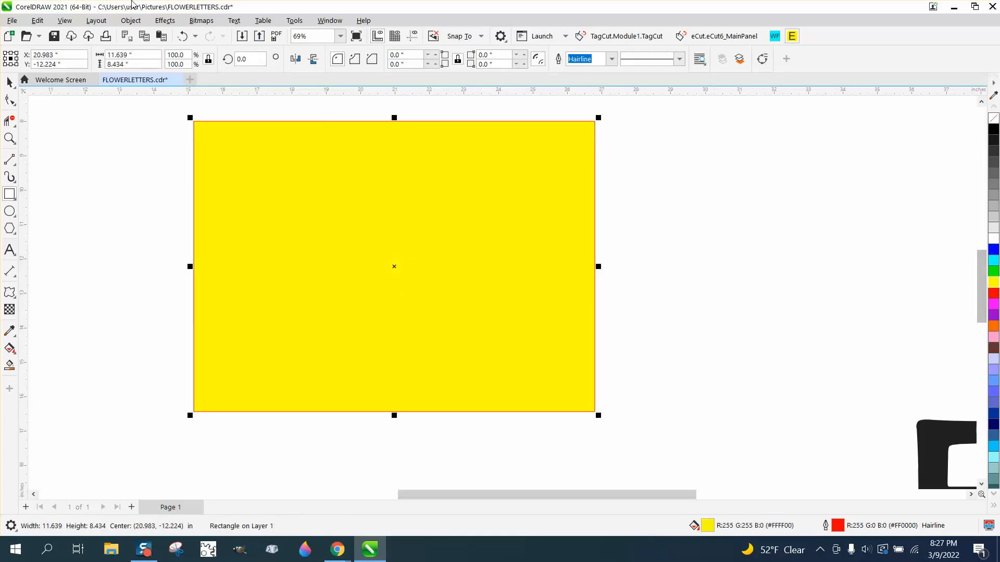
# - Send the yellow rectangle to the back of the page, behind the petal and circle
pyautogui.click(130, 20)
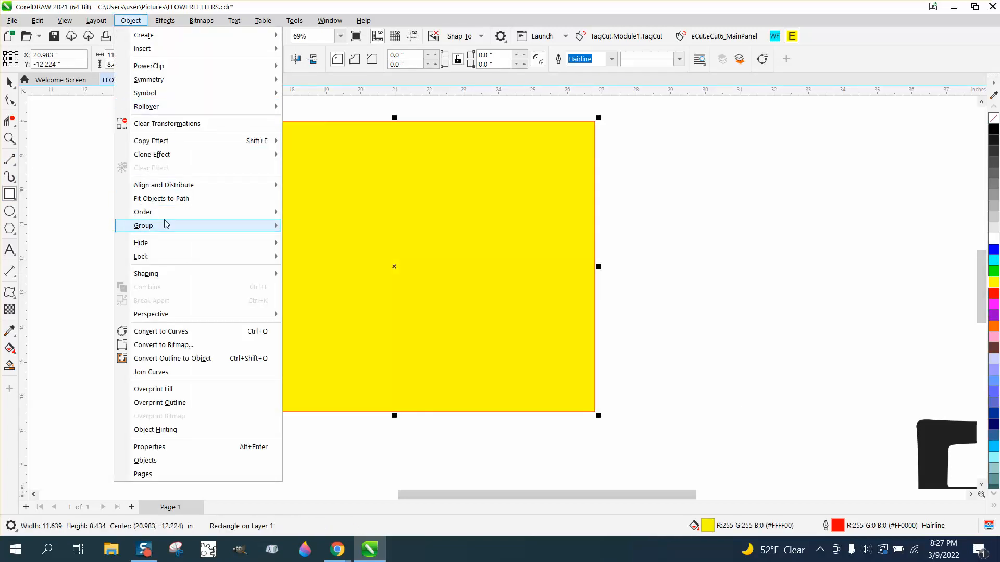
pyautogui.moveTo(185, 210)
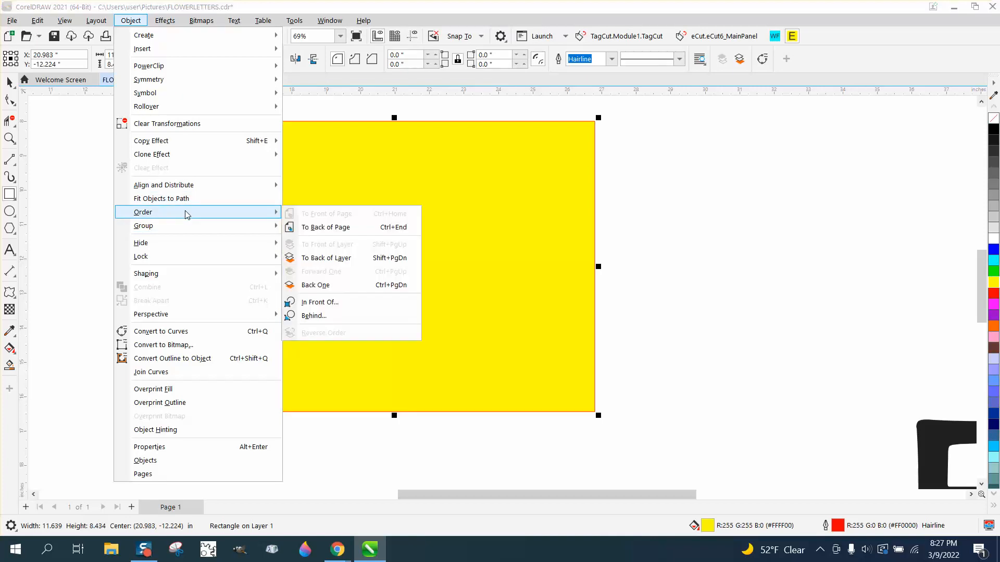
pyautogui.click(313, 226)
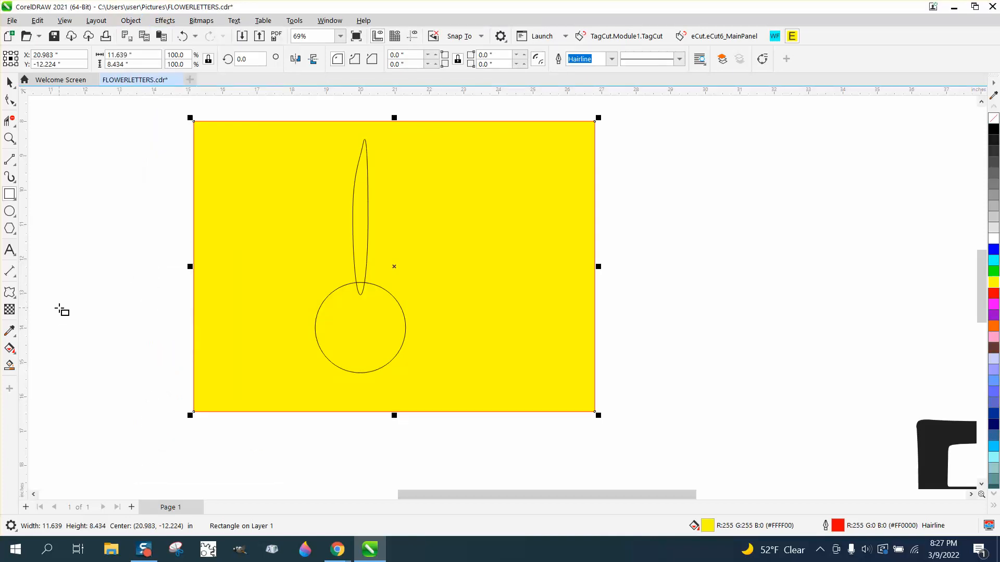
# - Use Smart Fill with white and no outline on the part of the petal outside the circle
pyautogui.click(10, 365)
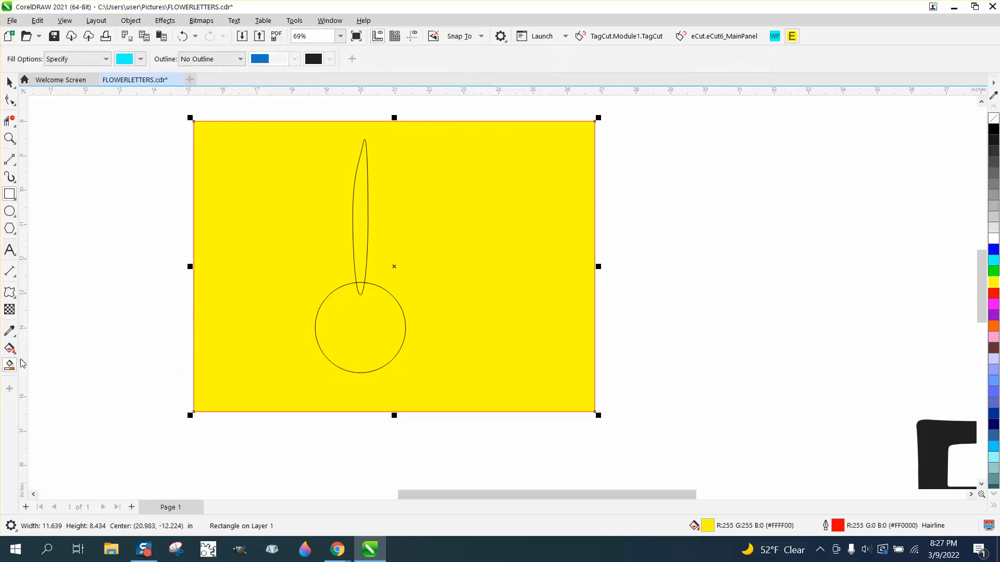
pyautogui.click(142, 60)
pyautogui.click(162, 136)
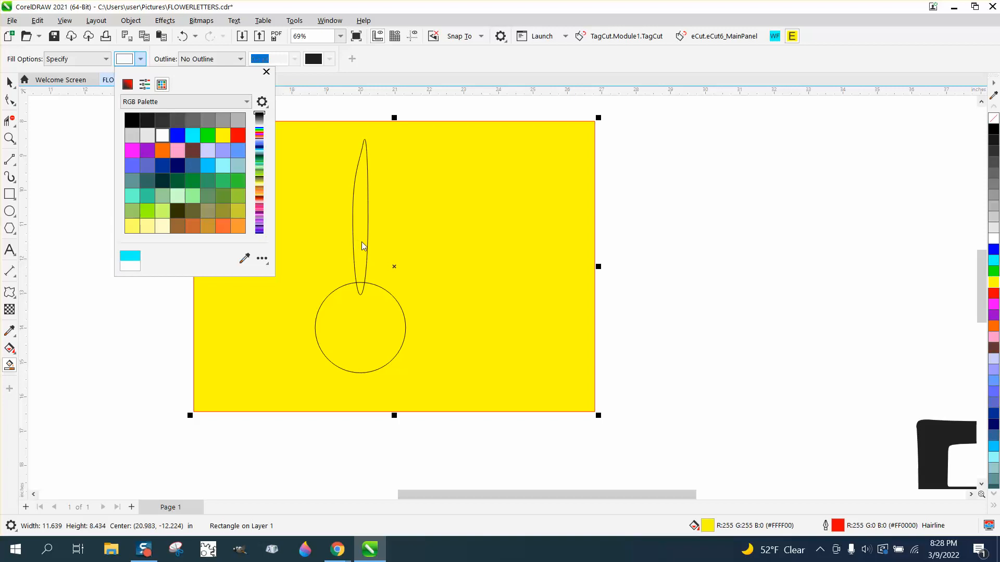
pyautogui.click(361, 241)
pyautogui.click(360, 235)
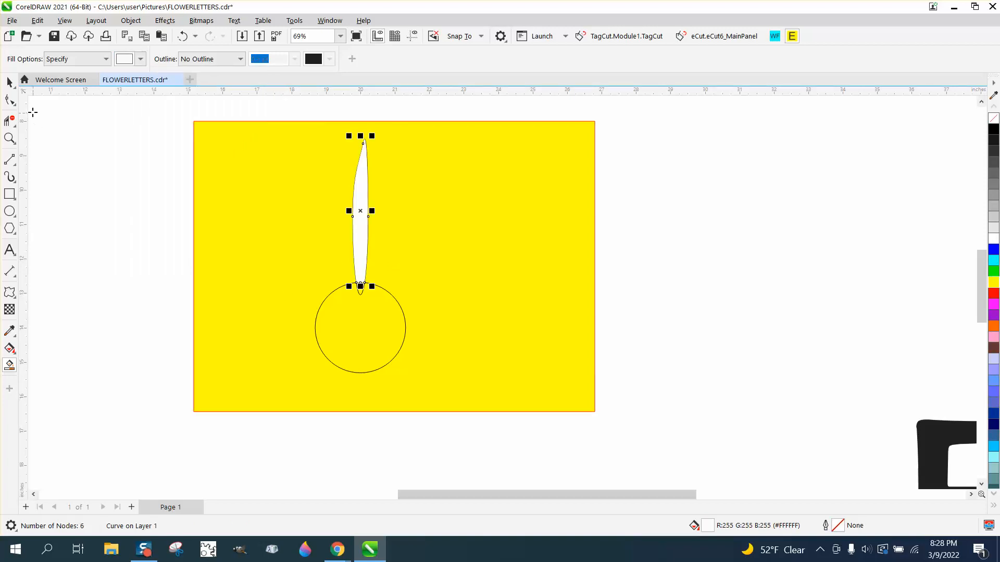
# - Set the white petal's rotation center to the circle's center and rotate a copy about 9.1° counterclockwise
pyautogui.click(10, 82)
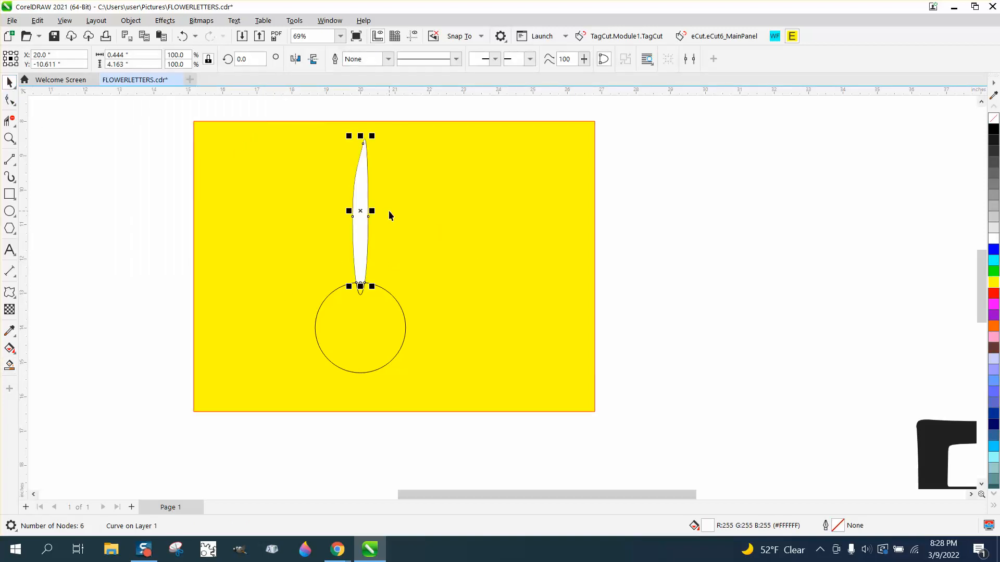
pyautogui.click(361, 214)
pyautogui.moveTo(360, 212); pyautogui.dragTo(359, 322)
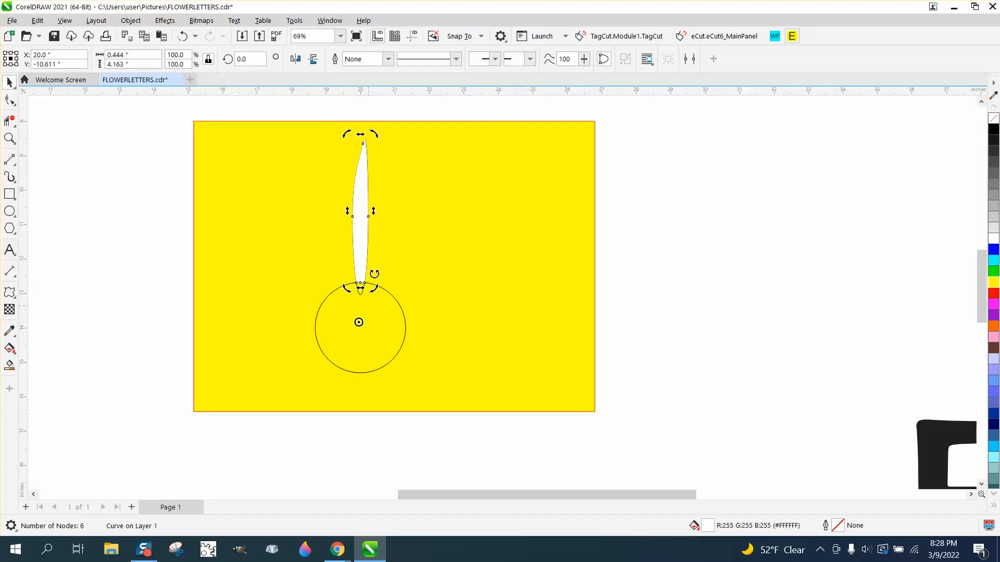
pyautogui.click(366, 173)
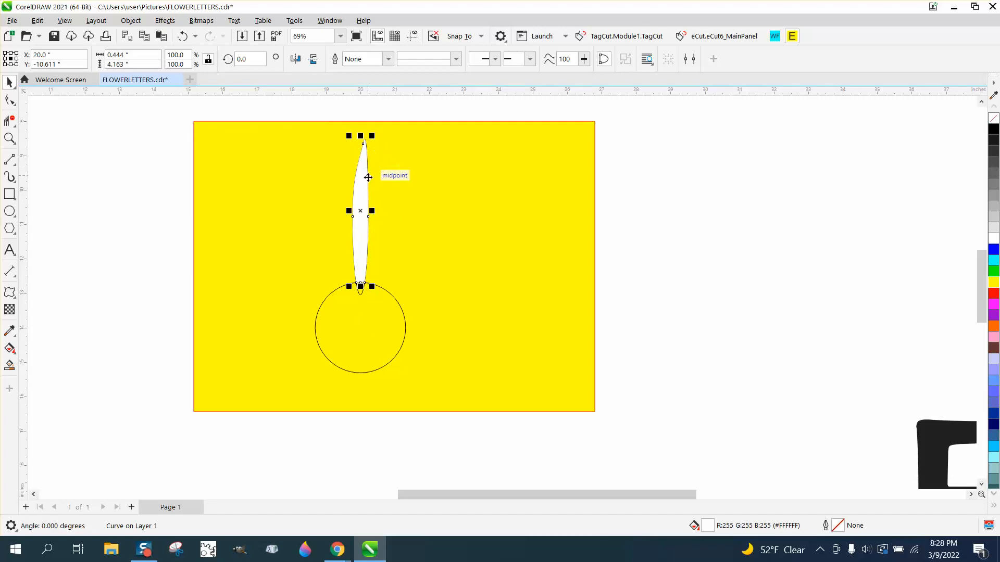
pyautogui.click(361, 211)
pyautogui.moveTo(378, 136); pyautogui.dragTo(344, 138)
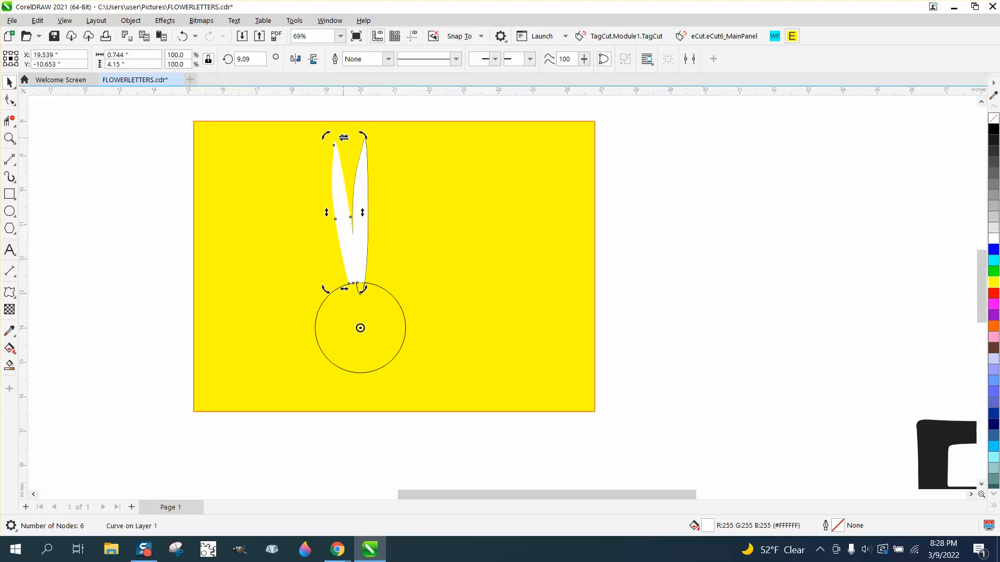
# - Give the rotated petal copy a black outline and repeat the rotated duplication all the way around the circle
pyautogui.rightClick(993, 134)
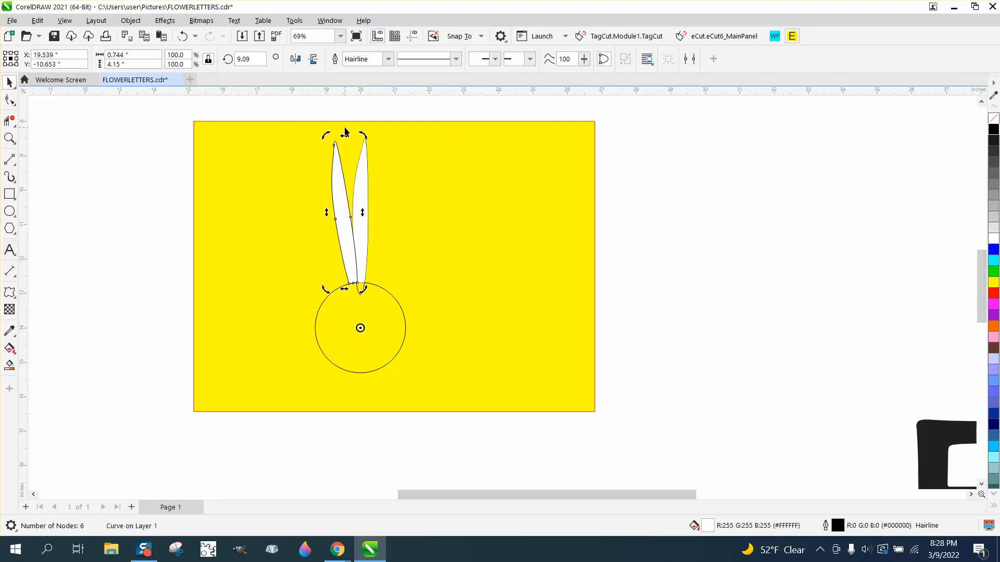
pyautogui.hotkey('ctrl', 'r')
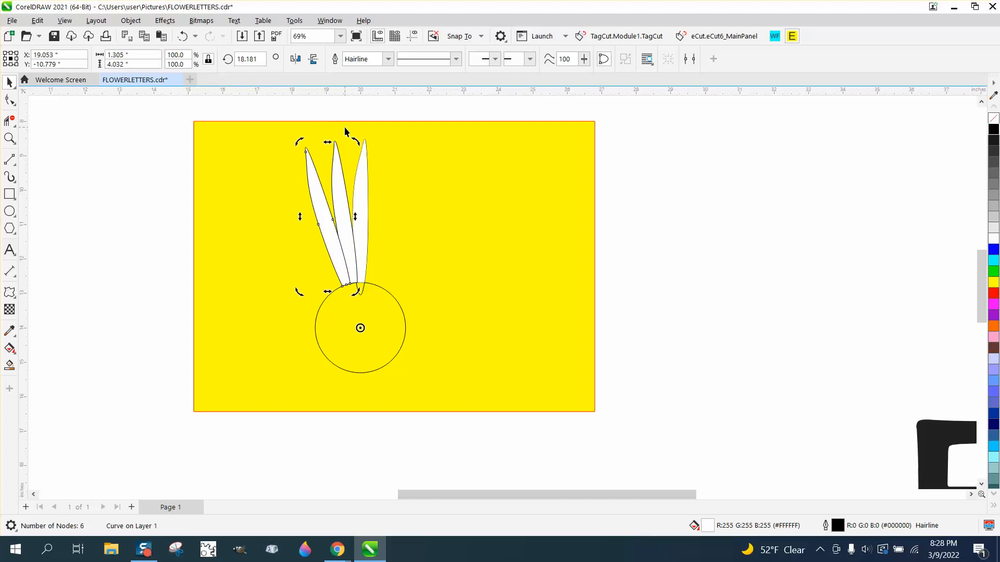
pyautogui.hotkey('ctrl', 'r')
pyautogui.hotkey('ctrl', 'r')
pyautogui.hotkey('ctrl', 'r')
pyautogui.hotkey('ctrl', 'r')
pyautogui.hotkey('ctrl', 'r')
pyautogui.hotkey('ctrl', 'r')
pyautogui.hotkey('ctrl', 'r')
pyautogui.hotkey('ctrl', 'r')
pyautogui.hotkey('ctrl', 'r')
pyautogui.hotkey('ctrl', 'r')
pyautogui.hotkey('ctrl', 'r')
pyautogui.hotkey('ctrl', 'r')
pyautogui.hotkey('ctrl', 'r')
pyautogui.hotkey('ctrl', 'r')
pyautogui.hotkey('ctrl', 'r')
pyautogui.hotkey('ctrl', 'r')
pyautogui.hotkey('ctrl', 'r')
pyautogui.hotkey('ctrl', 'r')
pyautogui.hotkey('ctrl', 'r')
pyautogui.hotkey('ctrl', 'r')
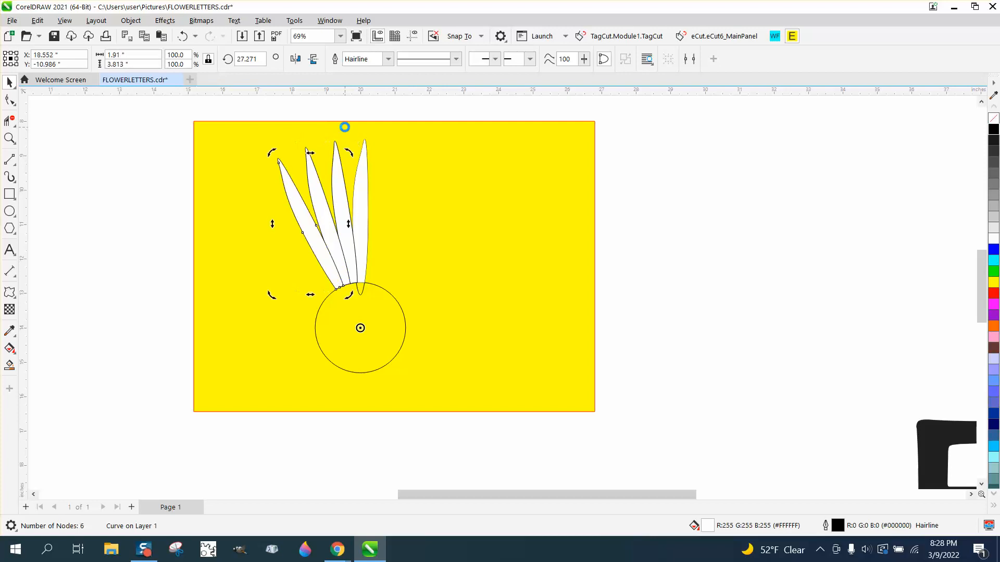
pyautogui.hotkey('ctrl', 'r')
pyautogui.hotkey('ctrl', 'r')
pyautogui.hotkey('ctrl', 'r')
pyautogui.hotkey('ctrl', 'r')
pyautogui.hotkey('ctrl', 'r')
pyautogui.hotkey('ctrl', 'r')
pyautogui.hotkey('ctrl', 'r')
pyautogui.hotkey('ctrl', 'r')
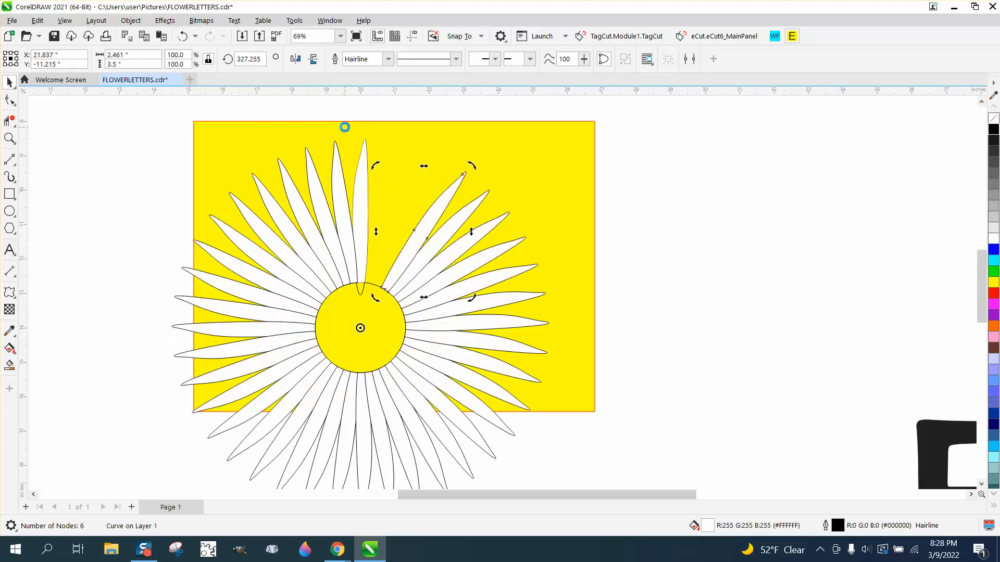
pyautogui.hotkey('ctrl', 'r')
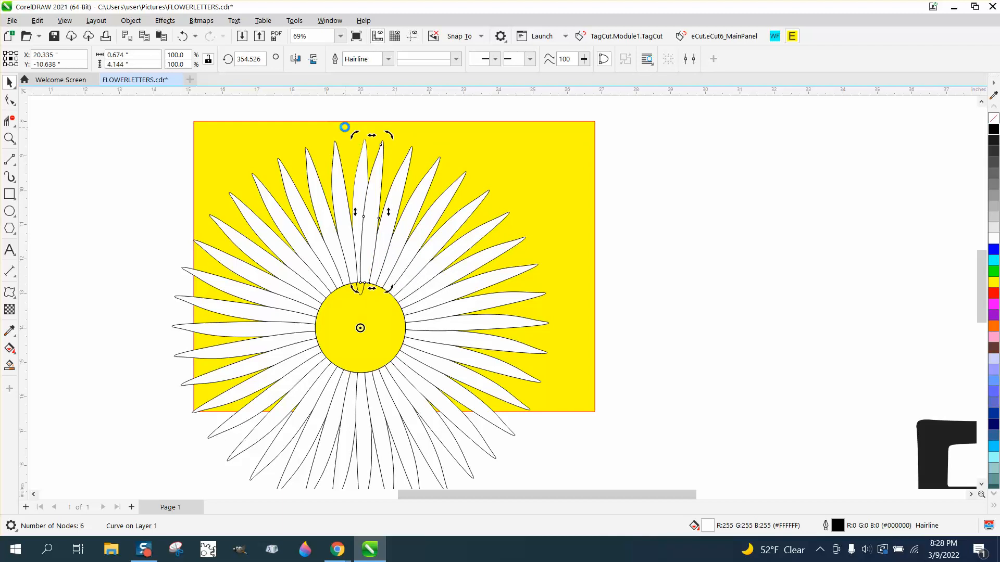
# - Rotate a copy of one upper-right petal about 91.5° counterclockwise around the circle's center and repeat the rotated copy three times
pyautogui.click(458, 195)
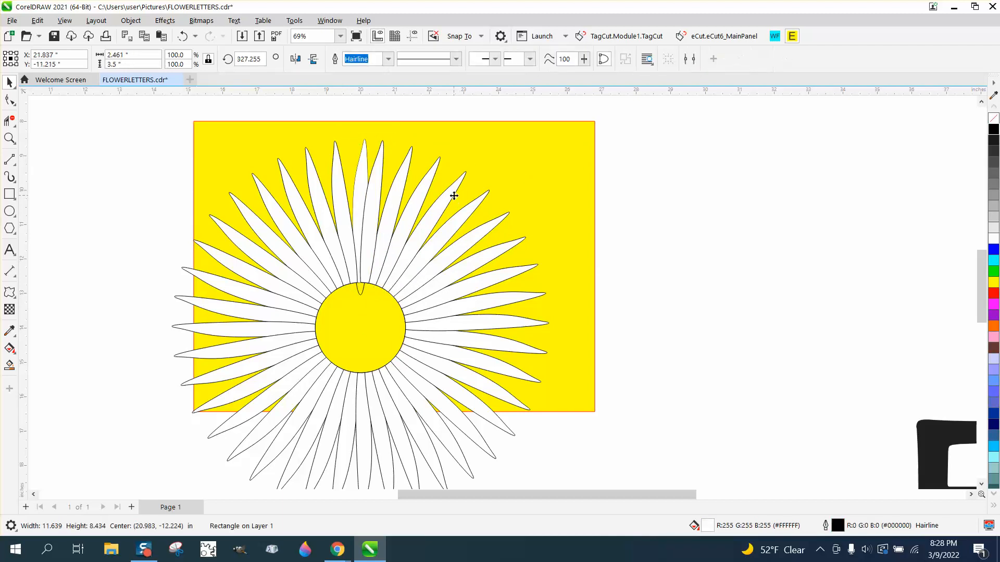
pyautogui.click(454, 193)
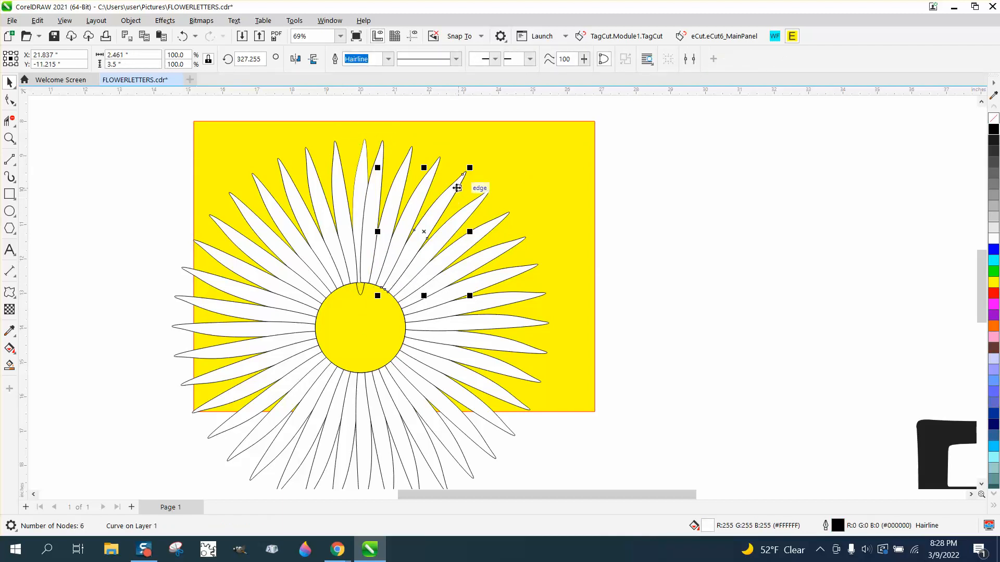
pyautogui.click(424, 231)
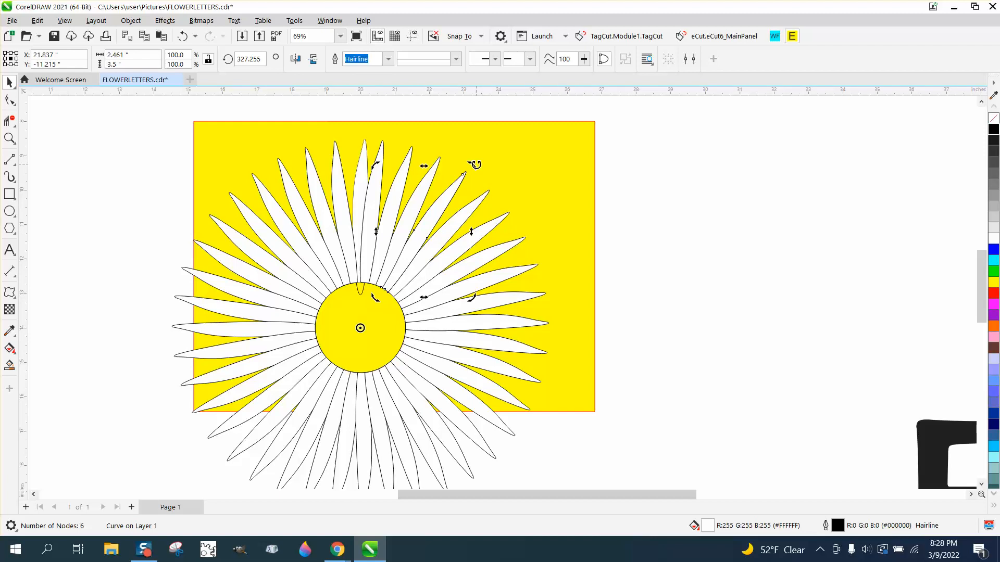
pyautogui.moveTo(475, 165); pyautogui.dragTo(208, 229)
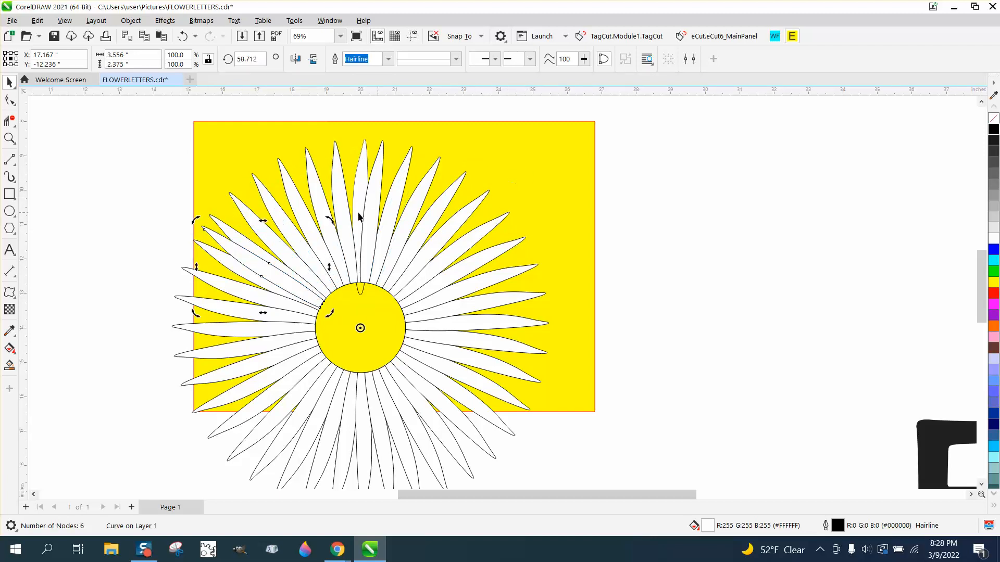
pyautogui.hotkey('ctrl', 'r')
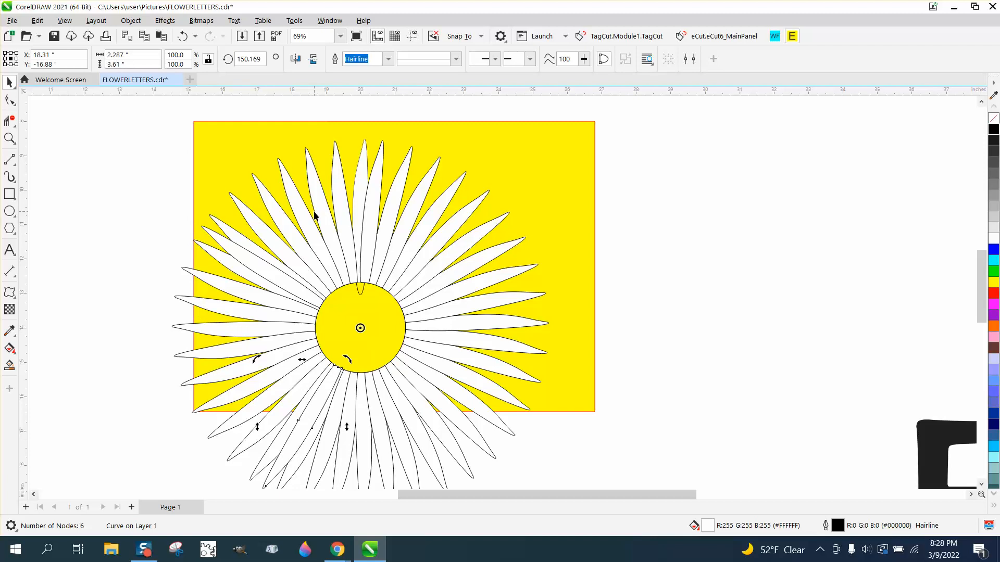
pyautogui.hotkey('ctrl', 'r')
pyautogui.hotkey('ctrl', 'r')
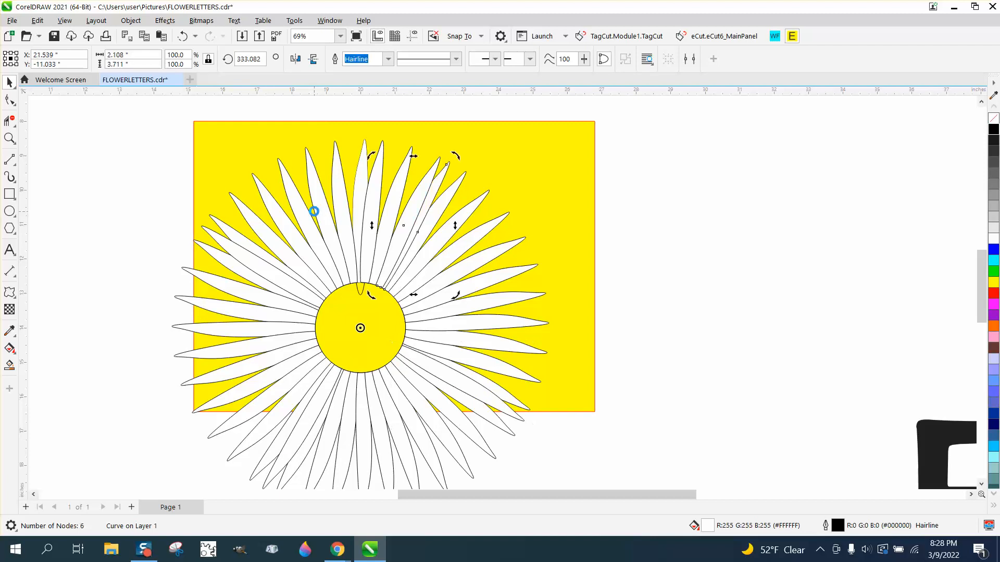
# - Delete the original unfilled petal outline whose tip extends into the center circle
pyautogui.click(628, 218)
pyautogui.click(543, 185)
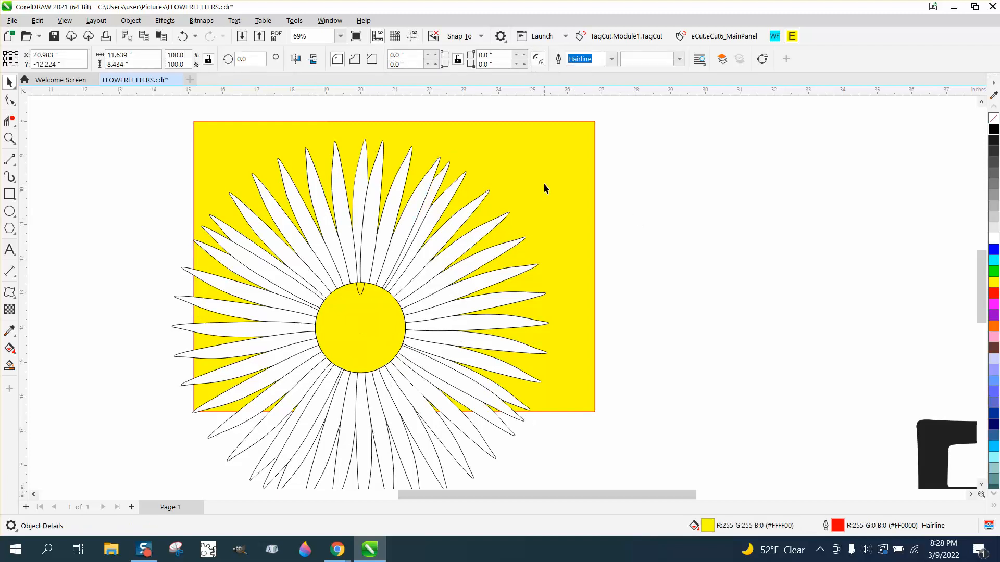
pyautogui.click(363, 296)
pyautogui.press('Delete')
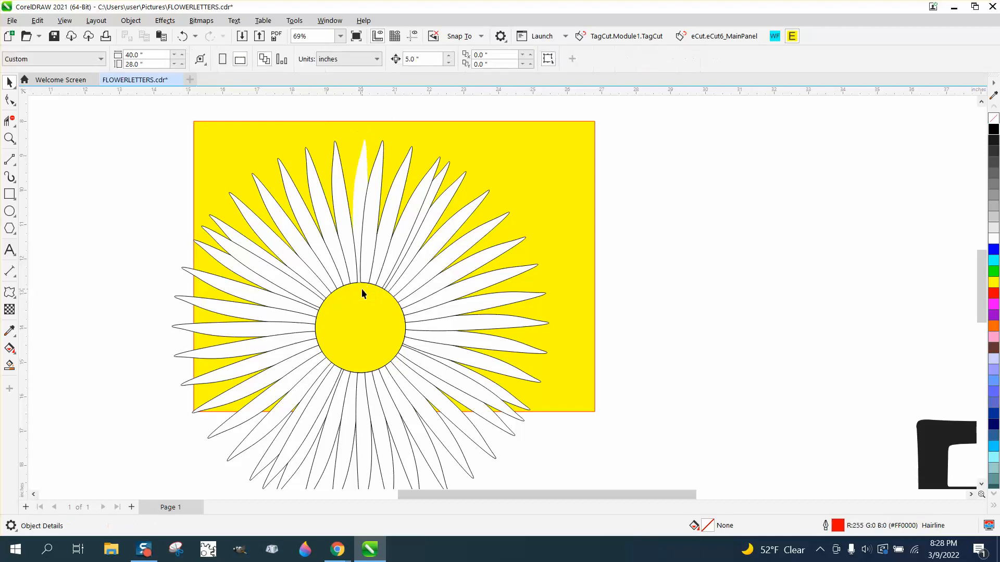
# - Give the white petal without an outline at the top of the daisy a black outline
pyautogui.click(366, 170)
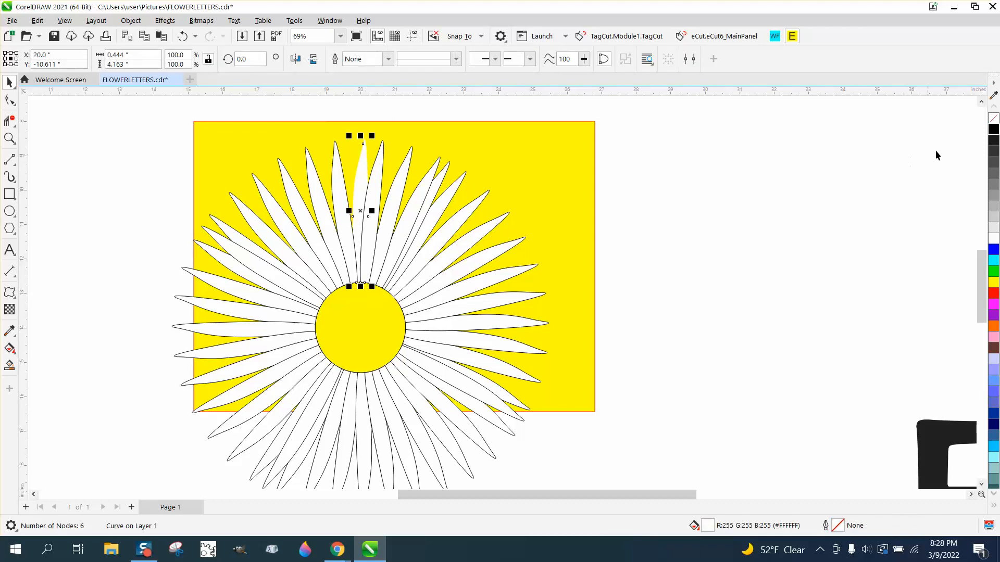
pyautogui.rightClick(993, 133)
pyautogui.scroll(-1, 579, 131)
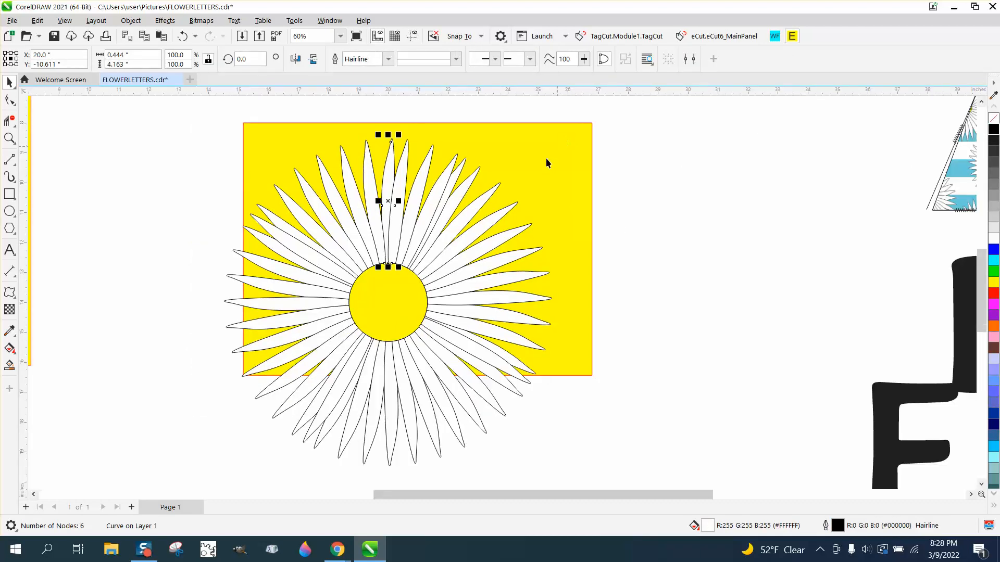
pyautogui.click(629, 223)
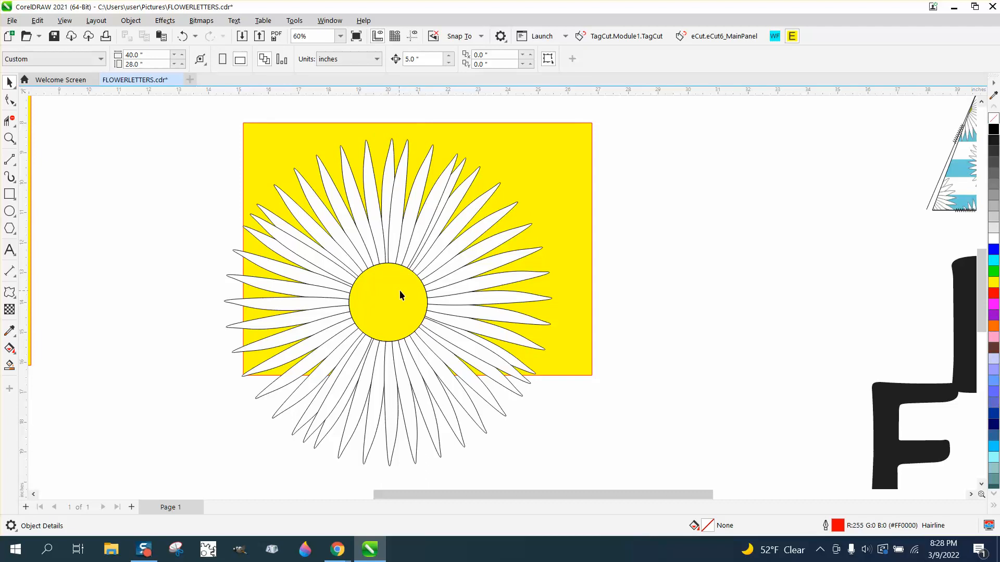
# - Set the Smart Fill color to yellow, try filling the daisy's center with it, and undo the fill
pyautogui.click(9, 365)
pyautogui.click(141, 59)
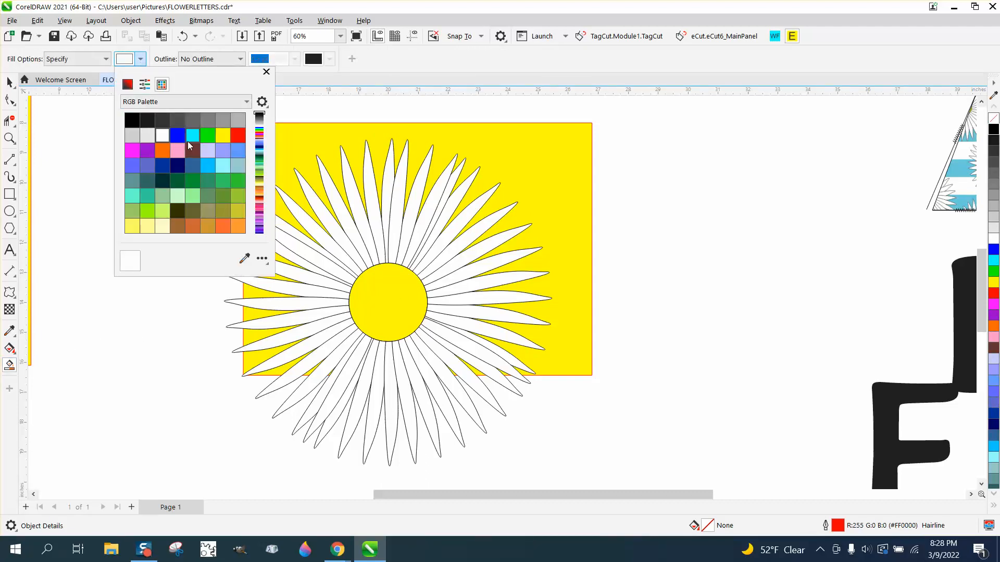
pyautogui.click(222, 135)
pyautogui.click(393, 304)
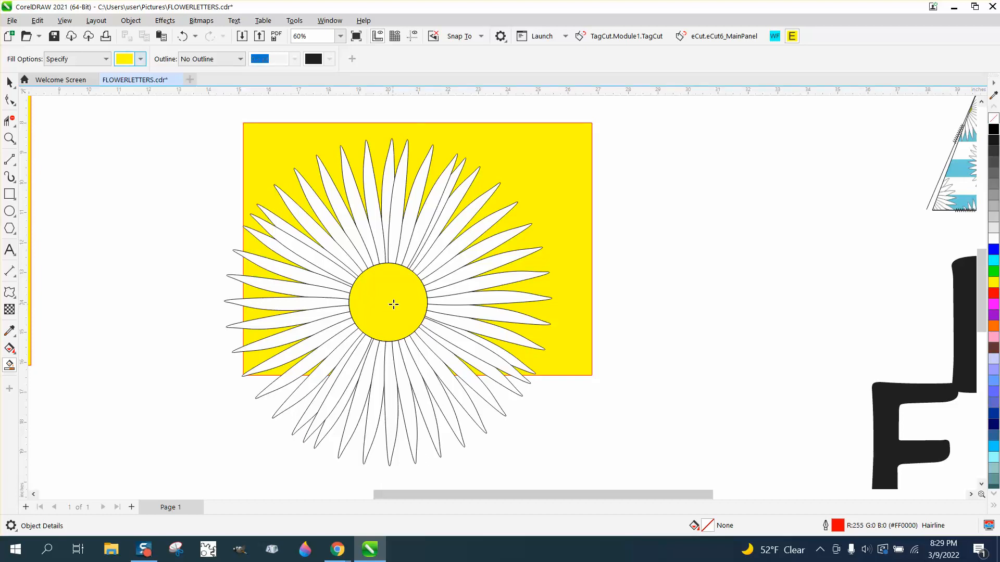
pyautogui.click(394, 304)
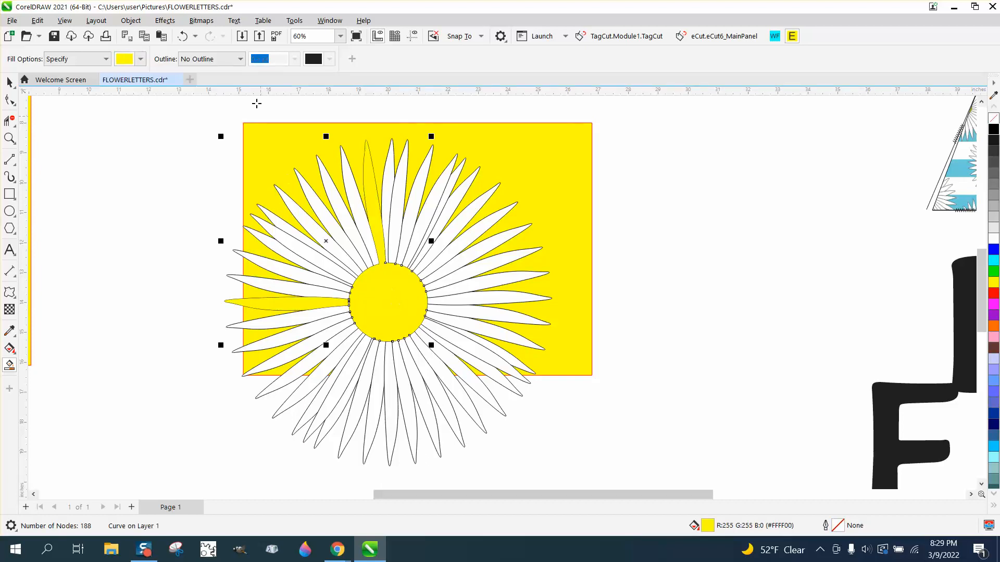
pyautogui.click(183, 36)
# - Move the unfilled circle about 9.7 inches out beside the rectangle and Smart Fill the daisy's center with yellow, without outline
pyautogui.click(11, 84)
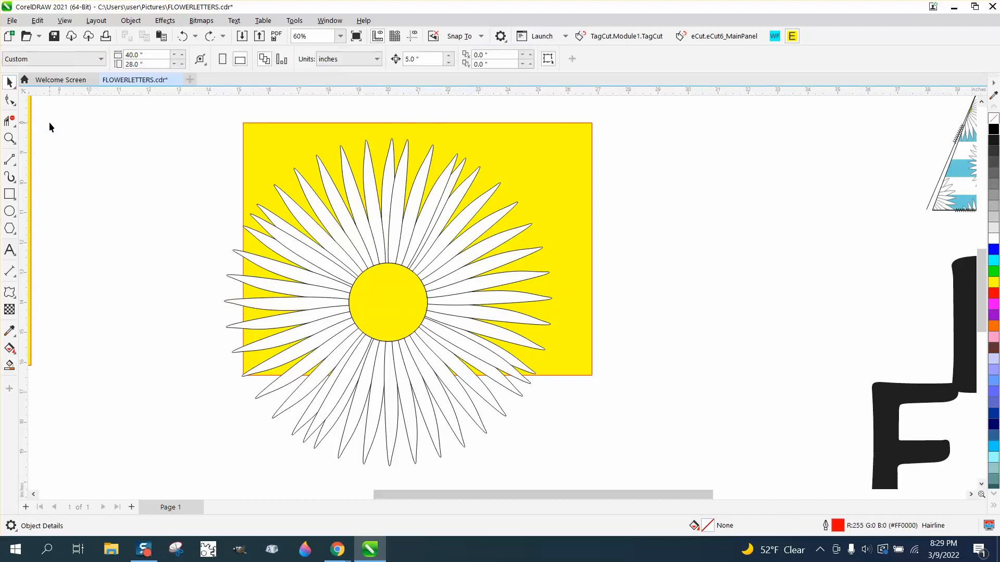
pyautogui.moveTo(398, 276); pyautogui.dragTo(689, 278)
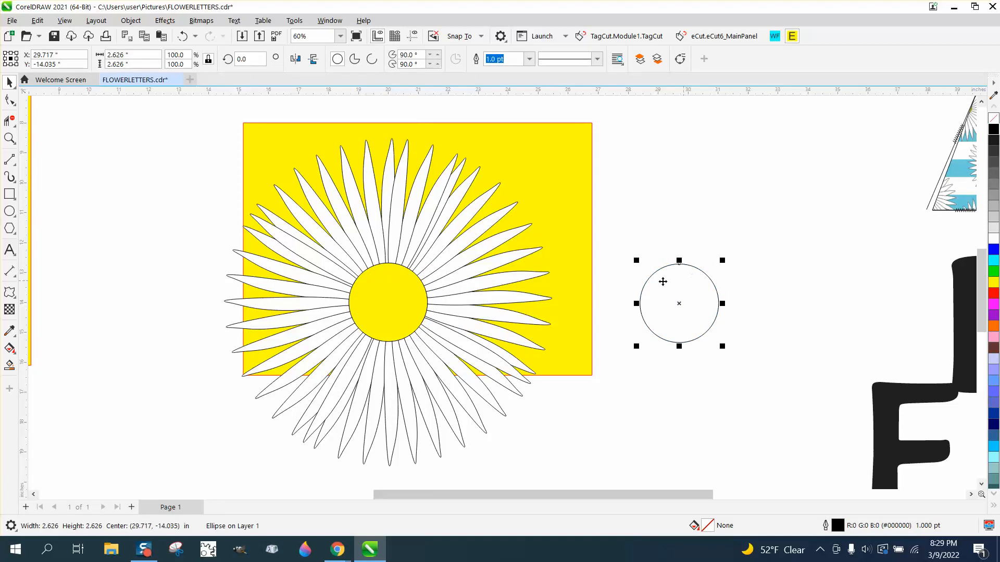
pyautogui.click(10, 365)
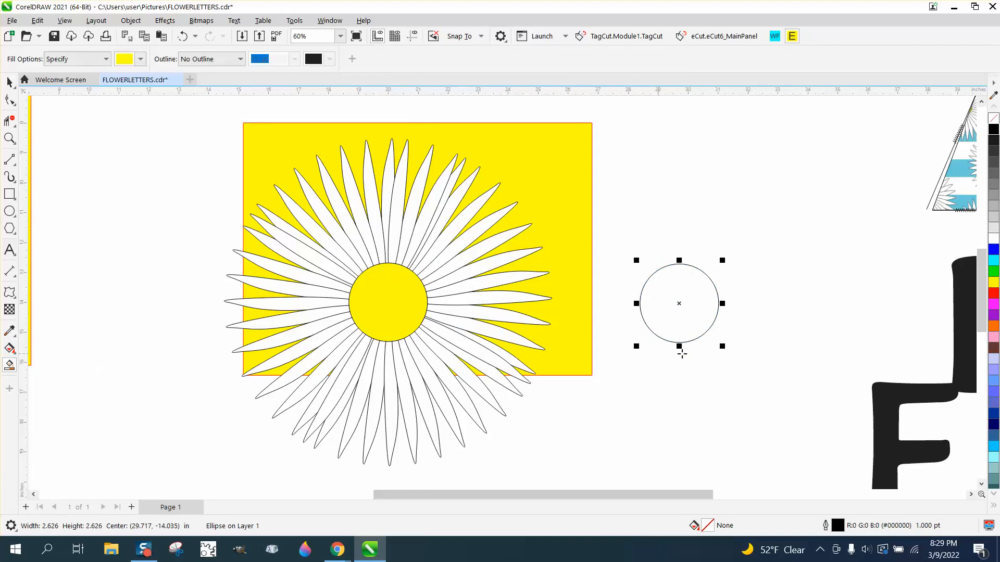
pyautogui.click(692, 322)
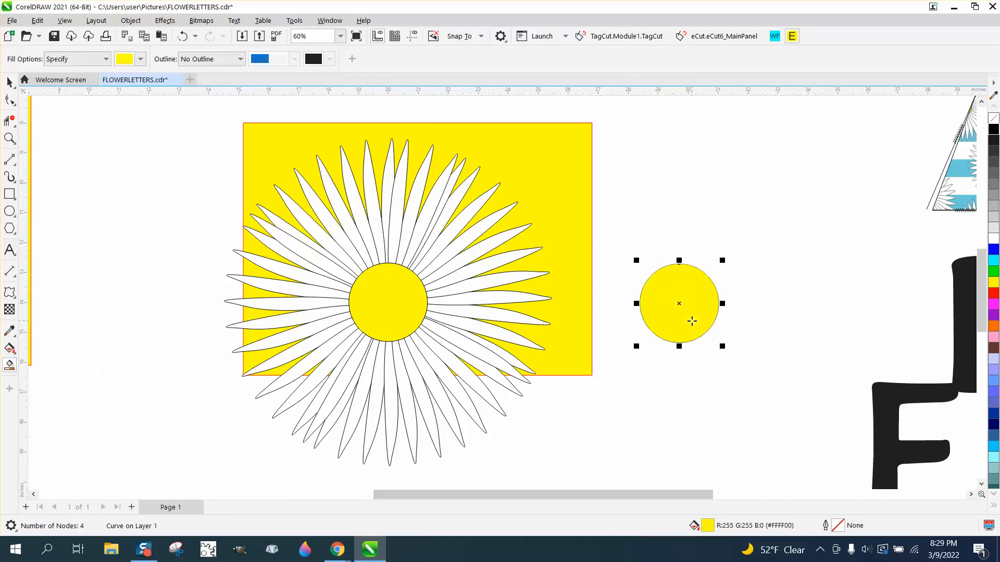
pyautogui.hotkey('ctrl', 'z')
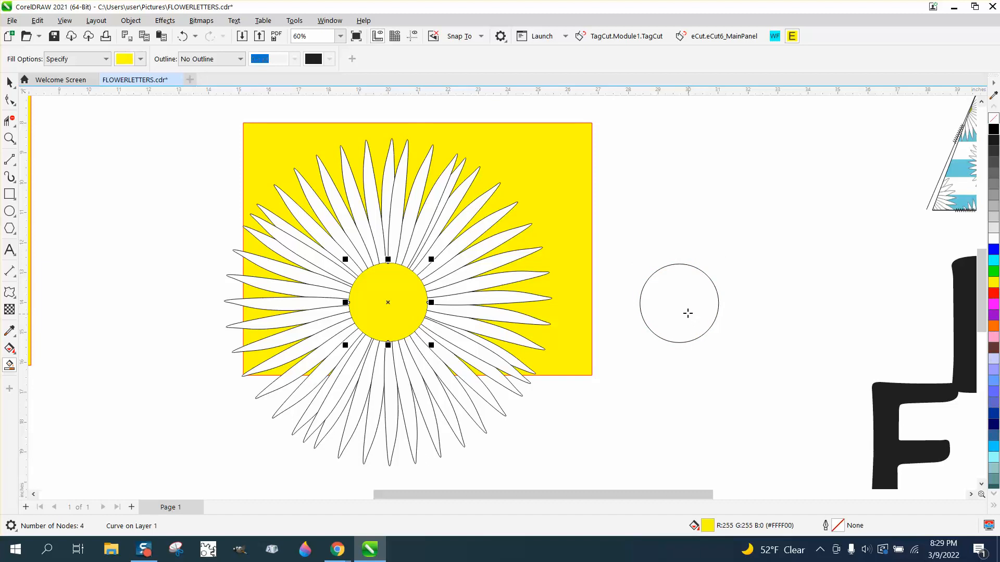
pyautogui.press('space')
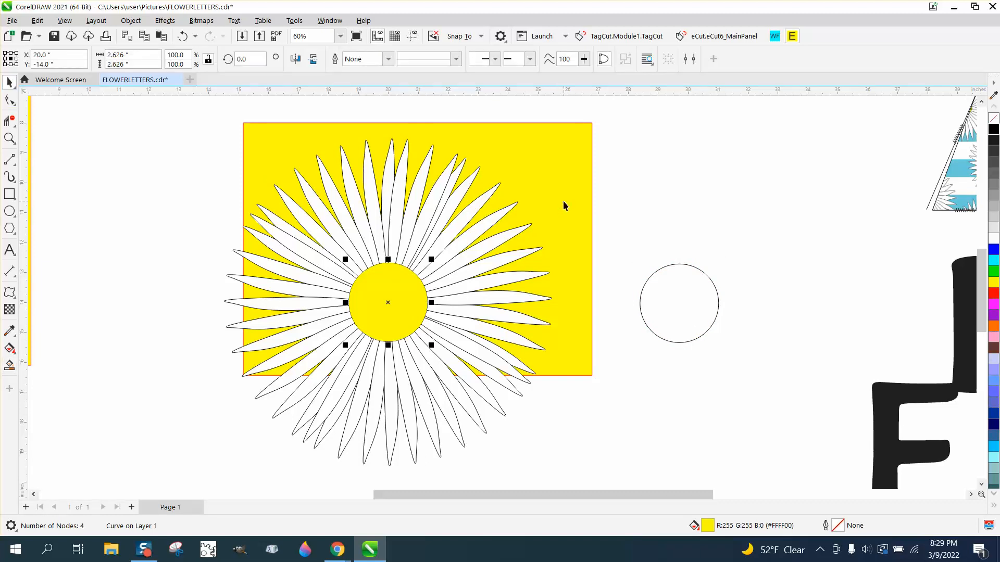
# - Recolor the yellow backdrop rectangle blue and delete it from behind the large daisy
pyautogui.click(564, 201)
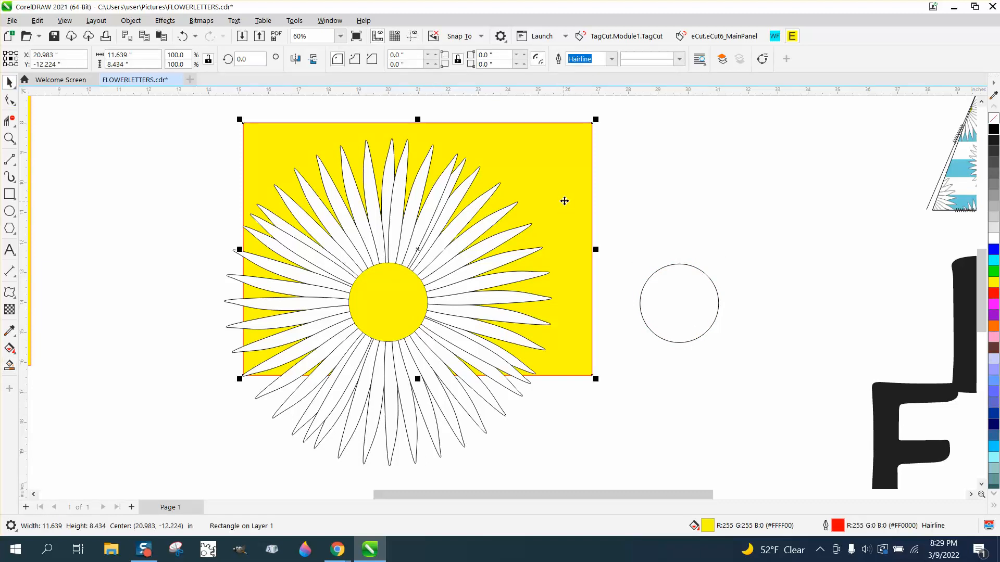
pyautogui.click(994, 249)
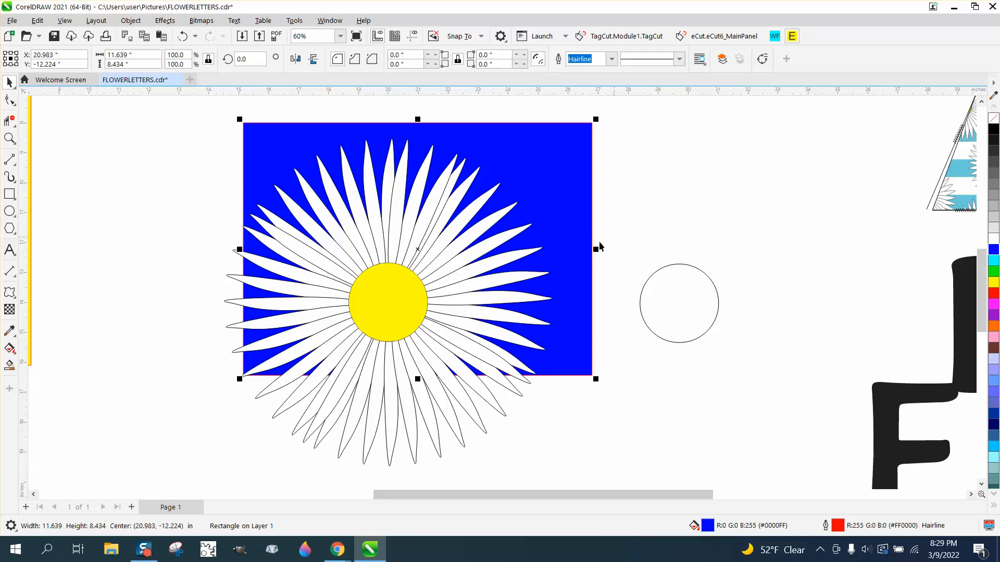
pyautogui.moveTo(558, 231); pyautogui.dragTo(794, 237)
pyautogui.press('Delete')
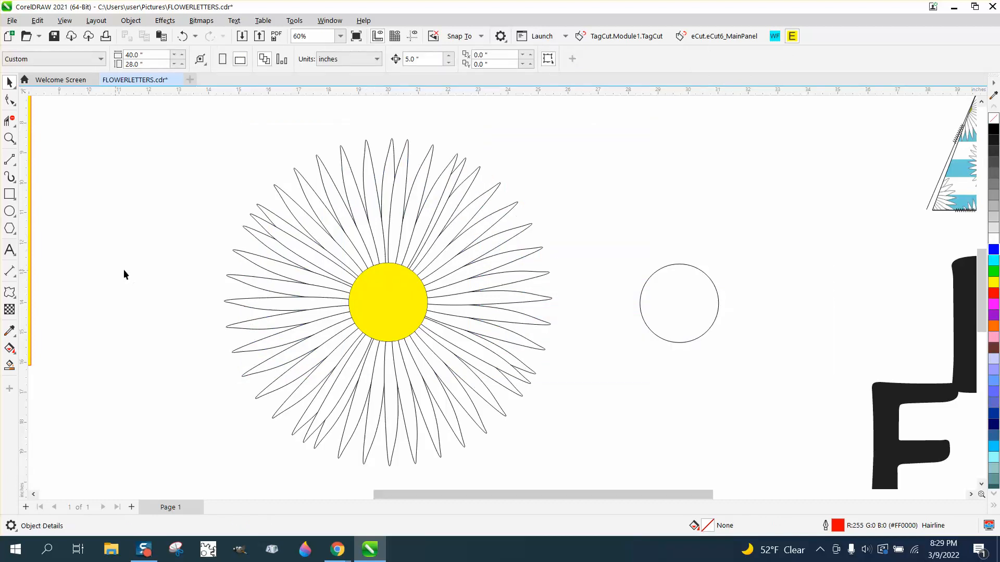
# - Draw a circle about 0.21 inches in diameter beside the daisy and fill it black without an outline
pyautogui.click(10, 211)
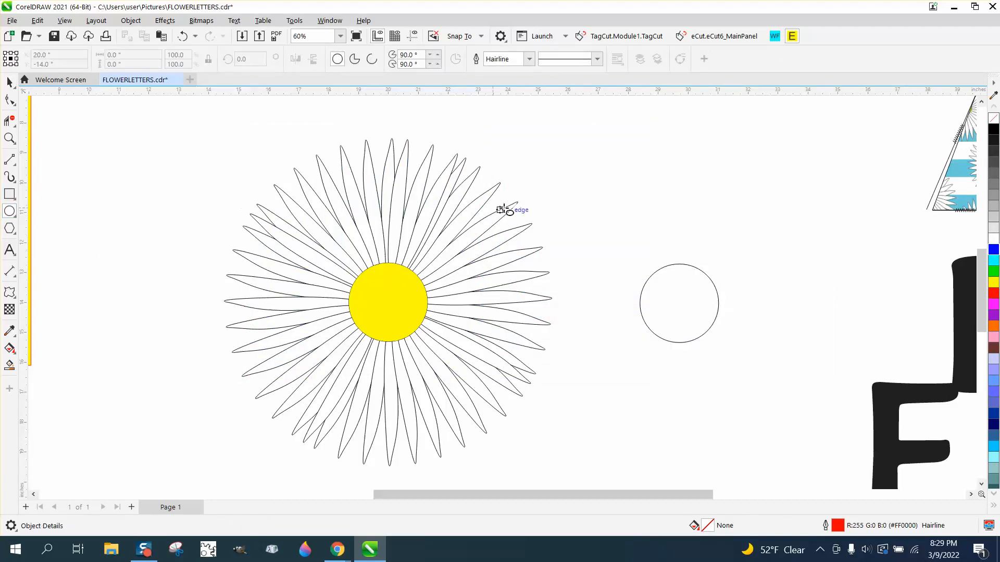
pyautogui.moveTo(573, 207); pyautogui.dragTo(579, 213)
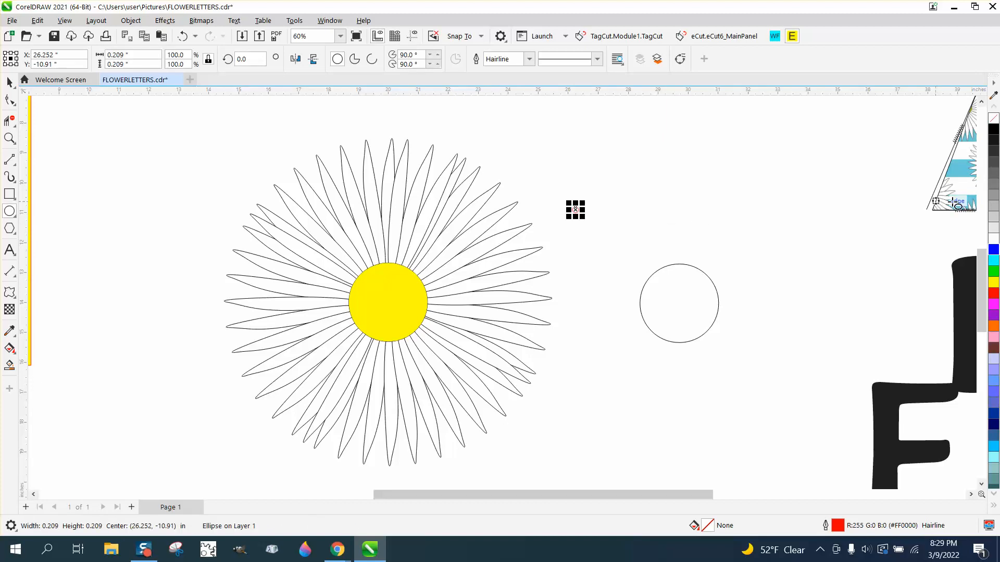
pyautogui.click(994, 130)
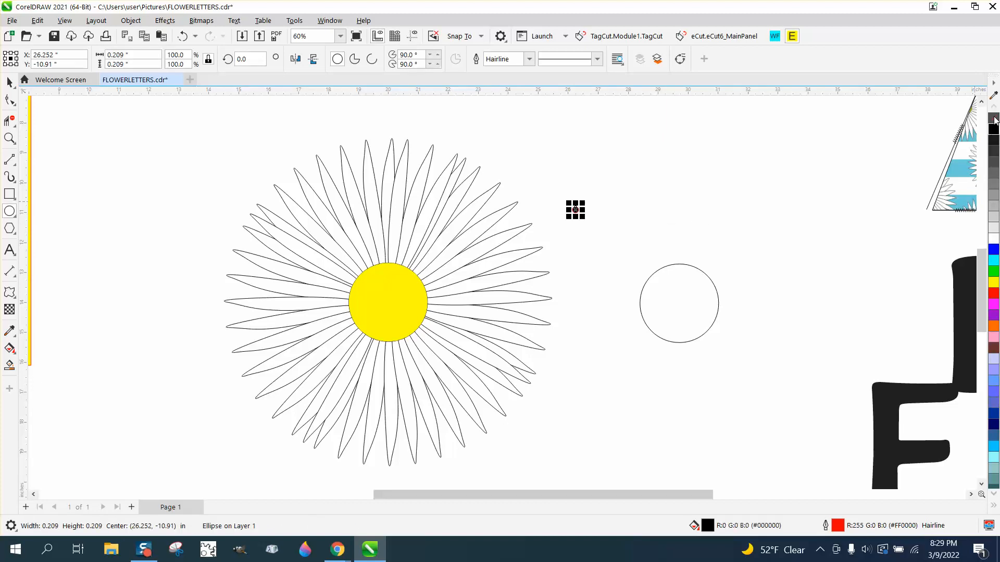
pyautogui.rightClick(994, 119)
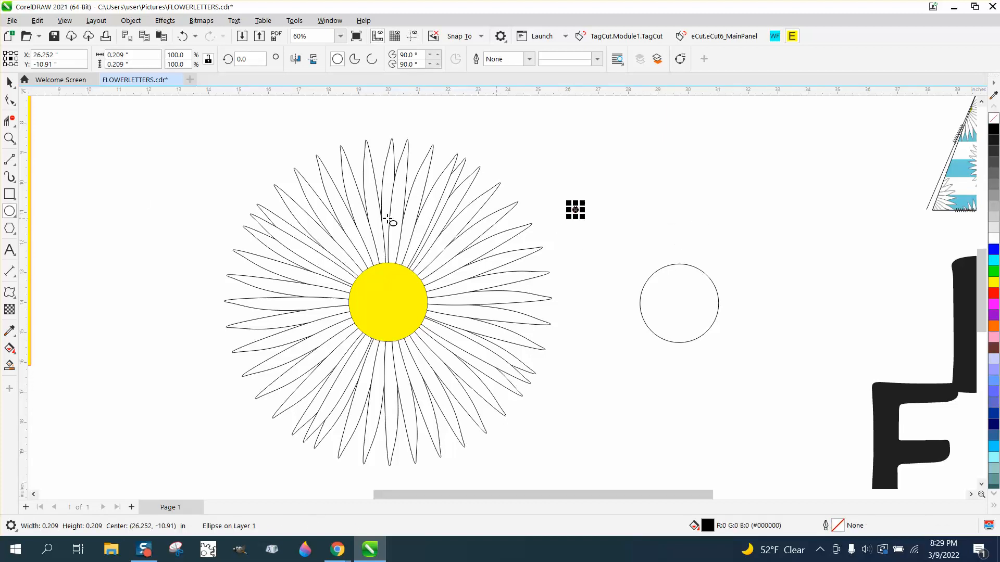
# - Move the black dot onto the daisy's yellow center and scale it down to about 0.063 inches
pyautogui.click(9, 82)
pyautogui.click(575, 210)
pyautogui.moveTo(575, 210); pyautogui.dragTo(524, 321)
pyautogui.click(9, 139)
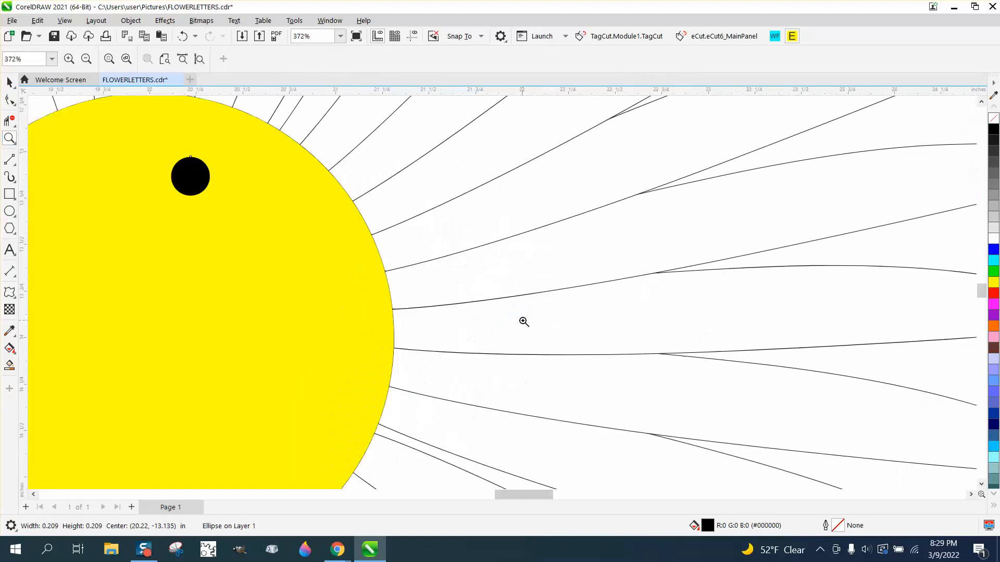
pyautogui.press('space')
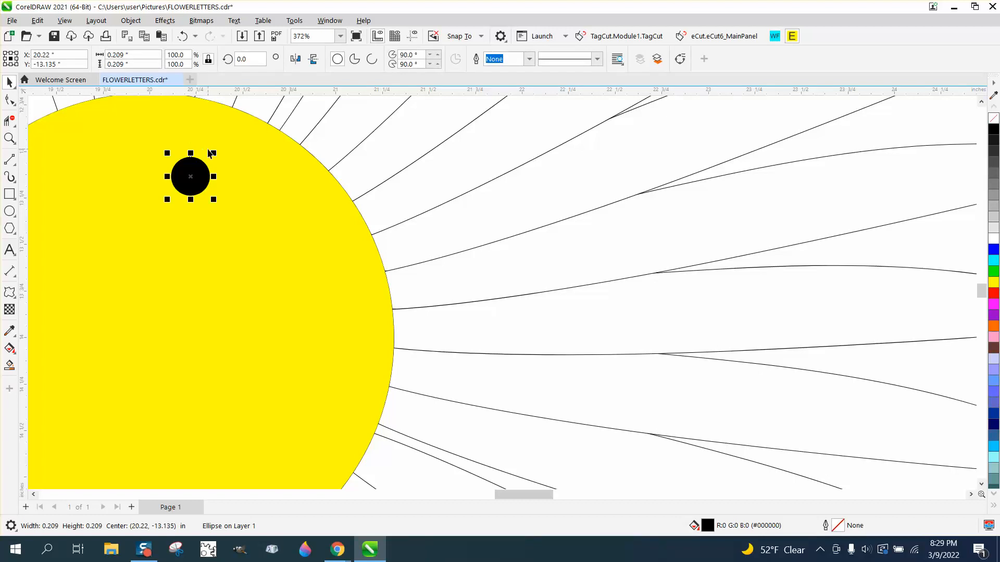
pyautogui.moveTo(215, 152); pyautogui.dragTo(116, 194)
# - Scatter several dozen copies of the small black dot irregularly across the daisy's whole yellow center
pyautogui.press('space')
pyautogui.press('space')
pyautogui.press('space')
pyautogui.press('space')
pyautogui.press('space')
pyautogui.press('space')
pyautogui.press('space')
pyautogui.scroll(-2, 211, 228)
pyautogui.press('space')
pyautogui.moveTo(170, 211)
pyautogui.mouseDown()
pyautogui.moveTo(121, 232)
pyautogui.moveTo(87, 334)
pyautogui.moveTo(121, 373)
pyautogui.moveTo(217, 382)
pyautogui.moveTo(244, 365)
pyautogui.moveTo(248, 335)
pyautogui.moveTo(217, 293)
pyautogui.moveTo(175, 301)
pyautogui.moveTo(124, 270)
pyautogui.moveTo(125, 218)
pyautogui.moveTo(104, 206)
pyautogui.moveTo(71, 239)
pyautogui.moveTo(133, 329)
pyautogui.moveTo(153, 381)
pyautogui.moveTo(126, 379)
pyautogui.moveTo(98, 342)
pyautogui.moveTo(83, 251)
pyautogui.moveTo(151, 188)
pyautogui.moveTo(181, 183)
pyautogui.moveTo(245, 205)
pyautogui.moveTo(268, 241)
pyautogui.moveTo(294, 351)
pyautogui.moveTo(282, 372)
pyautogui.moveTo(221, 407)
pyautogui.moveTo(159, 407)
pyautogui.moveTo(126, 391)
pyautogui.moveTo(115, 364)
pyautogui.moveTo(147, 313)
pyautogui.moveTo(173, 325)
pyautogui.moveTo(212, 296)
pyautogui.moveTo(222, 242)
pyautogui.moveTo(281, 215)
pyautogui.moveTo(289, 248)
pyautogui.moveTo(164, 276)
pyautogui.moveTo(110, 258)
pyautogui.moveTo(98, 301)
pyautogui.moveTo(78, 288)
pyautogui.moveTo(75, 349)
pyautogui.moveTo(223, 366)
pyautogui.mouseUp()
pyautogui.press('space')
pyautogui.press('space')
pyautogui.press('space')
pyautogui.press('space')
pyautogui.press('space')
pyautogui.press('space')
pyautogui.press('space')
pyautogui.press('space')
pyautogui.press('space')
pyautogui.press('space')
pyautogui.press('space')
pyautogui.press('space')
pyautogui.press('space')
pyautogui.press('space')
pyautogui.press('space')
pyautogui.press('space')
pyautogui.press('space')
pyautogui.press('space')
pyautogui.press('space')
pyautogui.press('space')
pyautogui.press('space')
pyautogui.press('space')
pyautogui.press('space')
pyautogui.press('space')
pyautogui.press('space')
pyautogui.press('space')
pyautogui.press('space')
pyautogui.press('space')
pyautogui.press('space')
pyautogui.press('space')
pyautogui.press('space')
pyautogui.press('space')
pyautogui.press('space')
pyautogui.press('space')
pyautogui.press('space')
pyautogui.press('space')
pyautogui.press('space')
pyautogui.press('space')
pyautogui.press('space')
pyautogui.press('space')
pyautogui.press('space')
pyautogui.press('space')
pyautogui.press('space')
pyautogui.press('space')
pyautogui.press('space')
pyautogui.press('space')
pyautogui.press('space')
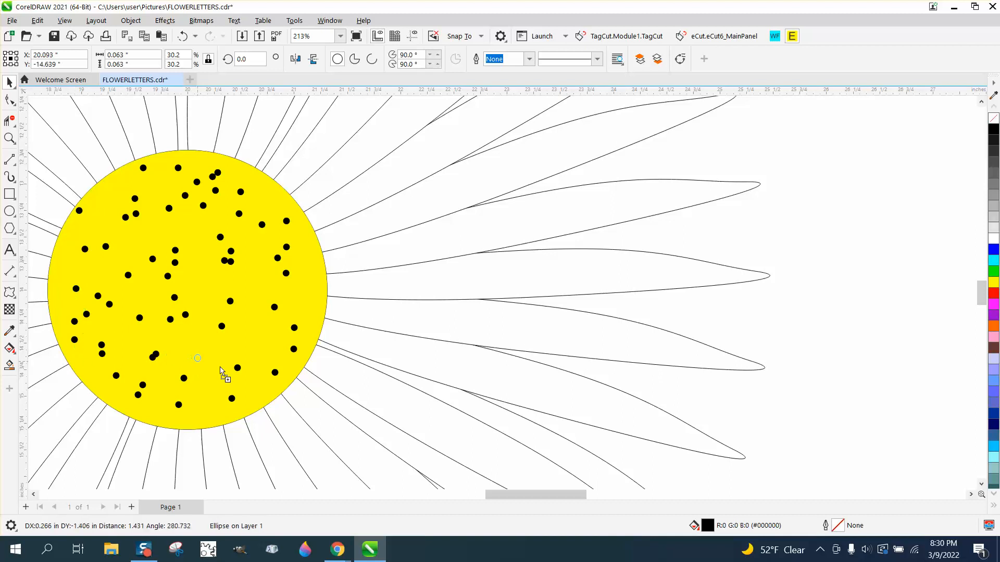
# - Select all petals, the center and the dots of the daisy and group them
pyautogui.scroll(-8, 341, 401)
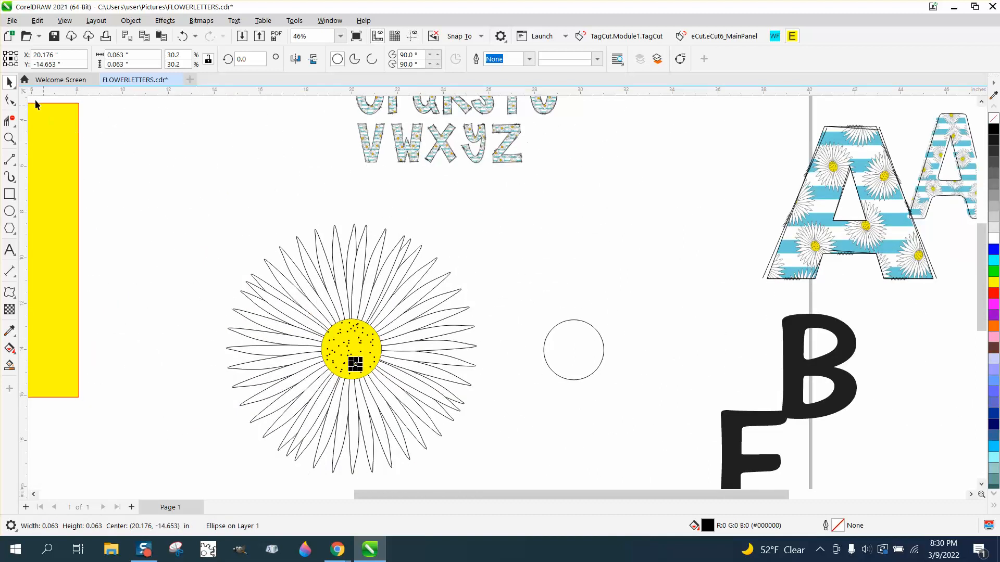
pyautogui.scroll(-1, 237, 193)
pyautogui.moveTo(216, 209); pyautogui.dragTo(262, 295)
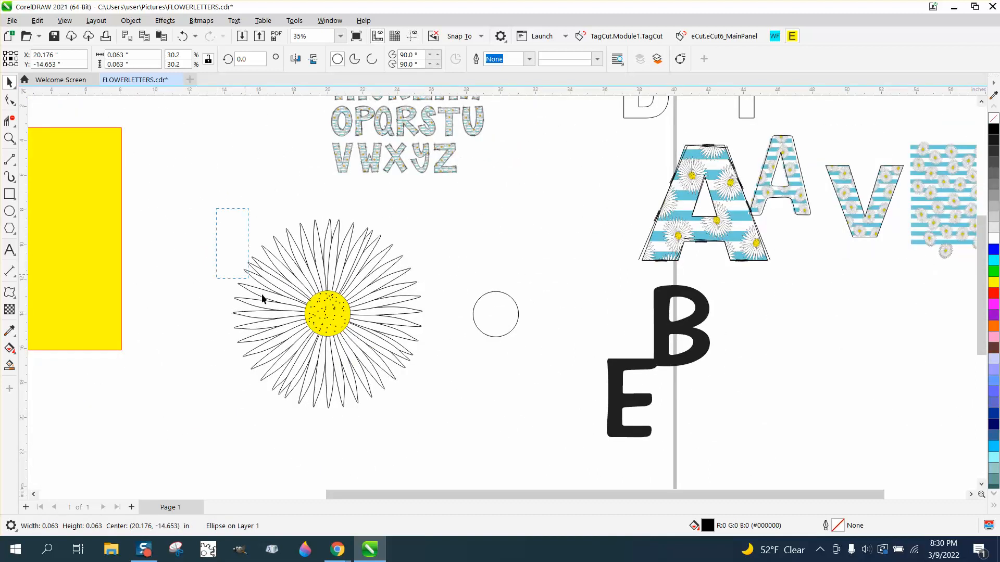
pyautogui.moveTo(457, 424); pyautogui.dragTo(458, 425)
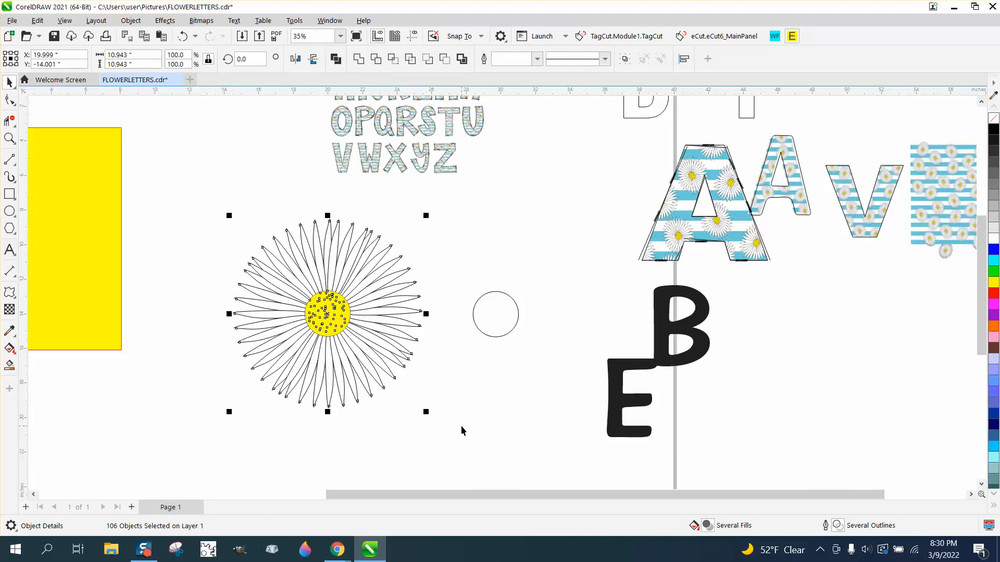
pyautogui.hotkey('ctrl', 'g')
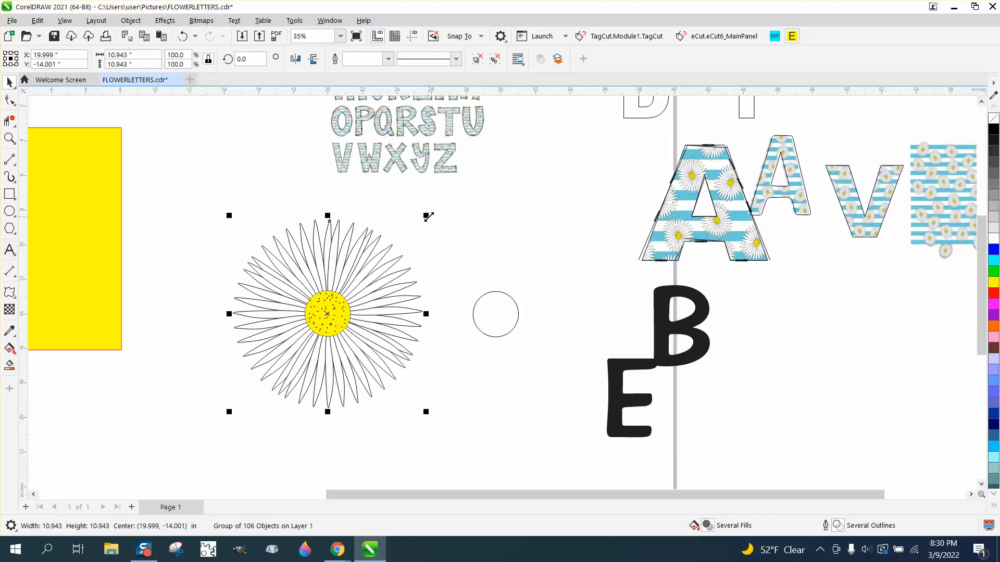
# - Scale the daisy group down proportionally to about 0.59 inches and check it up close
pyautogui.moveTo(429, 215); pyautogui.dragTo(292, 310)
pyautogui.click(10, 139)
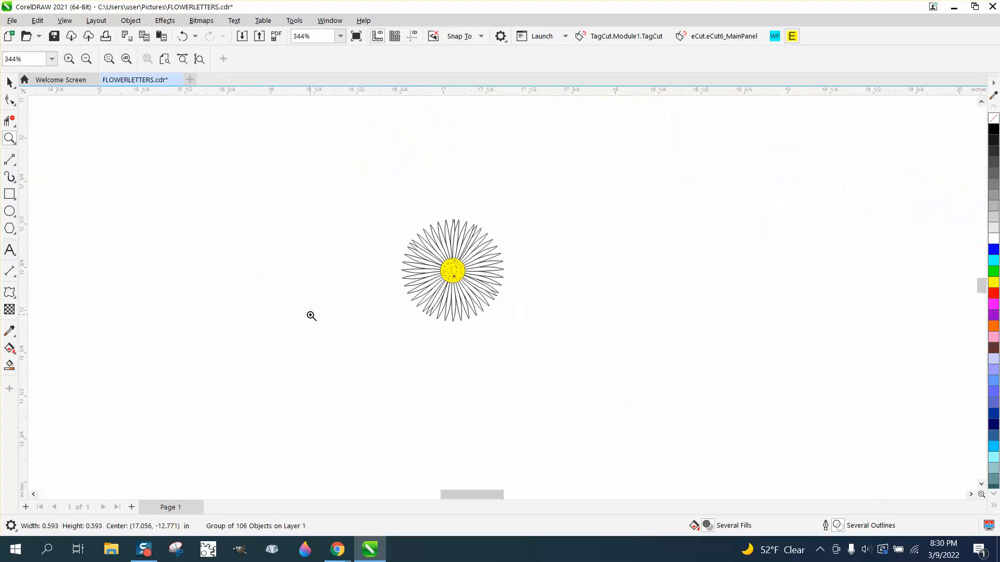
pyautogui.moveTo(605, 364); pyautogui.dragTo(606, 365)
pyautogui.rightClick(519, 374)
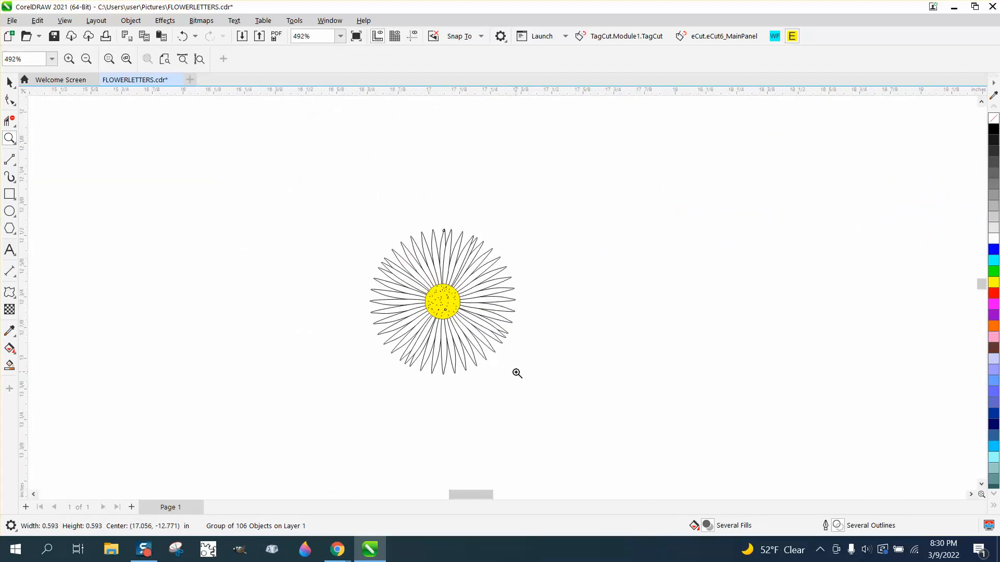
pyautogui.click(9, 82)
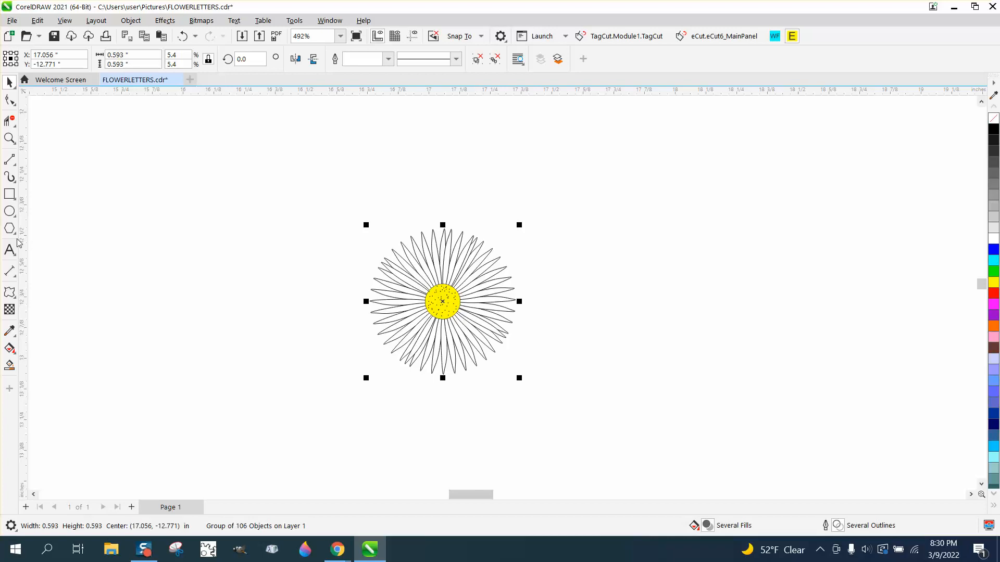
# - Draw a rectangle about 0.97 by 0.76 inches over the small daisy and fill it blue
pyautogui.click(10, 194)
pyautogui.moveTo(329, 213)
pyautogui.mouseDown()
pyautogui.moveTo(491, 352)
pyautogui.moveTo(568, 401)
pyautogui.mouseUp()
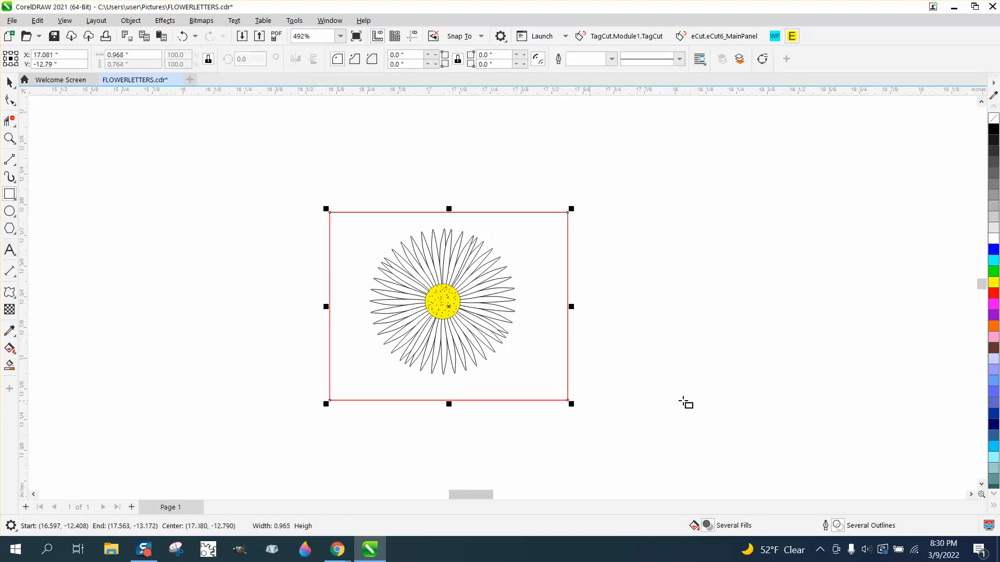
pyautogui.click(994, 283)
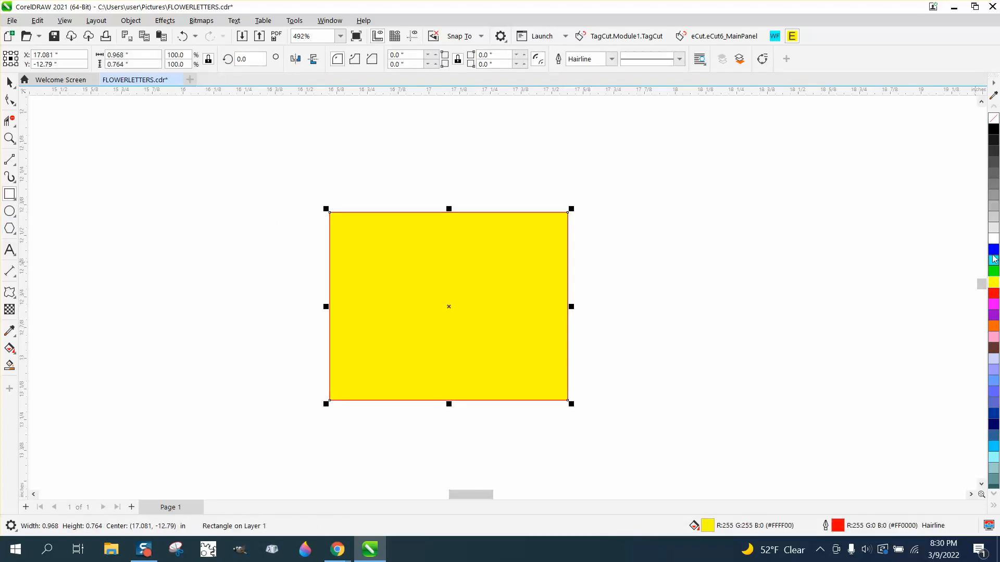
pyautogui.click(994, 250)
# - Send the blue rectangle to the back of the page to check the daisy against it, and delete it
pyautogui.click(130, 20)
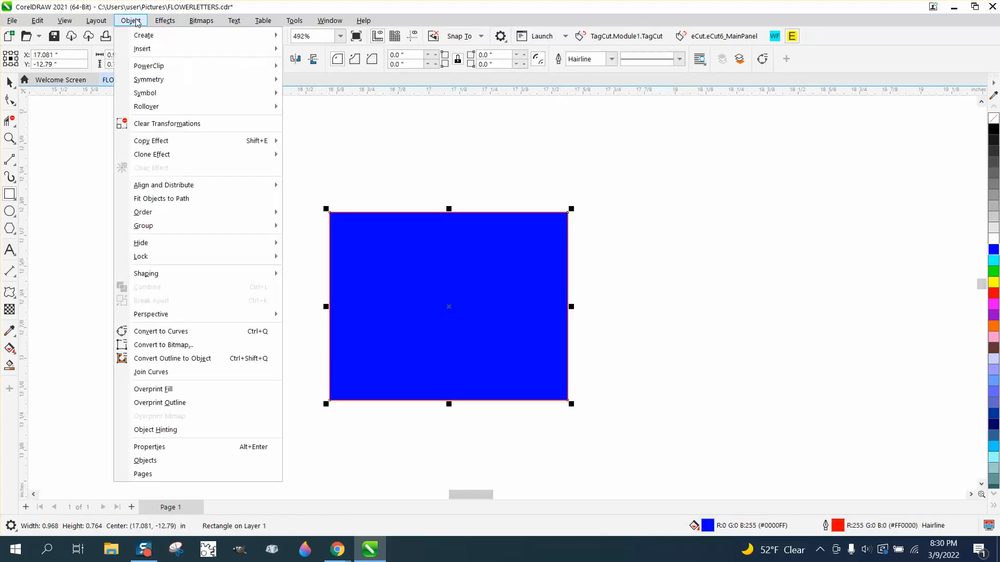
pyautogui.moveTo(278, 218)
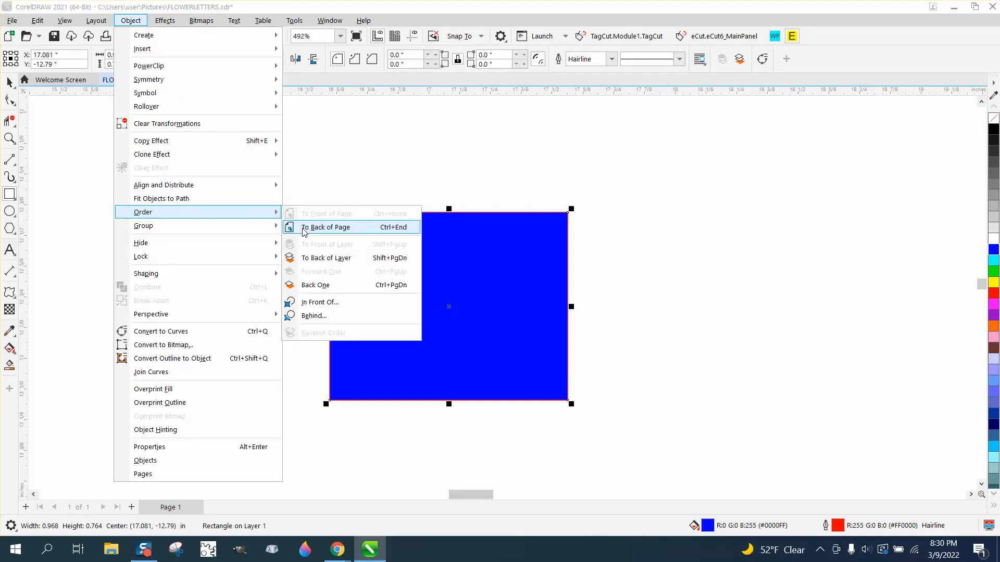
pyautogui.click(307, 228)
pyautogui.click(9, 82)
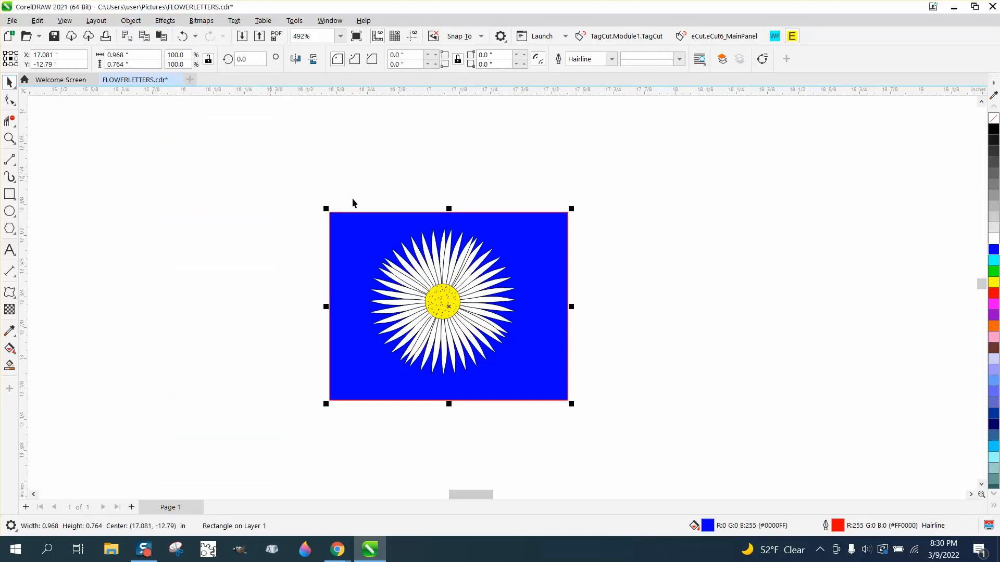
pyautogui.click(529, 245)
pyautogui.press('Delete')
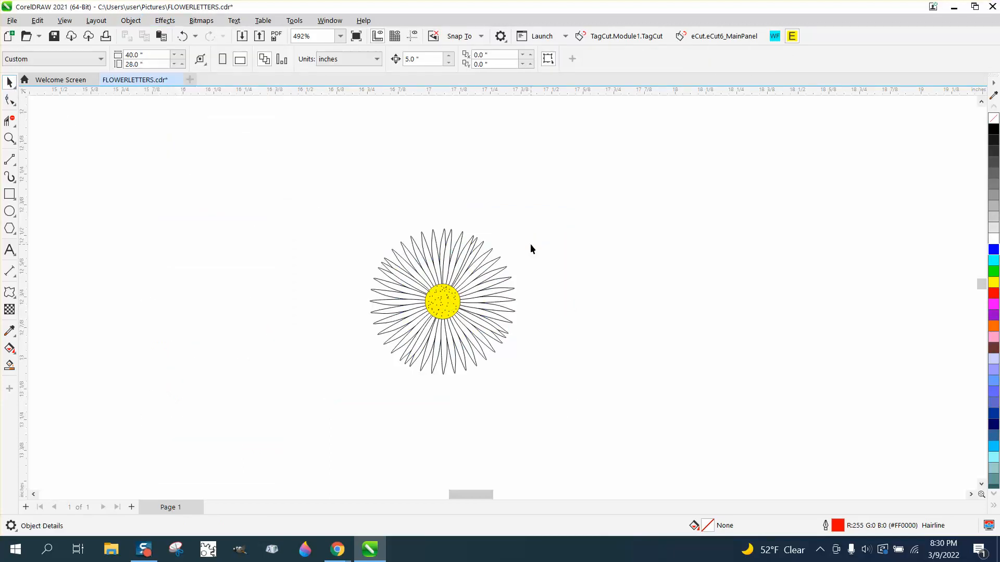
# - Scatter ten copies of the small daisy irregularly around the original, mirroring the lowest copy horizontally
pyautogui.scroll(-5, 499, 215)
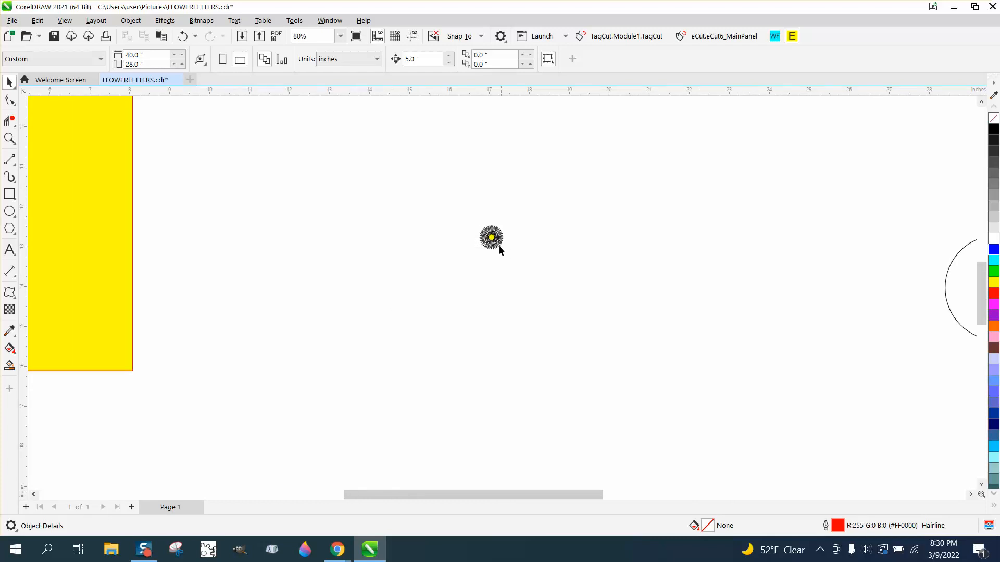
pyautogui.click(10, 138)
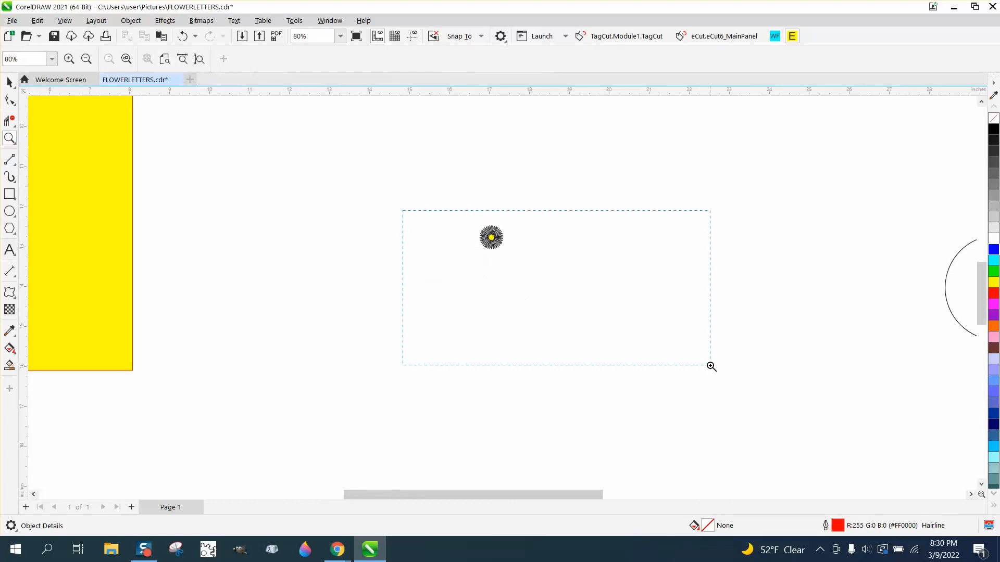
pyautogui.moveTo(711, 367); pyautogui.dragTo(711, 366)
pyautogui.click(9, 82)
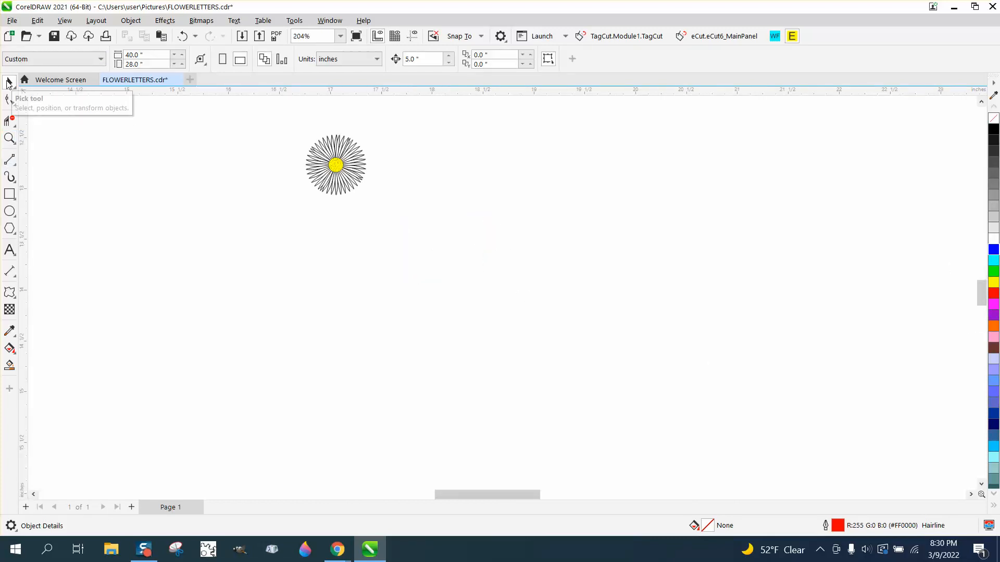
pyautogui.click(336, 164)
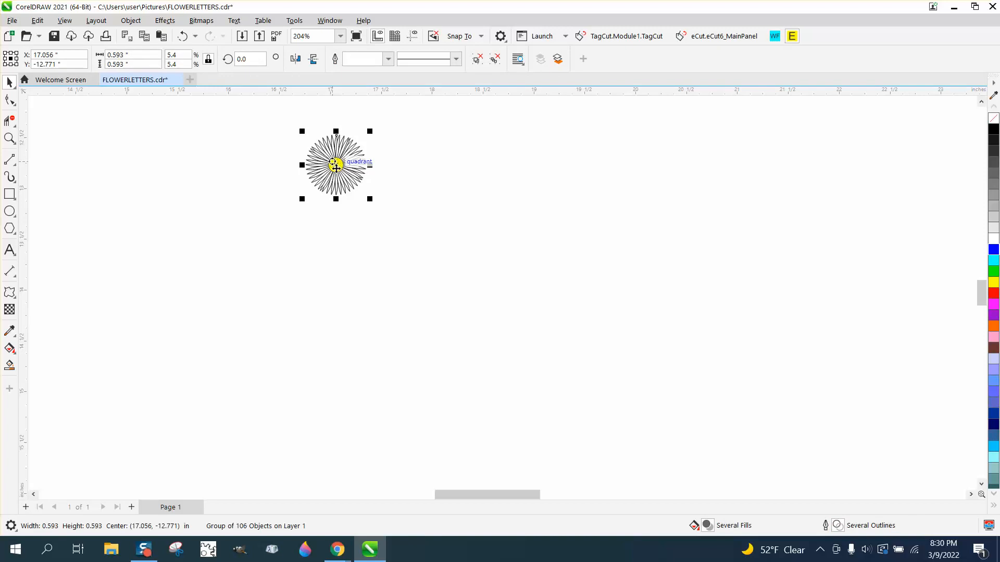
pyautogui.moveTo(336, 167); pyautogui.dragTo(164, 339)
pyautogui.click(295, 59)
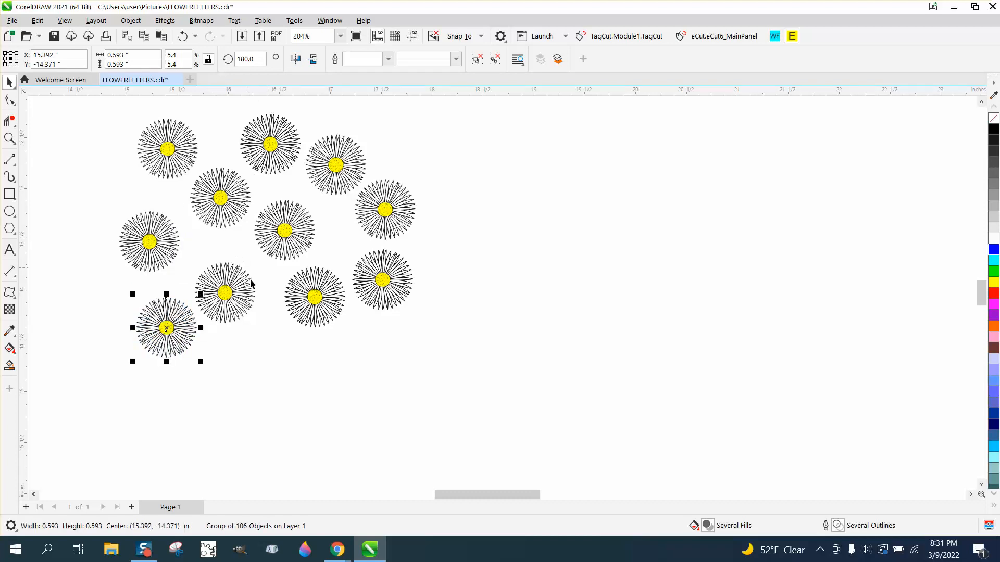
# - Add two more daisies below the cluster by copying its lowest daisy and the one in the lower middle
pyautogui.click(236, 306)
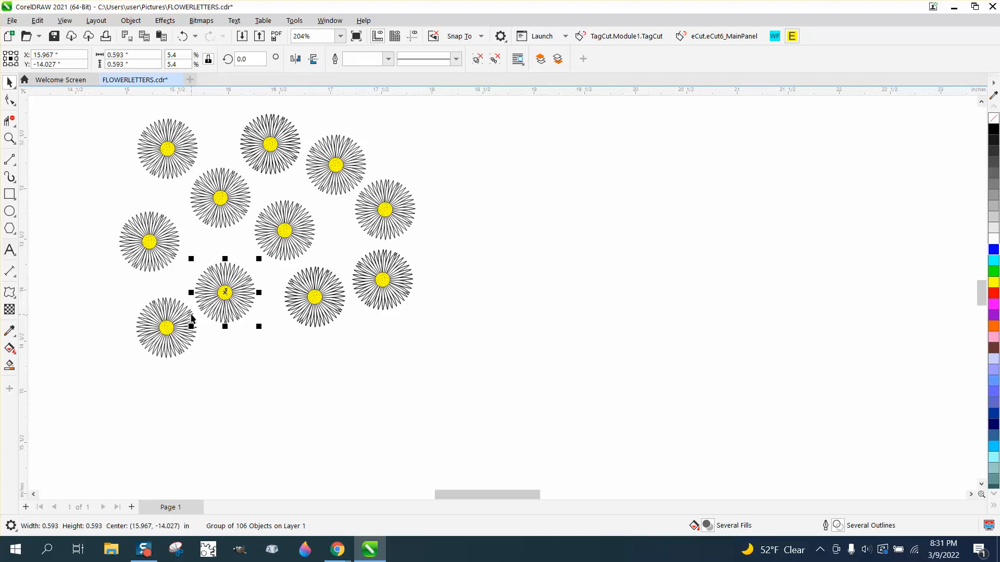
pyautogui.click(174, 329)
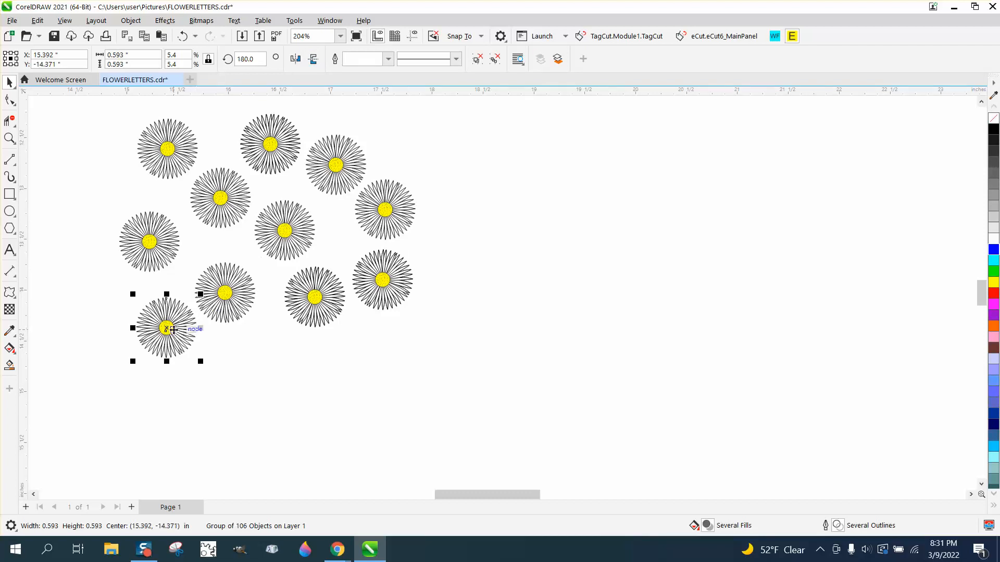
pyautogui.moveTo(173, 330); pyautogui.dragTo(244, 374)
pyautogui.click(311, 312)
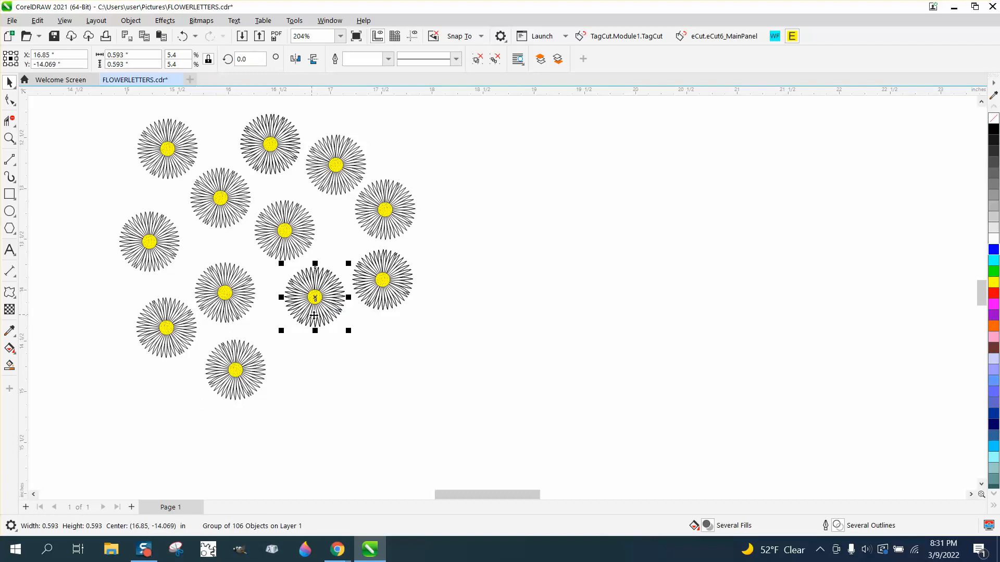
pyautogui.moveTo(315, 320); pyautogui.dragTo(315, 390)
# - Copy the whole daisy cluster about 2.76 inches downward and move the copy's upper-left daisy up toward the original cluster
pyautogui.scroll(-2, 345, 280)
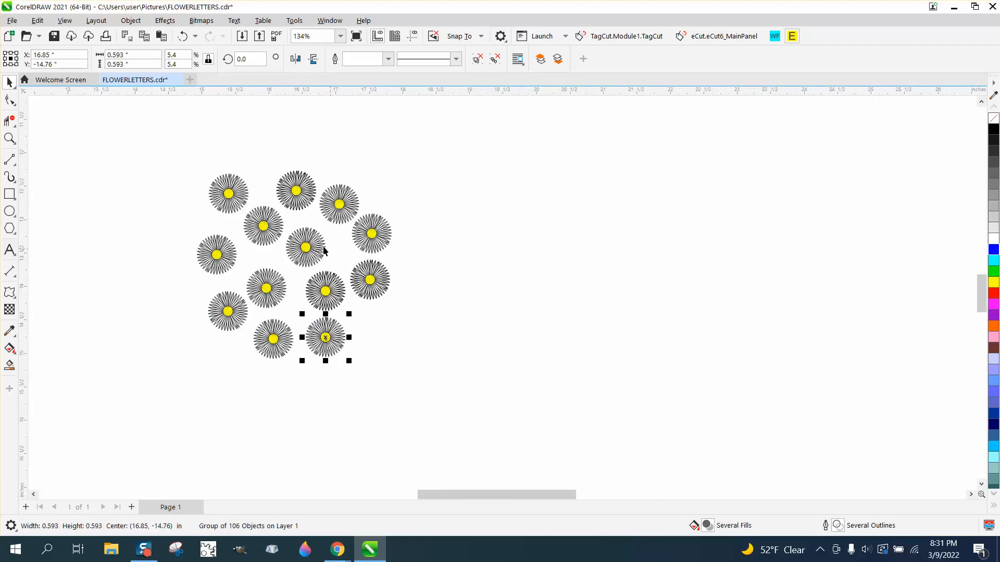
pyautogui.moveTo(183, 160); pyautogui.dragTo(426, 383)
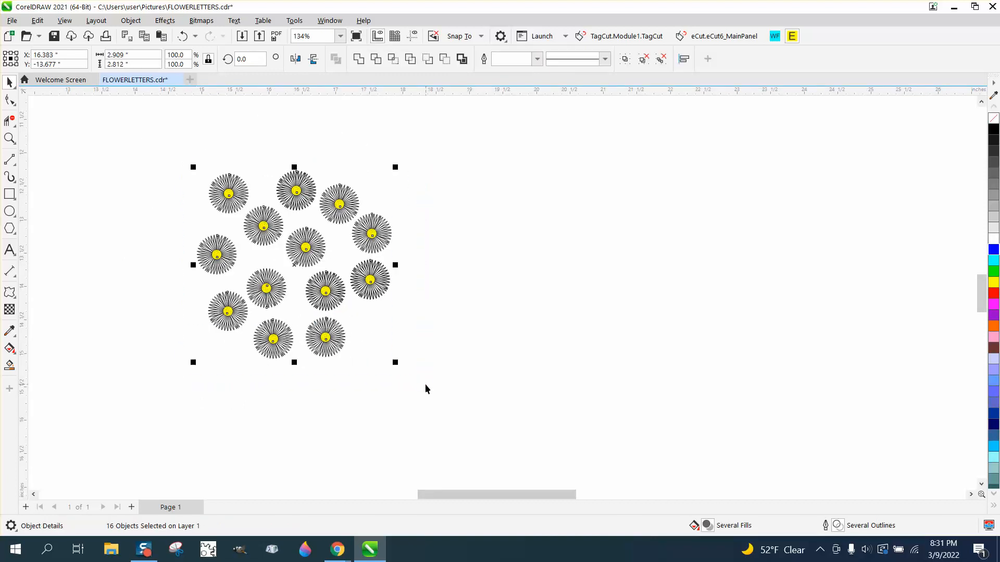
pyautogui.moveTo(296, 267); pyautogui.dragTo(294, 452)
pyautogui.click(386, 377)
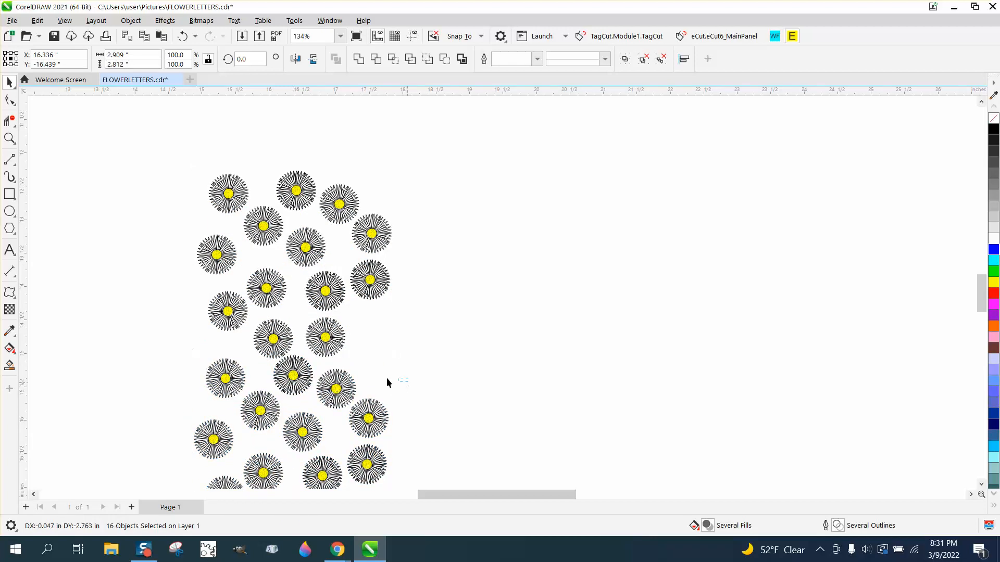
pyautogui.click(240, 378)
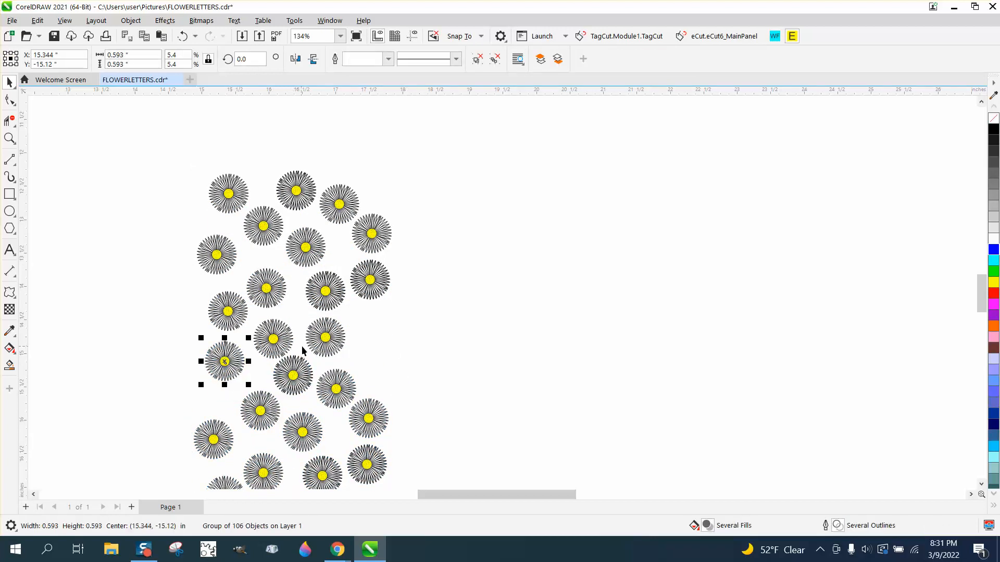
# - Add five daisies along the cluster's right side by copying nearby daisies into the gaps at its middle and outer edge
pyautogui.scroll(-2, 351, 330)
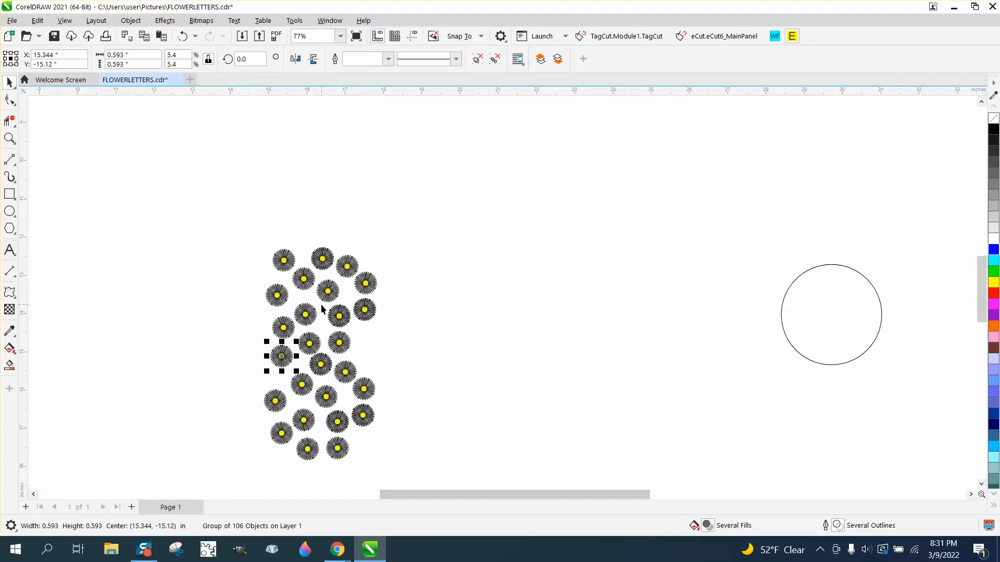
pyautogui.click(363, 312)
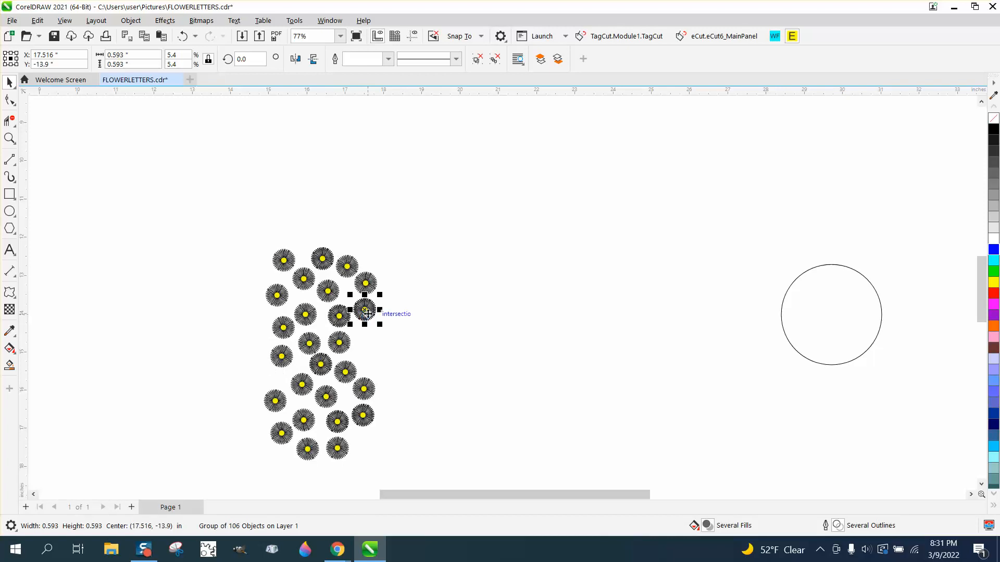
pyautogui.moveTo(365, 311); pyautogui.dragTo(397, 329)
pyautogui.click(373, 341)
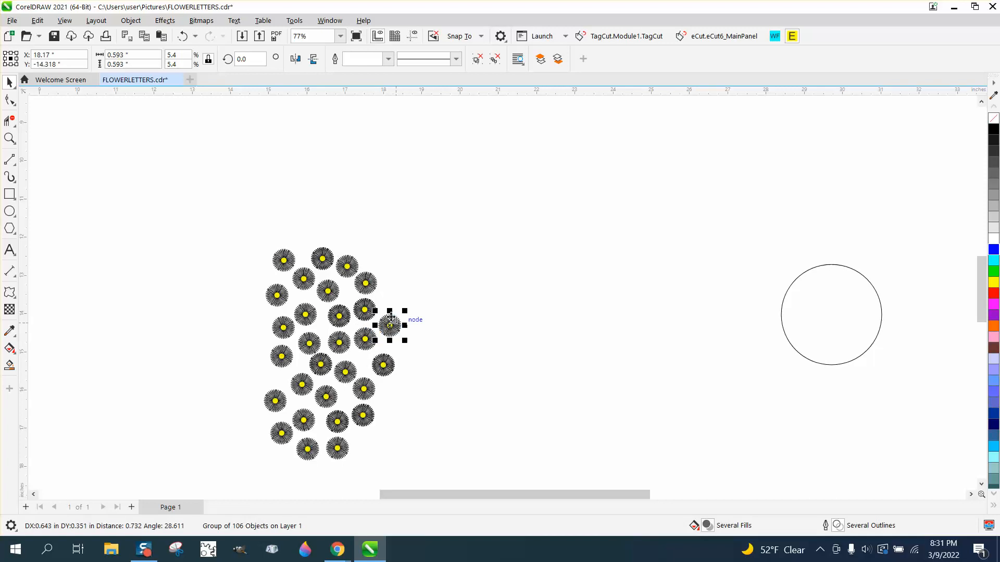
pyautogui.moveTo(374, 290); pyautogui.dragTo(395, 303)
pyautogui.click(367, 390)
pyautogui.moveTo(367, 390)
pyautogui.mouseDown()
pyautogui.moveTo(394, 392)
pyautogui.moveTo(385, 384)
pyautogui.moveTo(410, 348)
pyautogui.moveTo(354, 384)
pyautogui.mouseUp()
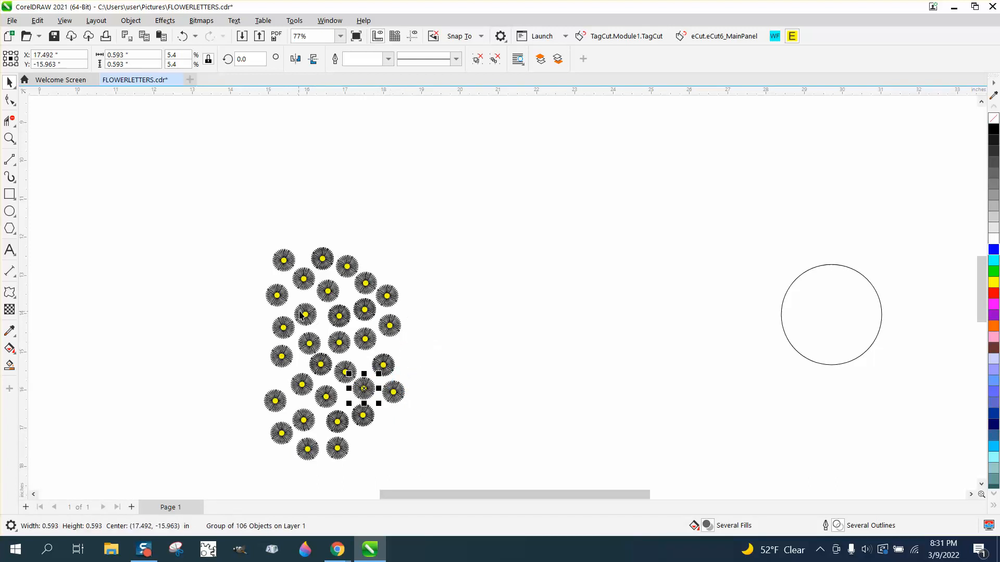
# - Copy three of the cluster's rightmost daisies outward and downward, and move the lowest copy up beside the upper right edge
pyautogui.moveTo(374, 260); pyautogui.dragTo(379, 345)
pyautogui.moveTo(422, 416); pyautogui.dragTo(422, 416)
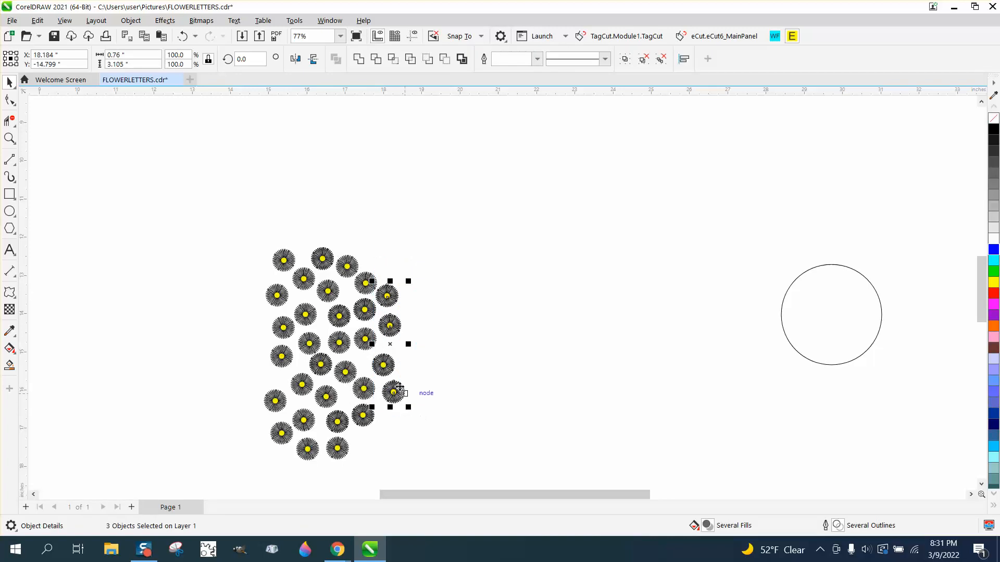
pyautogui.moveTo(390, 345); pyautogui.dragTo(412, 387)
pyautogui.rightClick(412, 388)
pyautogui.click(418, 386)
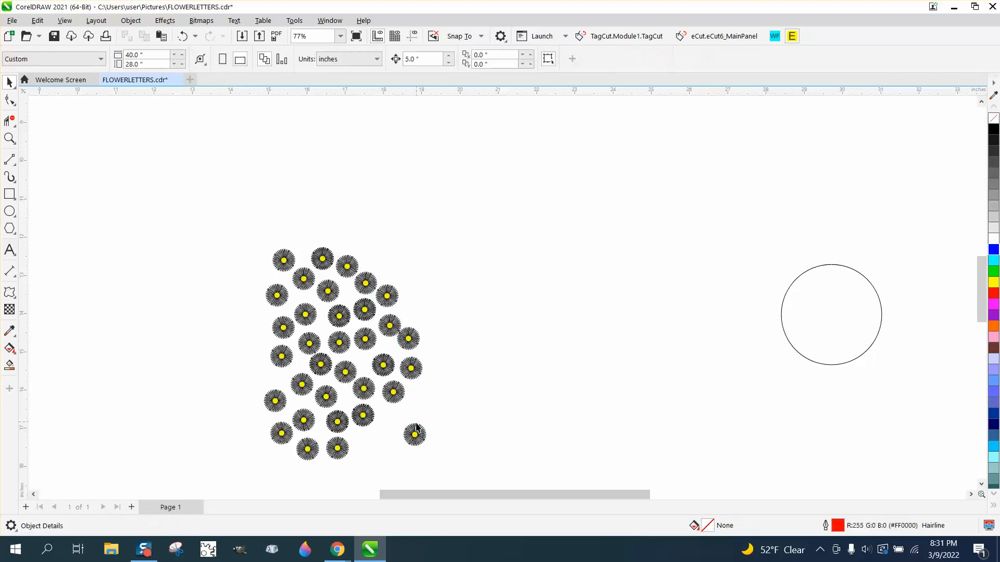
pyautogui.moveTo(417, 428); pyautogui.dragTo(416, 304)
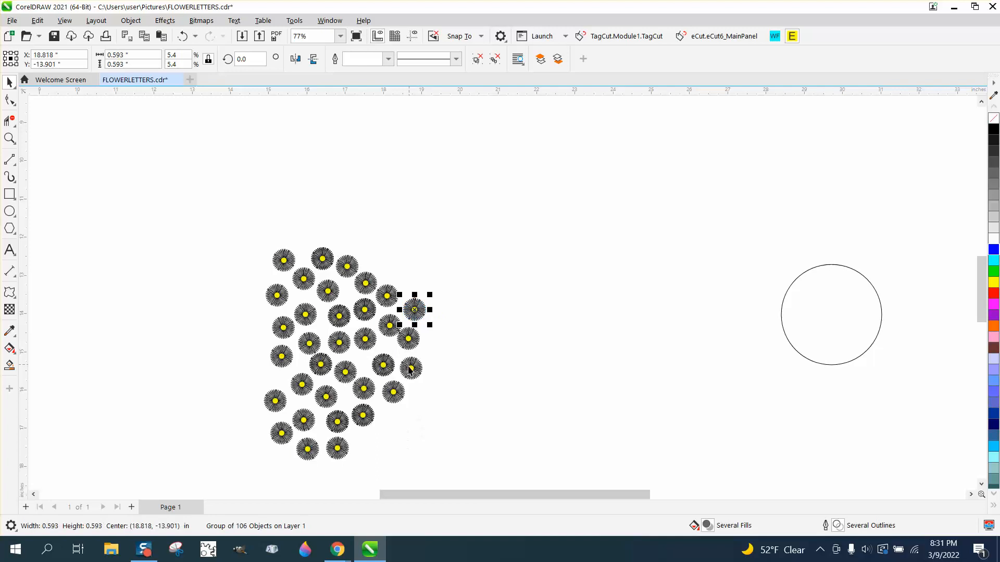
# - Fill the cluster's lower right corner with four more daisy copies and adjust the daisy above them to X 18.779, Y -15.513 inches
pyautogui.click(345, 444)
pyautogui.moveTo(341, 447); pyautogui.dragTo(367, 443)
pyautogui.rightClick(367, 443)
pyautogui.moveTo(394, 398); pyautogui.dragTo(421, 372)
pyautogui.rightClick(394, 426)
pyautogui.rightClick(424, 405)
pyautogui.rightClick(421, 372)
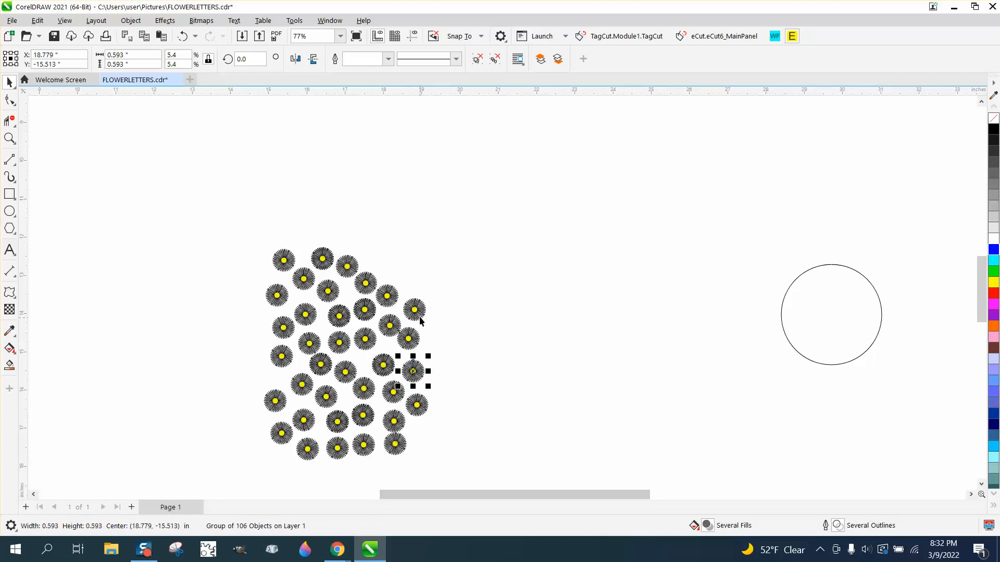
# - Add two daisy copies at the cluster's upper right corner, one centred at about X 18.88, Y -13.36 inches
pyautogui.moveTo(391, 297); pyautogui.dragTo(397, 271)
pyautogui.rightClick(397, 271)
pyautogui.click(421, 309)
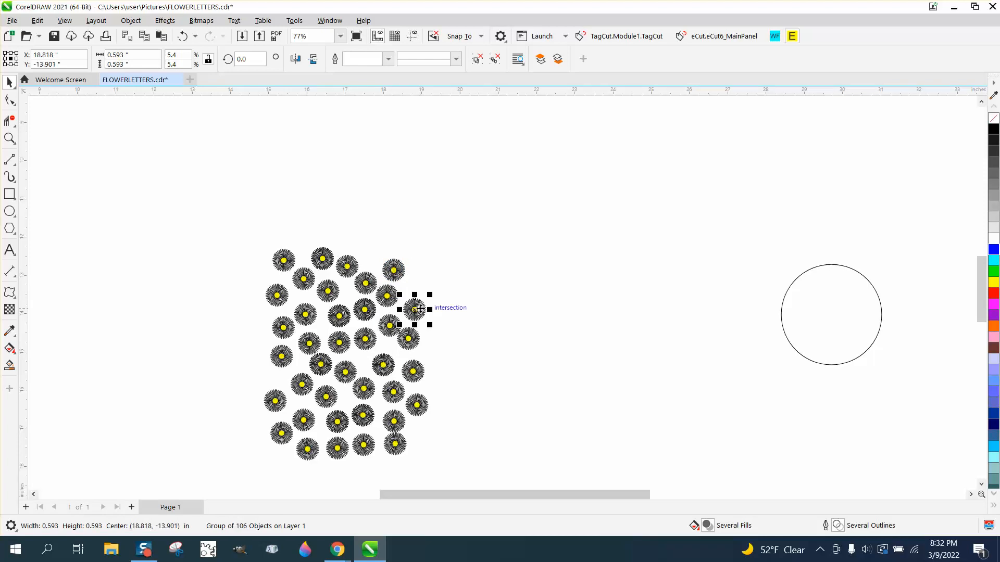
pyautogui.moveTo(421, 309); pyautogui.dragTo(423, 288)
pyautogui.rightClick(423, 288)
# - Group all the daisies in the cluster and move the group about 8.8 inches right, next to the empty circle
pyautogui.scroll(-2, 448, 355)
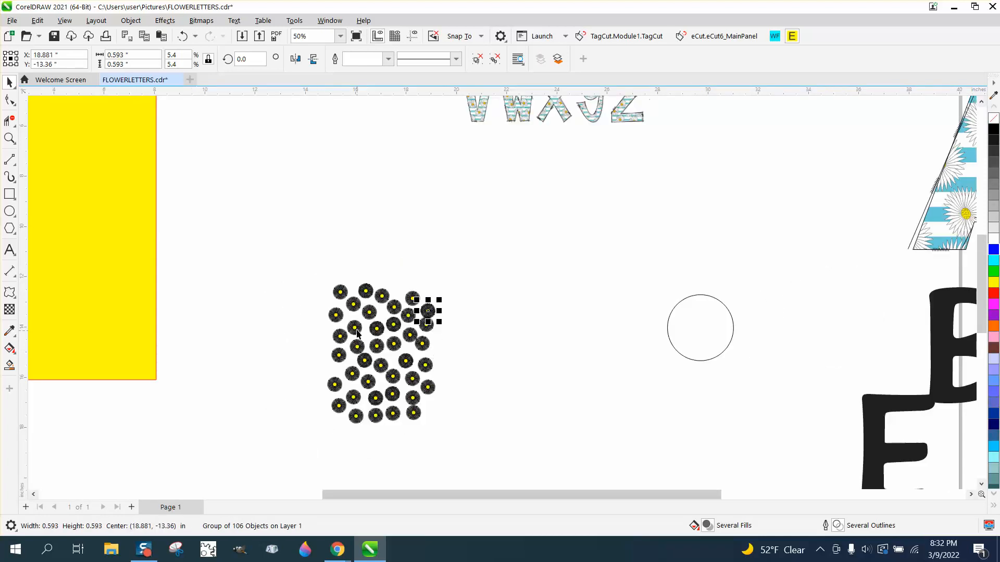
pyautogui.moveTo(466, 443); pyautogui.dragTo(523, 474)
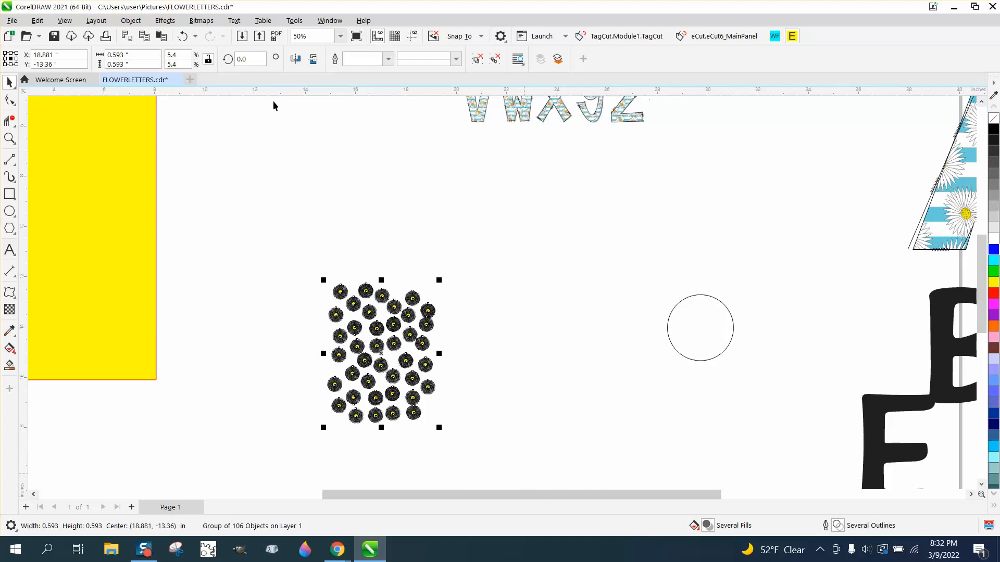
pyautogui.click(131, 22)
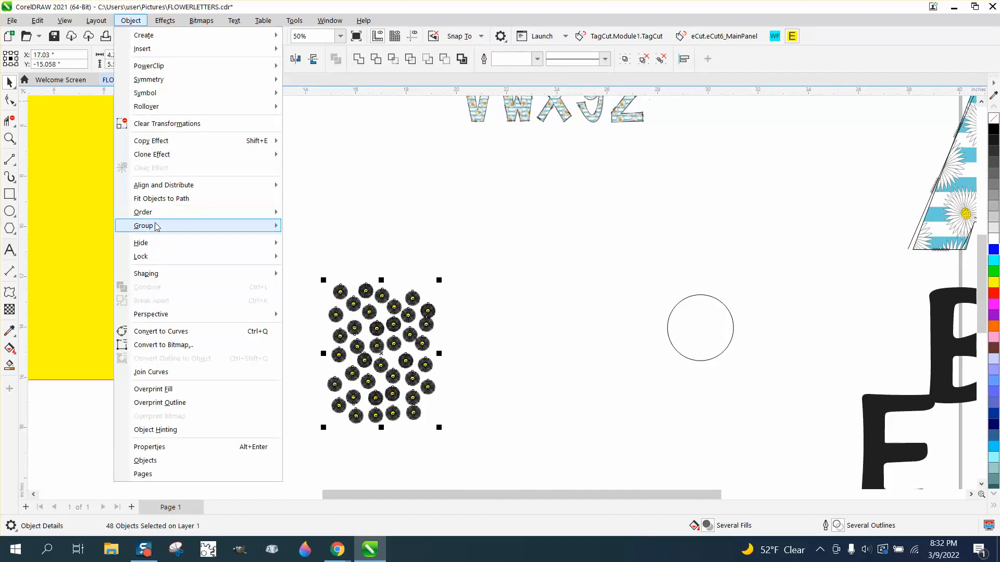
pyautogui.moveTo(188, 227)
pyautogui.scroll(-1, 472, 268)
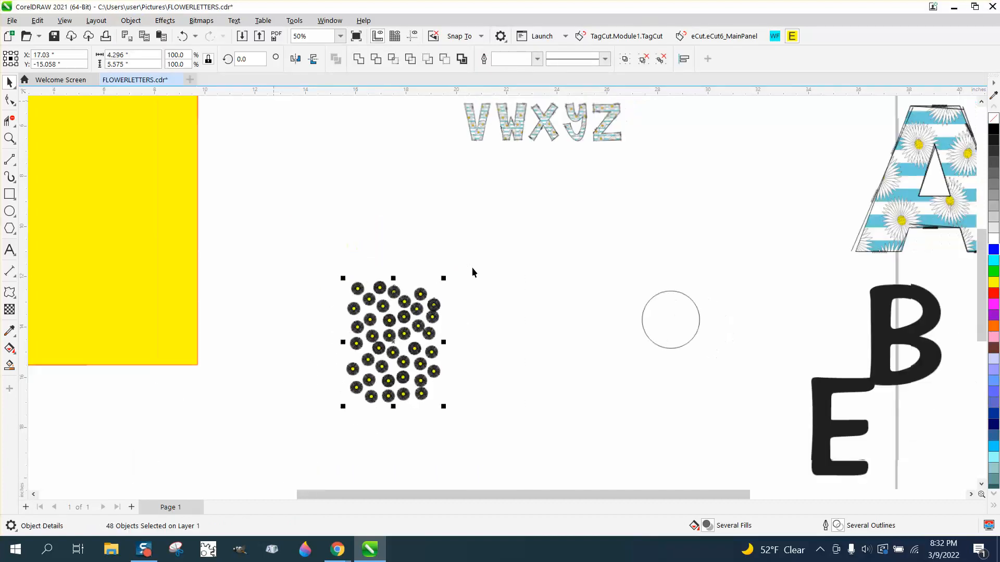
pyautogui.hotkey('ctrl', 'g')
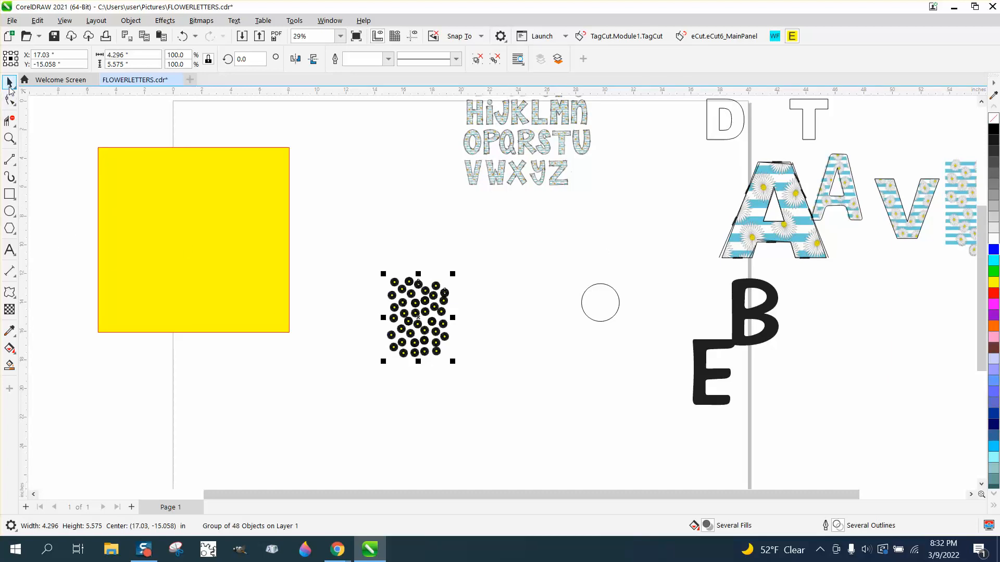
pyautogui.moveTo(432, 323); pyautogui.dragTo(560, 305)
# - Draw a thin horizontal rectangle about 7.93 by 0.58 inches between the yellow rectangle and the daisy group
pyautogui.click(13, 199)
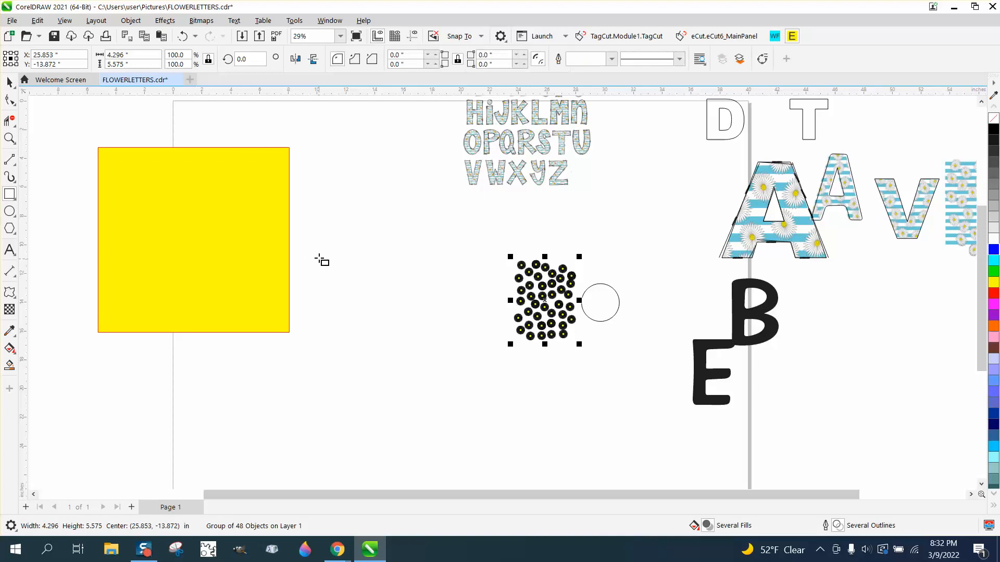
pyautogui.moveTo(313, 254); pyautogui.dragTo(429, 261)
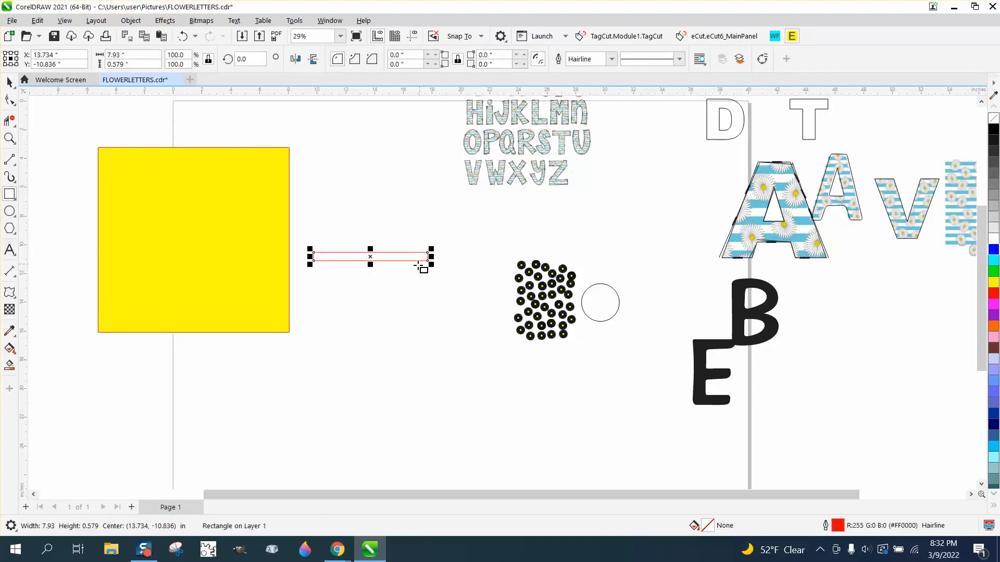
pyautogui.click(9, 138)
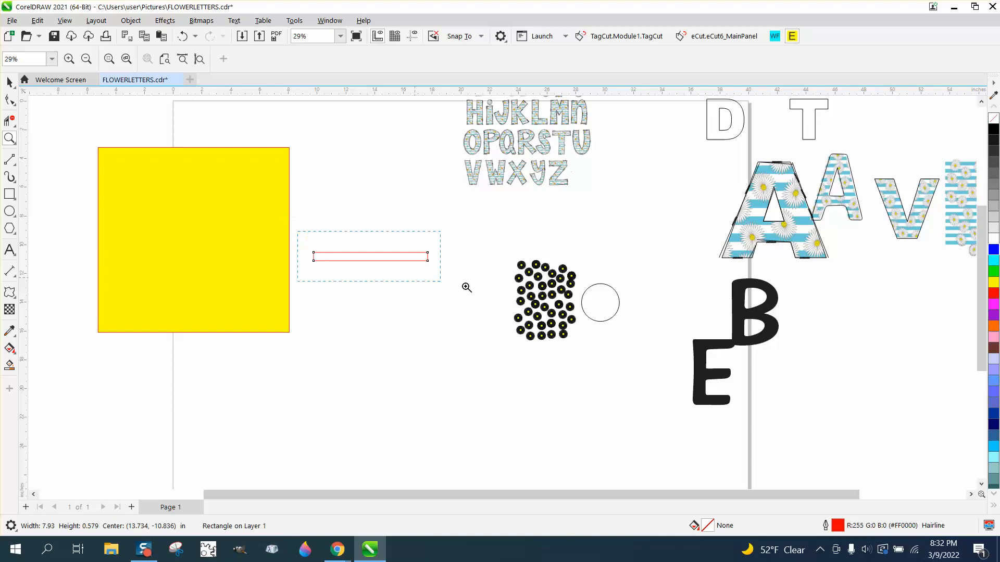
pyautogui.moveTo(467, 287); pyautogui.dragTo(467, 288)
# - Set the thin rectangle's height to 0.5 inch, scaling its width proportionally
pyautogui.click(8, 82)
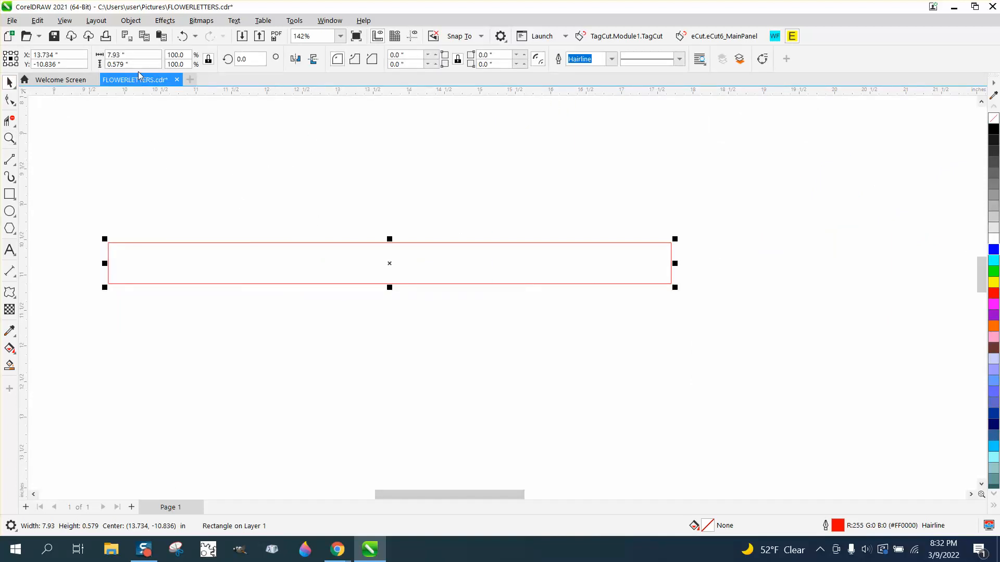
pyautogui.click(104, 64)
pyautogui.write('.')
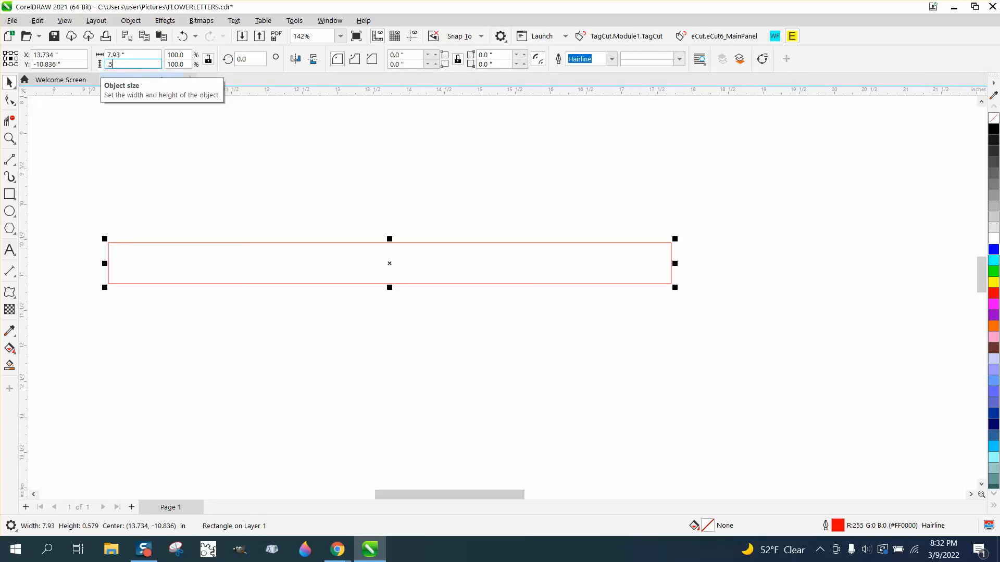
pyautogui.write('5')
pyautogui.press('Return')
pyautogui.click(286, 119)
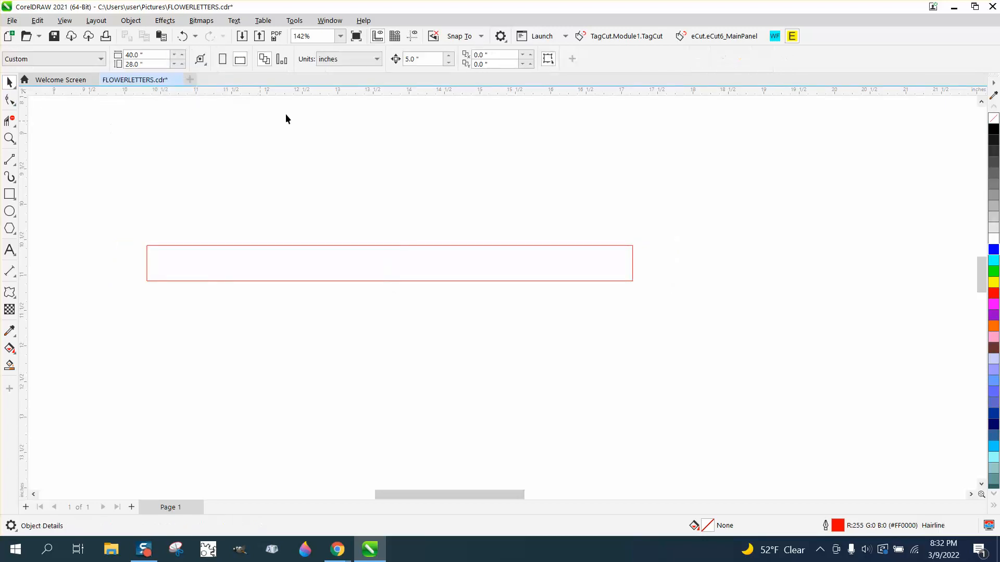
# - Set the nudge distance to 0.5 inch and duplicate the thin rectangle downward into a stack of ten touching stripes
pyautogui.click(423, 60)
pyautogui.write('.5')
pyautogui.click(434, 251)
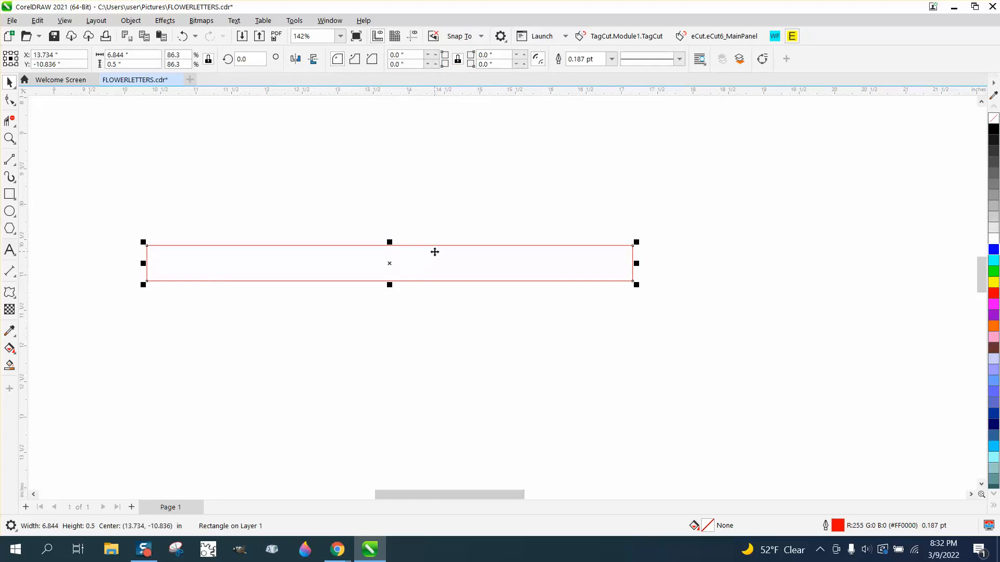
pyautogui.press('KP_Add')
pyautogui.press('Down')
pyautogui.press('KP_Add')
pyautogui.press('Down')
pyautogui.press('KP_Add')
pyautogui.press('Down')
pyautogui.press('KP_Add')
pyautogui.press('Down')
pyautogui.press('KP_Add')
pyautogui.press('Down')
pyautogui.press('KP_Add')
pyautogui.press('Down')
pyautogui.press('KP_Add')
pyautogui.press('Down')
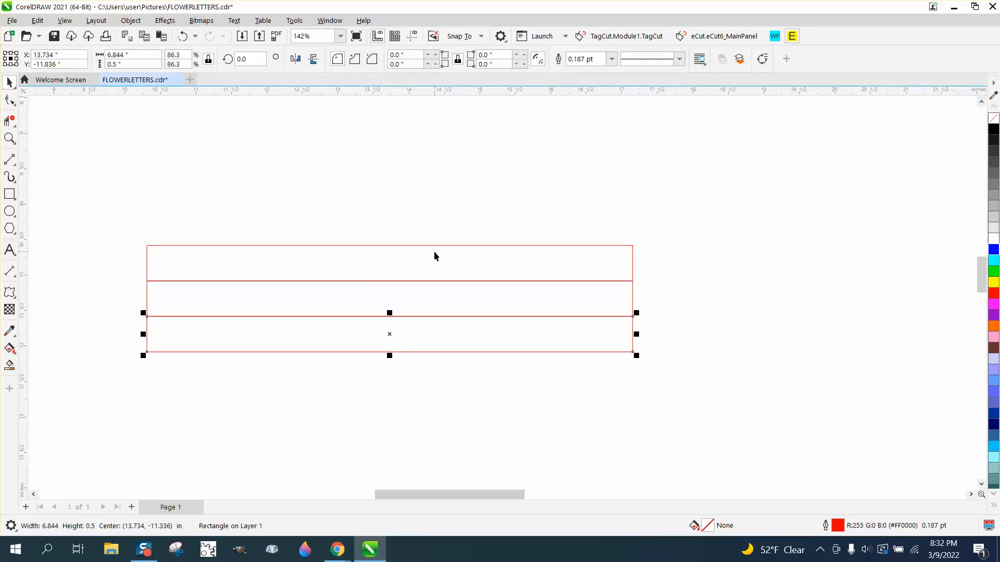
pyautogui.scroll(-3, 402, 241)
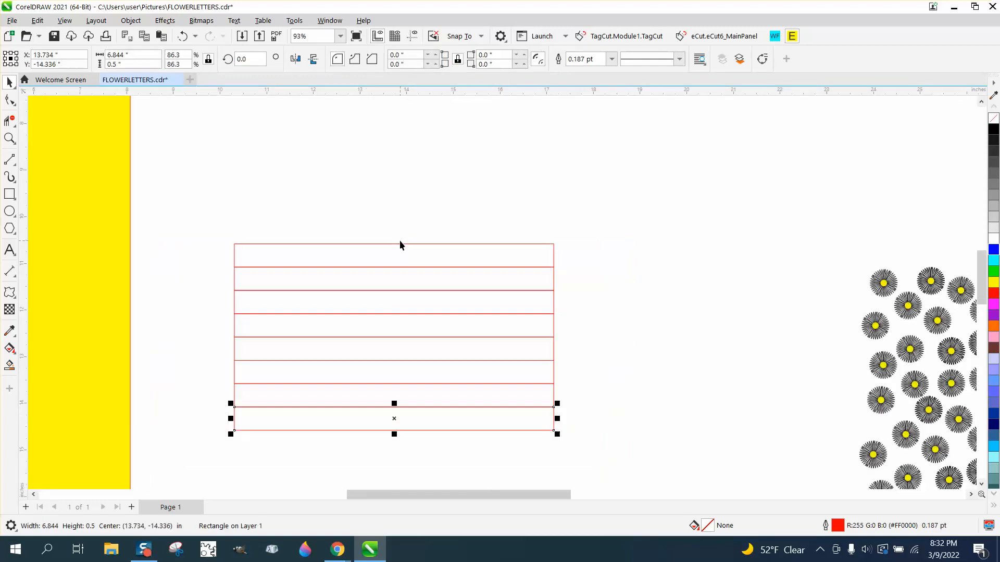
pyautogui.press('KP_Add')
pyautogui.press('Down')
pyautogui.press('KP_Add')
pyautogui.press('Down')
pyautogui.scroll(-1, 399, 240)
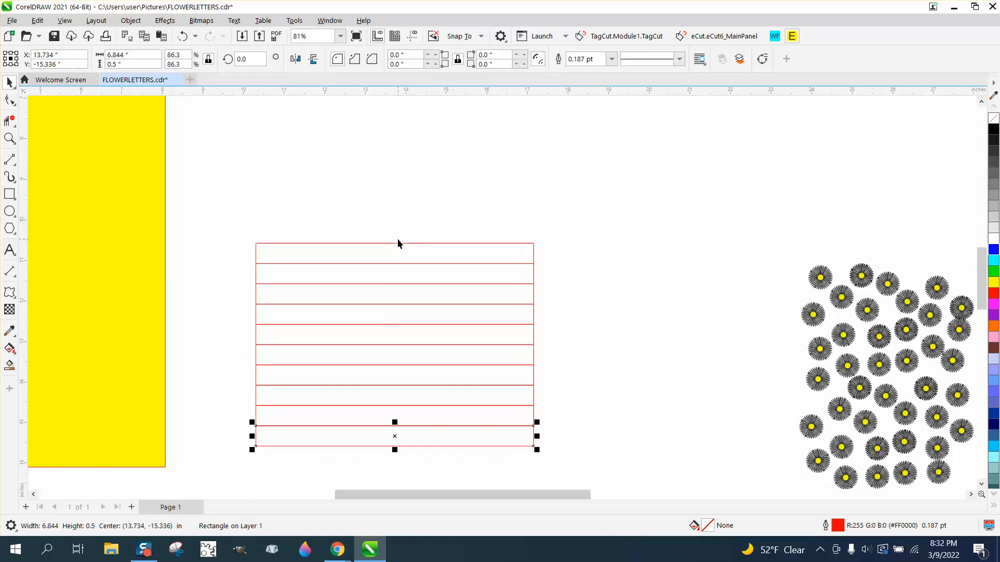
pyautogui.scroll(-1, 250, 256)
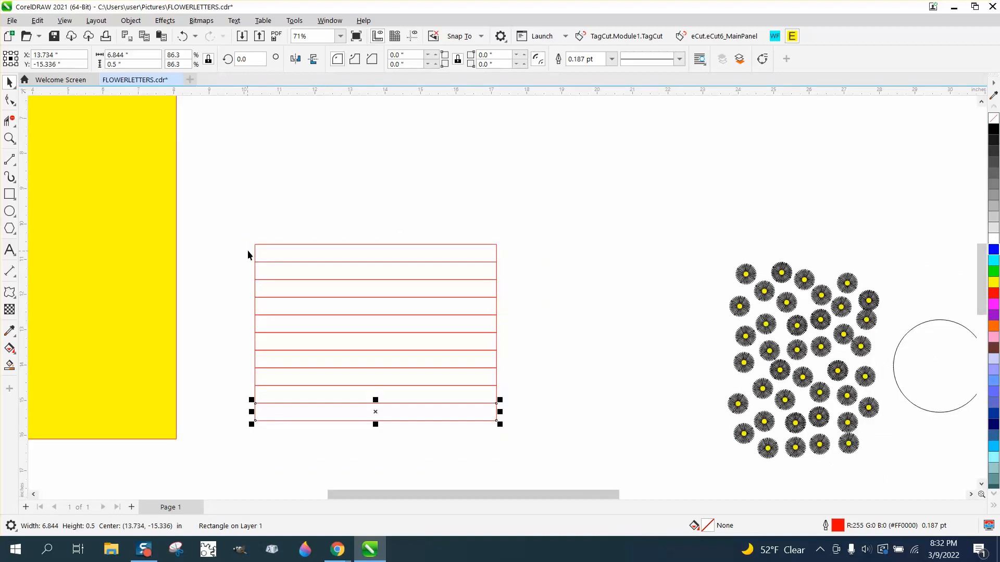
# - Set the nudge distance to 7 inches and move the ten stacked stripes onto the lower right part of the yellow rectangle
pyautogui.moveTo(245, 232); pyautogui.dragTo(564, 440)
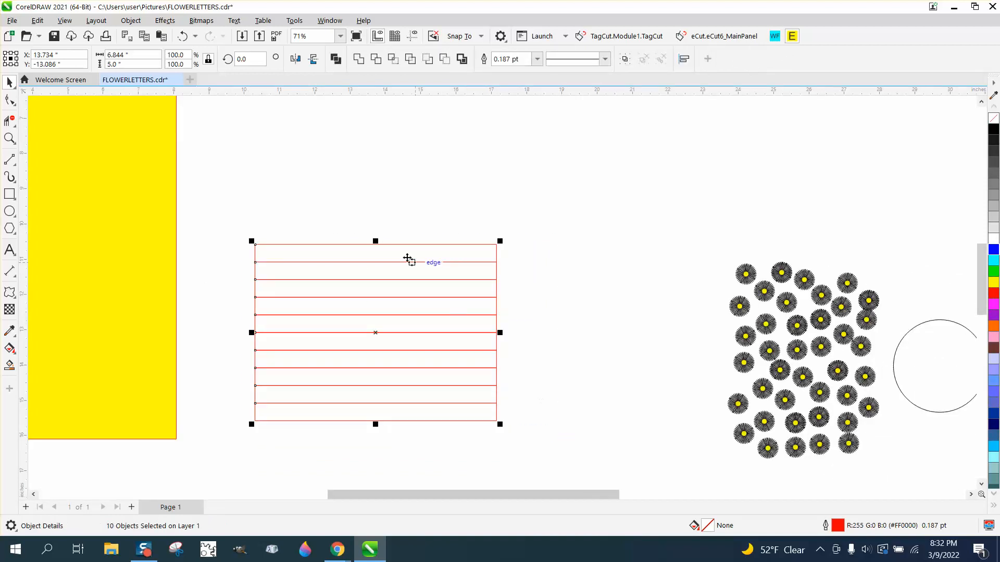
pyautogui.click(379, 205)
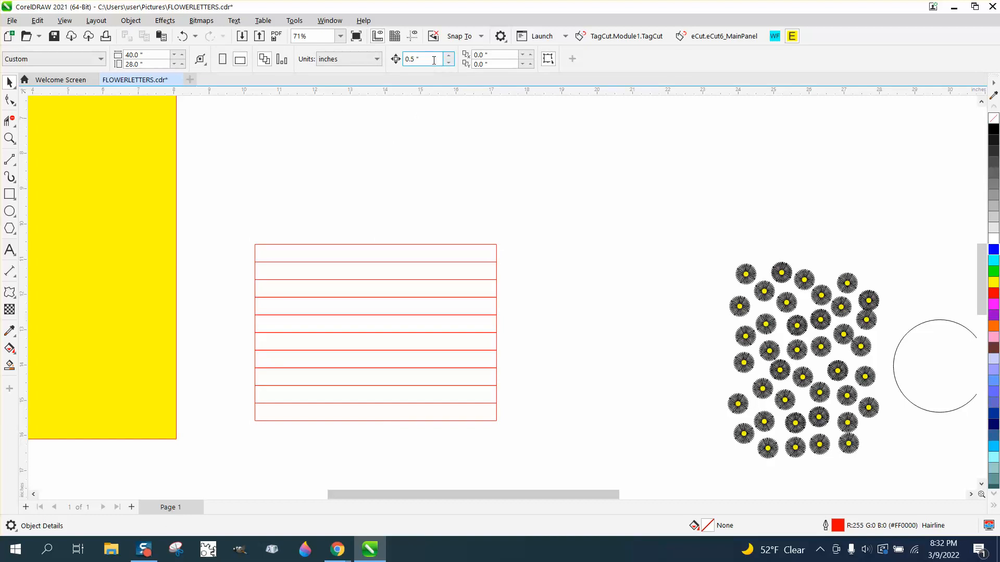
pyautogui.write('7')
pyautogui.moveTo(228, 223); pyautogui.dragTo(562, 431)
pyautogui.scroll(-2, 562, 431)
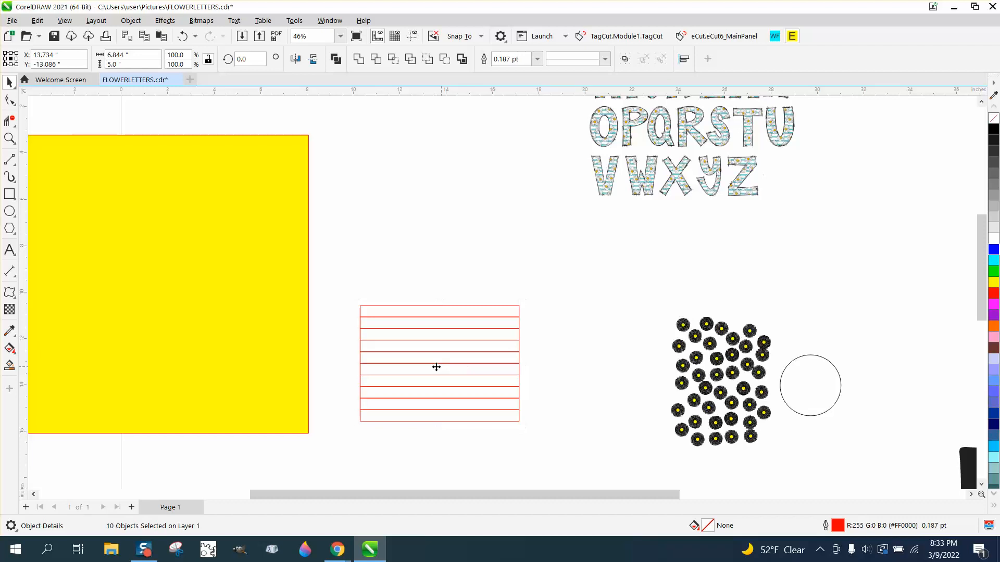
pyautogui.moveTo(436, 367); pyautogui.dragTo(200, 331)
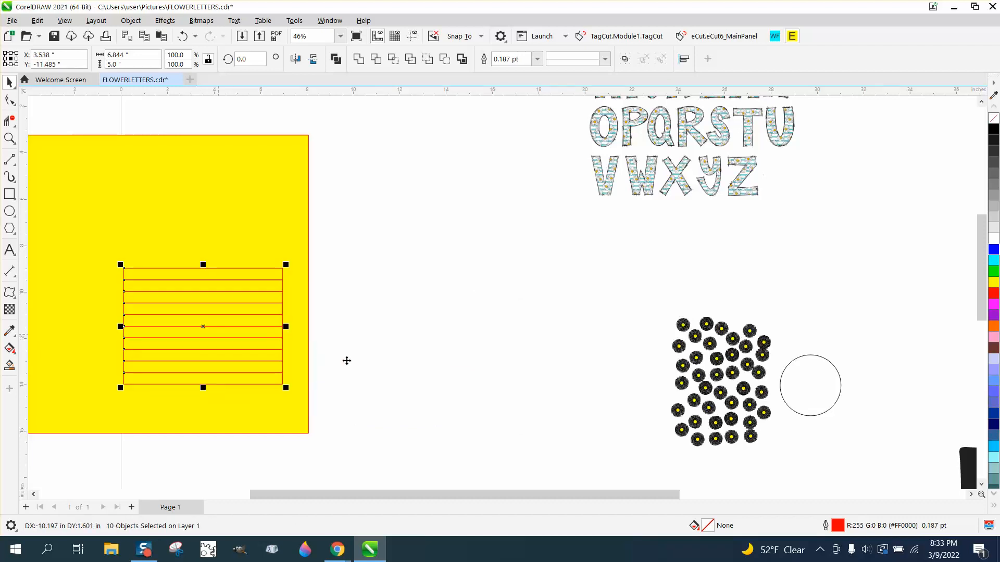
# - Smart Fill the bottom stripe with cyan and no outline, then move the filled copy 7 inches right of the stack
pyautogui.click(9, 139)
pyautogui.click(225, 355)
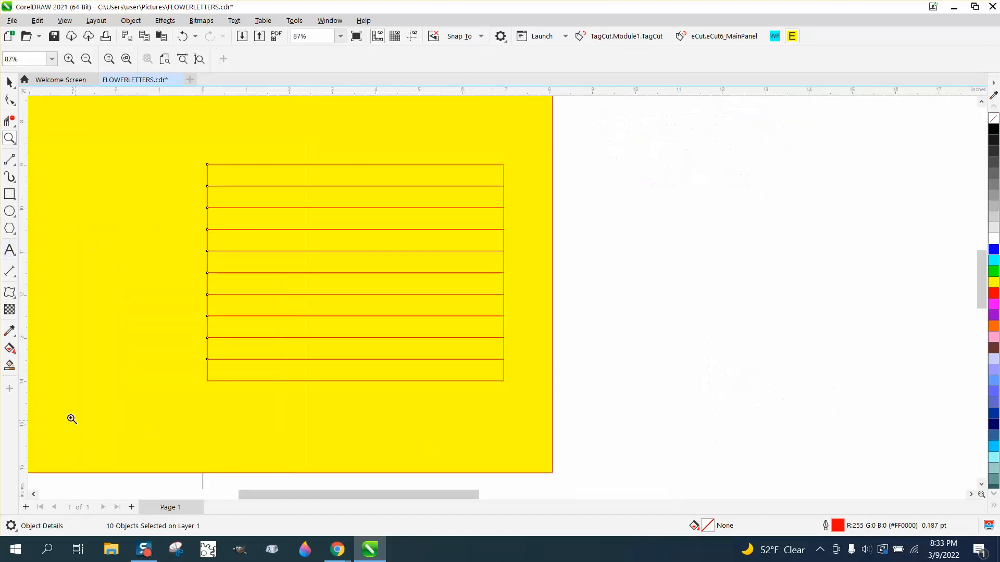
pyautogui.click(10, 365)
pyautogui.click(140, 59)
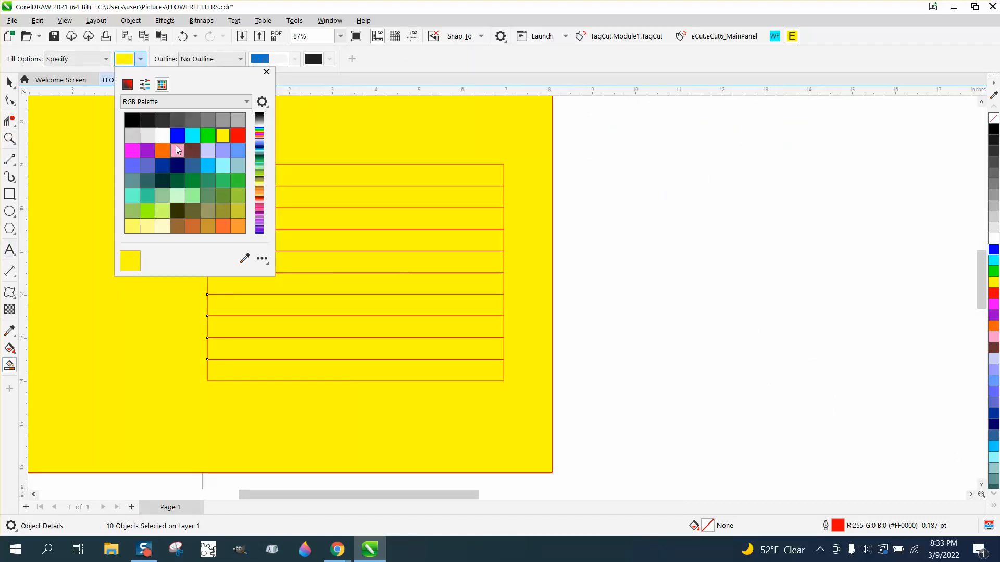
pyautogui.click(195, 138)
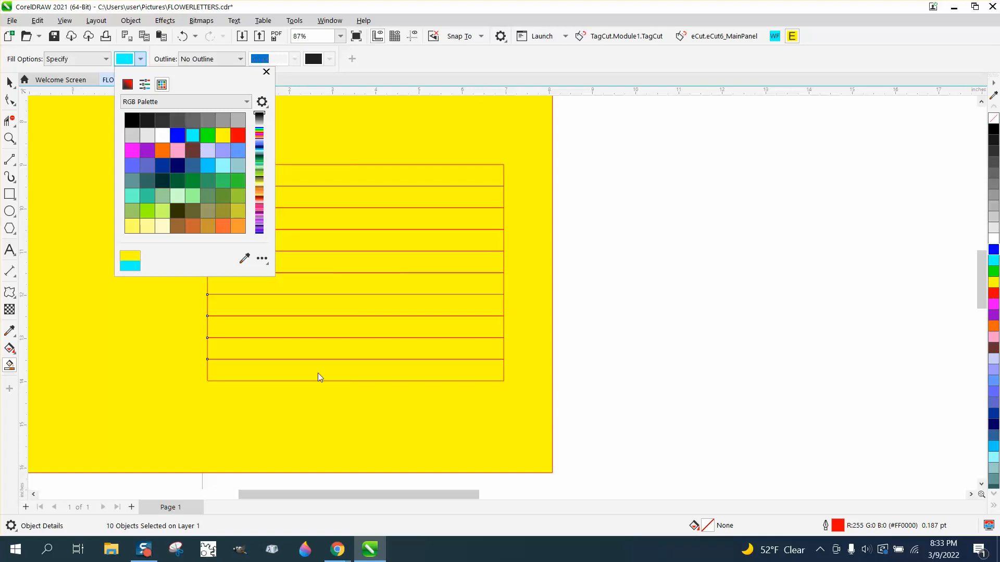
pyautogui.click(358, 371)
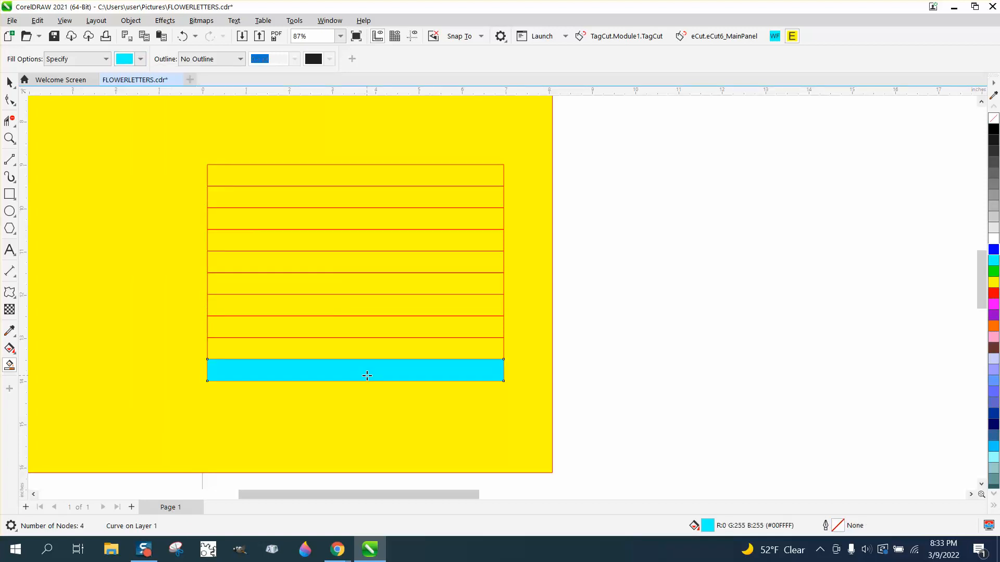
pyautogui.press('Right')
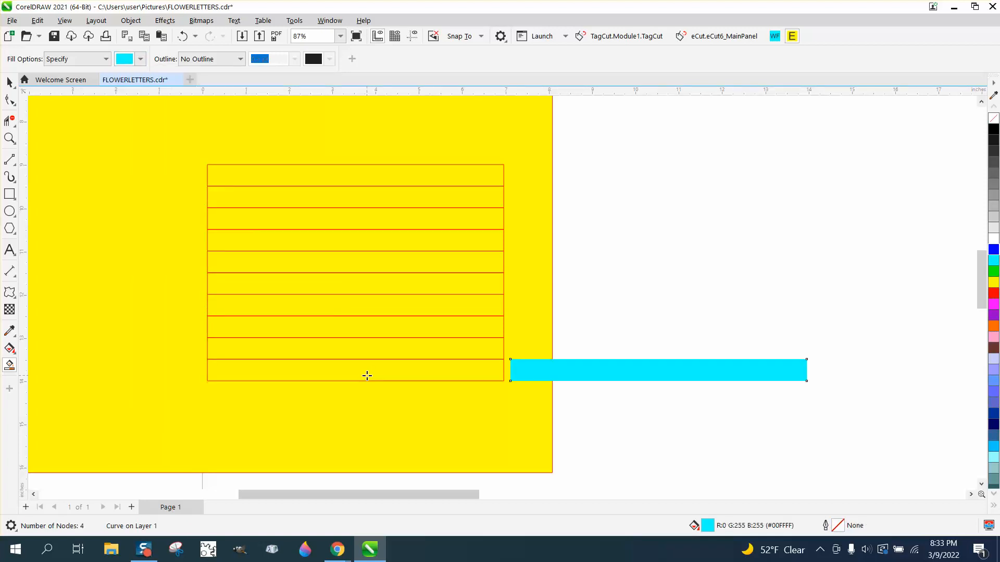
# - Smart Fill every second stripe above the bottom one with cyan, moving each of the four filled copies 7 inches right
pyautogui.click(400, 332)
pyautogui.press('Right')
pyautogui.click(406, 286)
pyautogui.press('Right')
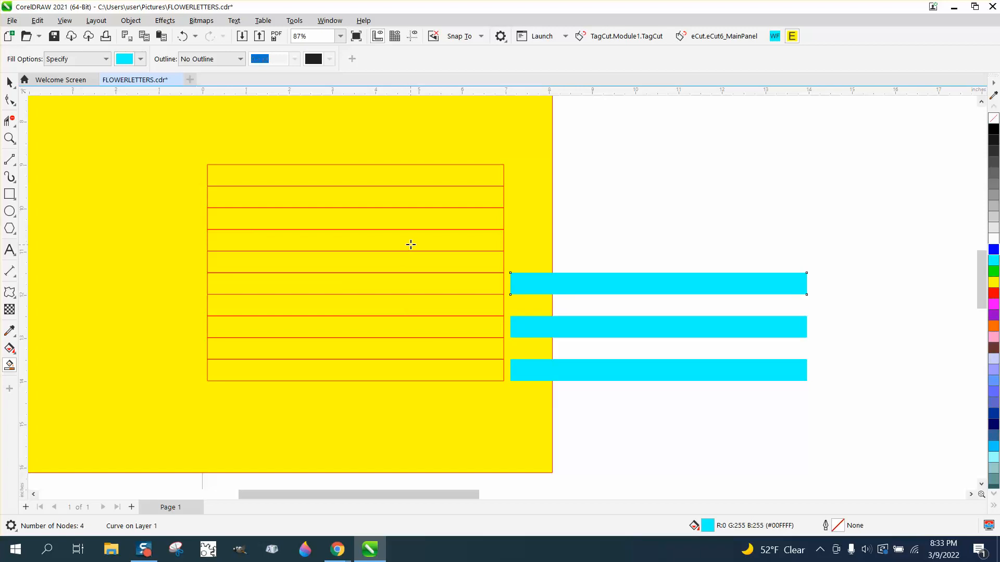
pyautogui.click(411, 245)
pyautogui.press('Right')
pyautogui.click(415, 200)
pyautogui.press('Right')
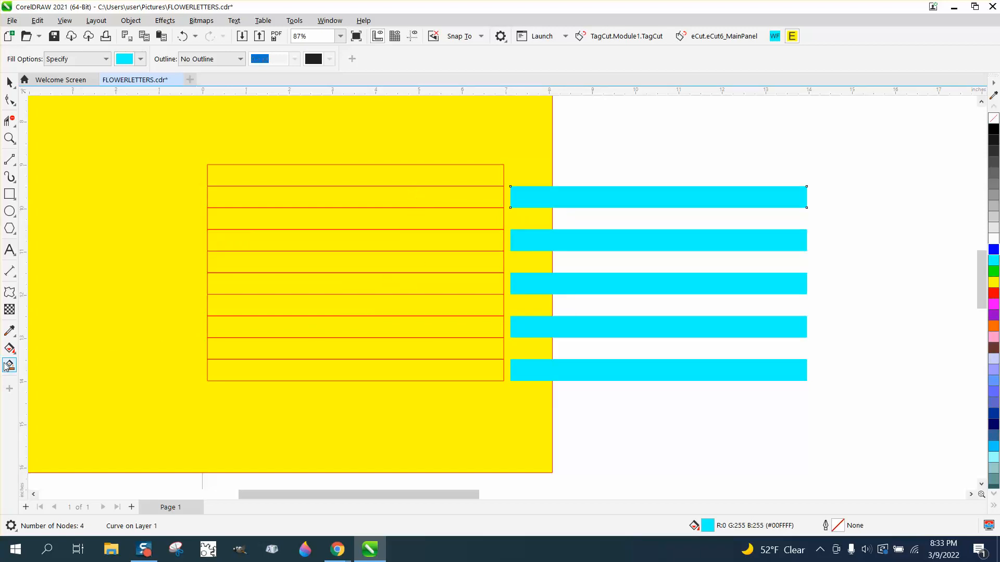
# - Smart Fill the five remaining alternate stripes with white and move each copy 7 inches right, between and above the cyan stripes
pyautogui.click(140, 59)
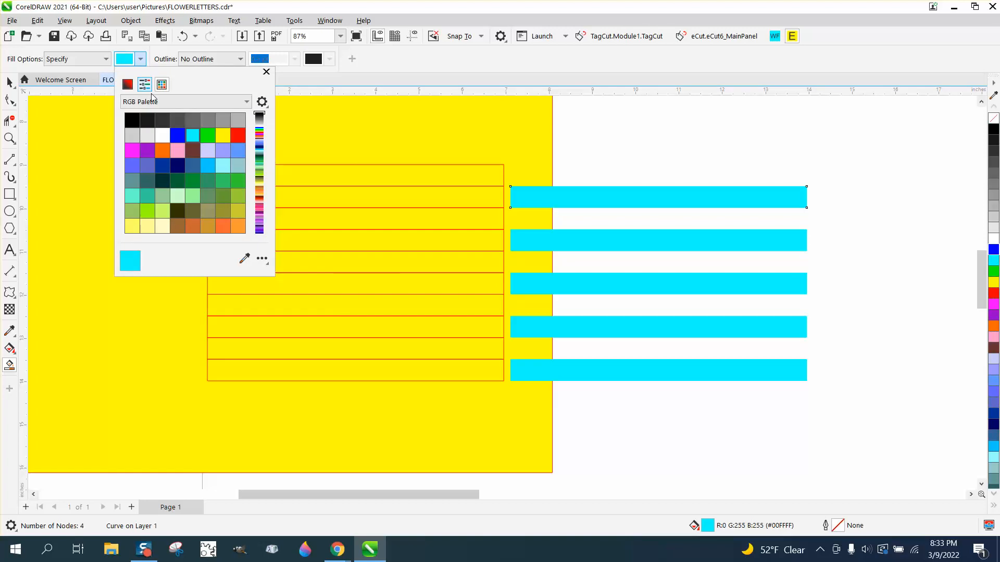
pyautogui.click(384, 357)
pyautogui.click(401, 341)
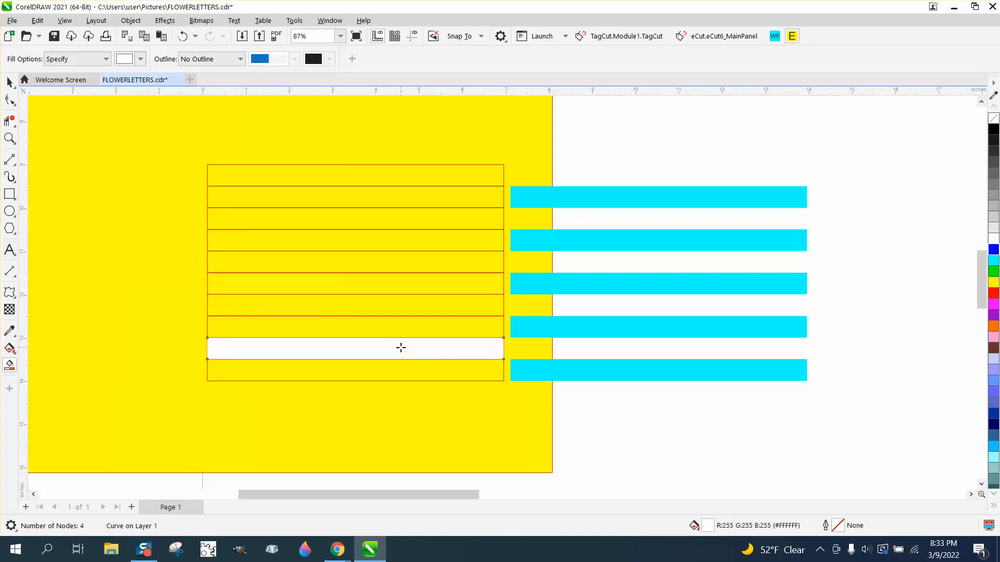
pyautogui.click(410, 308)
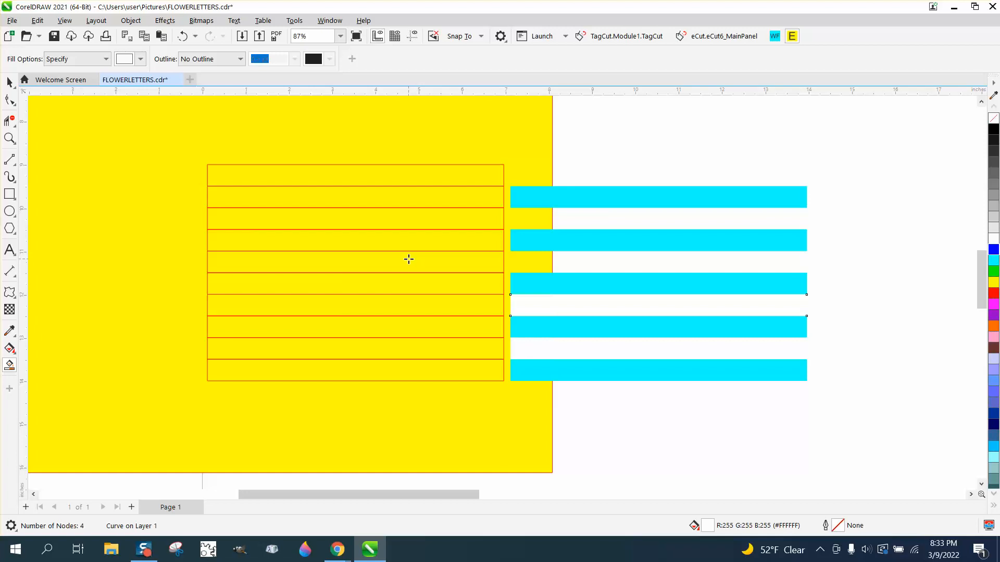
pyautogui.click(409, 260)
pyautogui.click(415, 224)
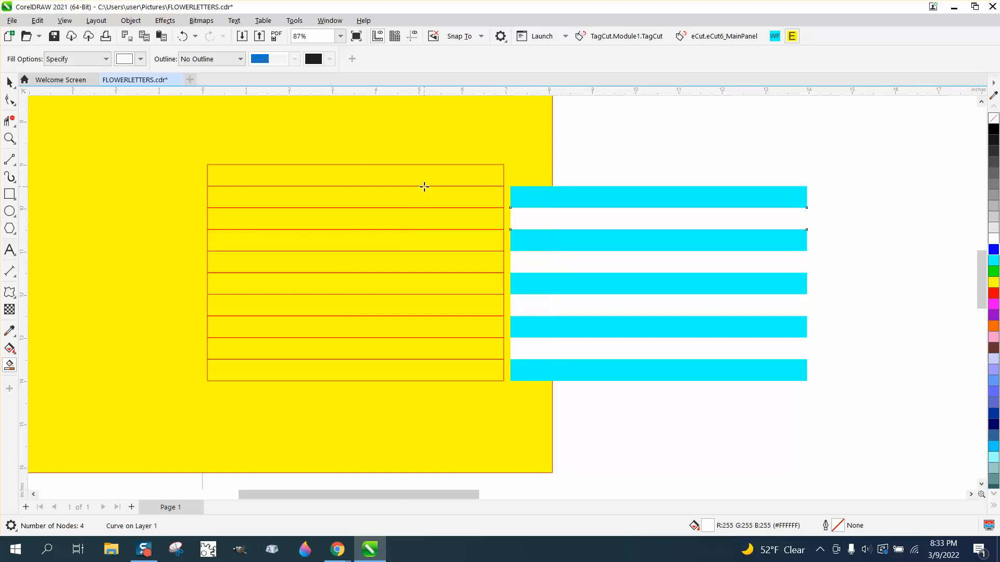
pyautogui.click(424, 187)
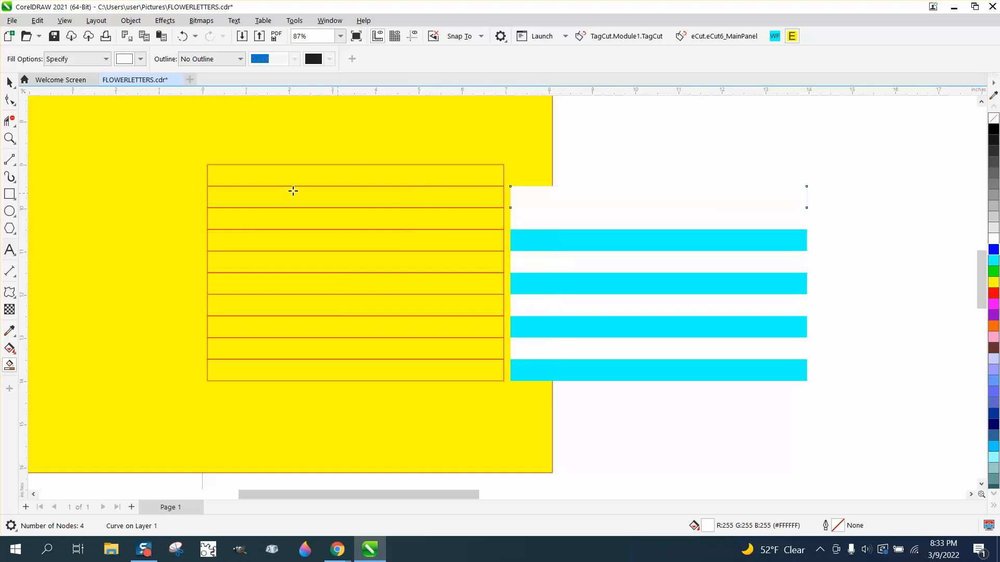
pyautogui.click(183, 35)
pyautogui.click(456, 175)
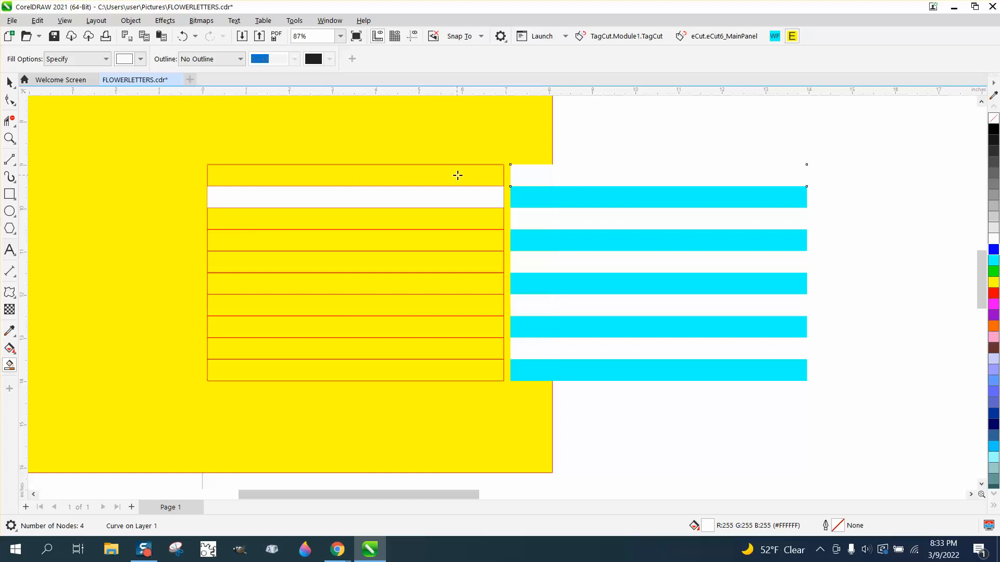
# - Delete the yellow background rectangle and the original stack of red-outlined stripes
pyautogui.click(10, 83)
pyautogui.moveTo(169, 146); pyautogui.dragTo(123, 239)
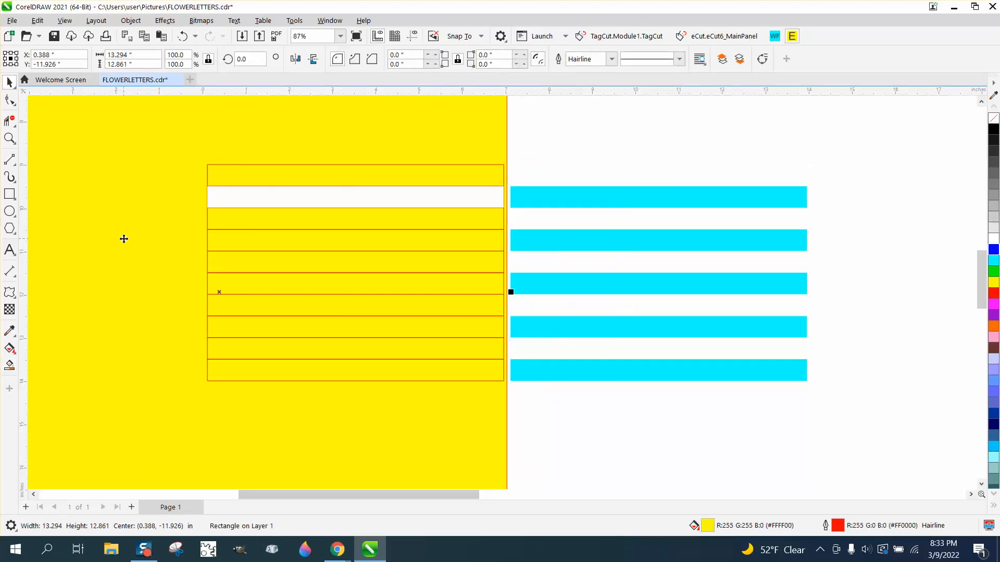
pyautogui.press('Delete')
pyautogui.moveTo(452, 374); pyautogui.dragTo(521, 407)
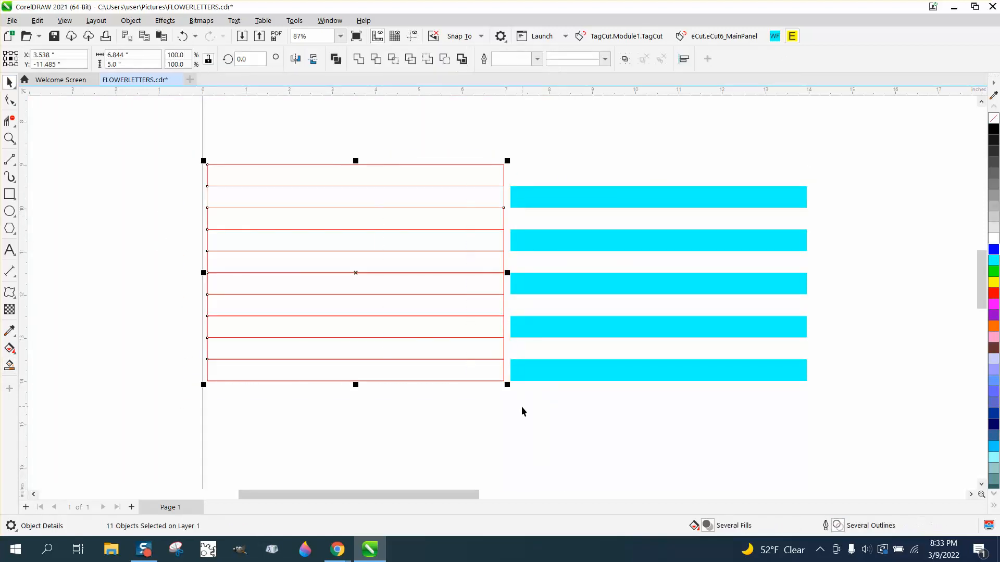
pyautogui.press('Delete')
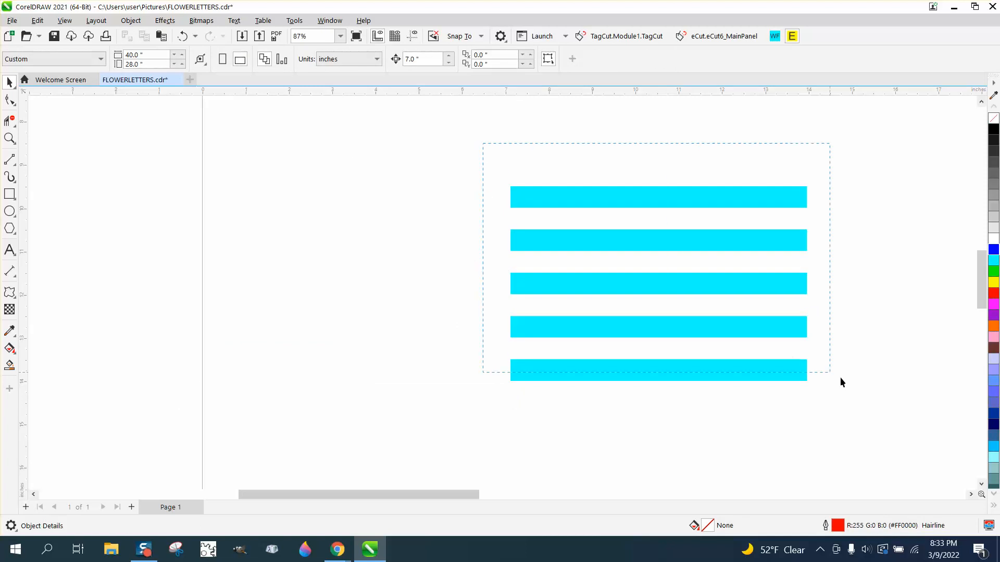
# - Squash the ten cyan and white stripes to a height of 2.75 inches and place a duplicate set directly above them
pyautogui.moveTo(841, 378); pyautogui.dragTo(874, 407)
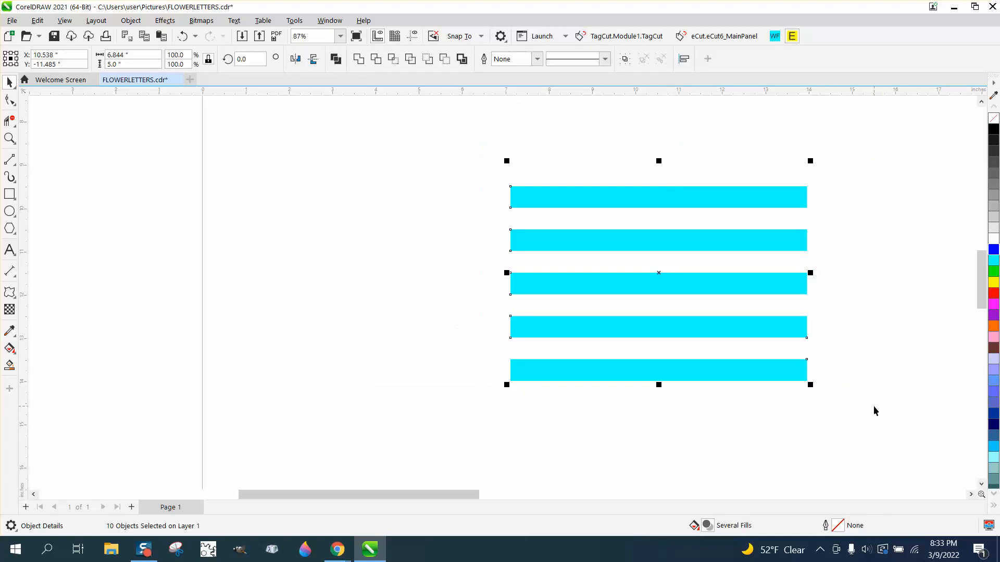
pyautogui.scroll(-4, 674, 414)
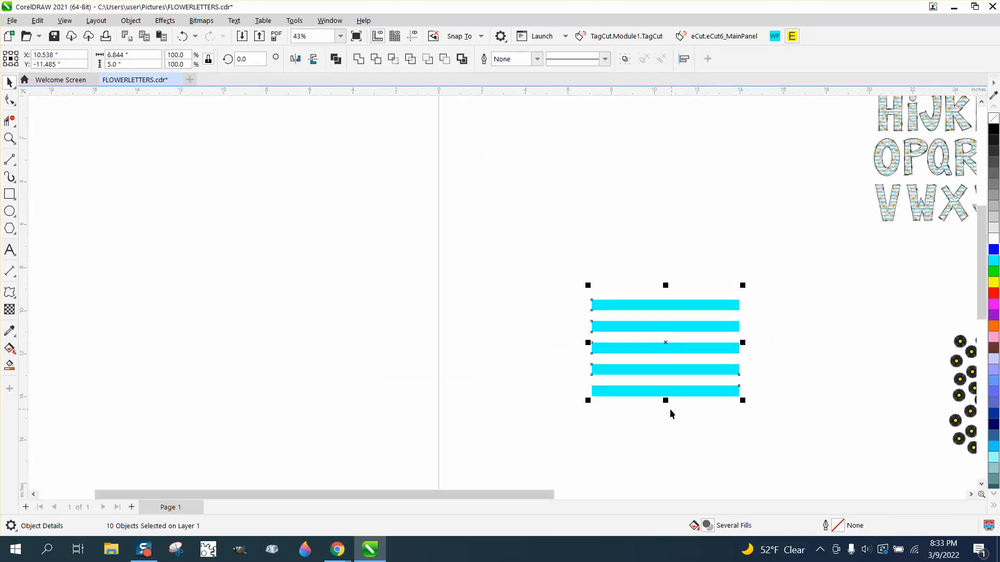
pyautogui.moveTo(665, 400); pyautogui.dragTo(665, 353)
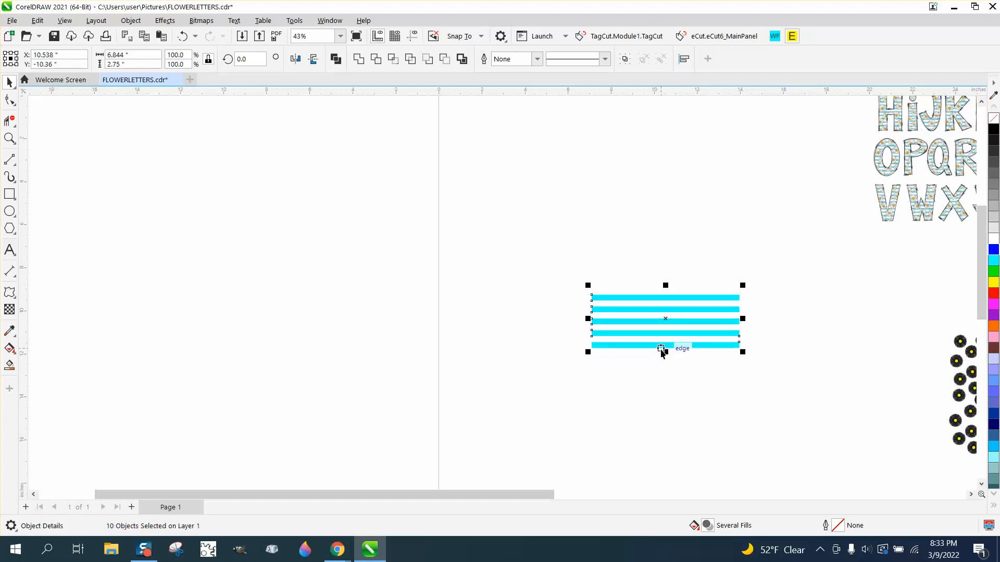
pyautogui.moveTo(663, 350); pyautogui.dragTo(665, 290)
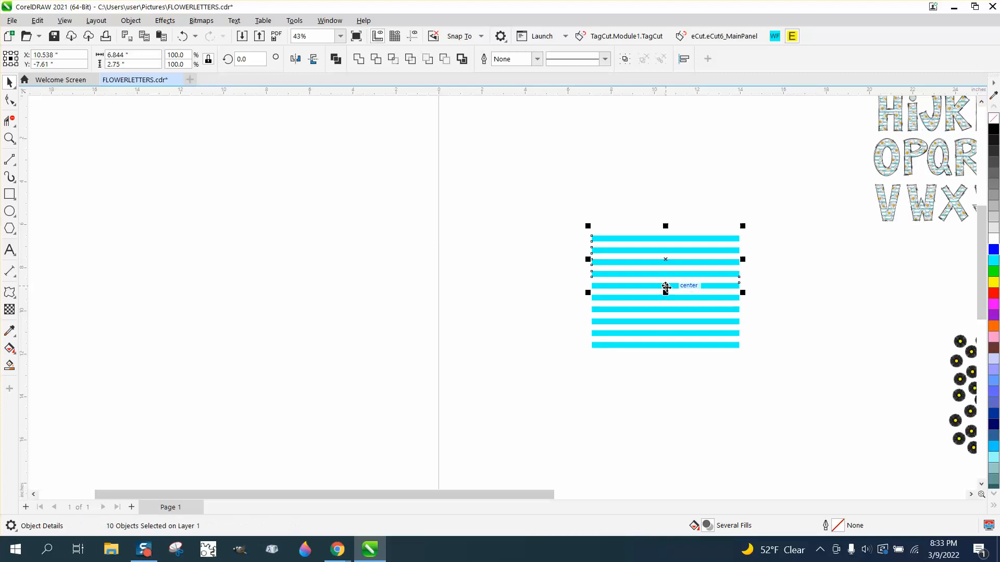
# - Group all twenty cyan and white stripes into one object
pyautogui.click(606, 367)
pyautogui.moveTo(564, 218); pyautogui.dragTo(797, 374)
pyautogui.click(140, 23)
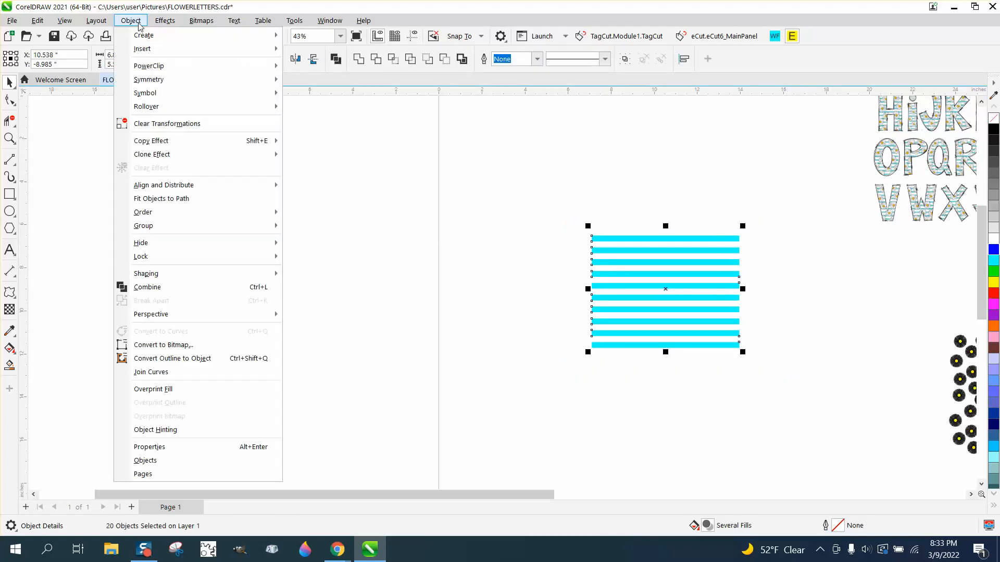
pyautogui.moveTo(163, 225)
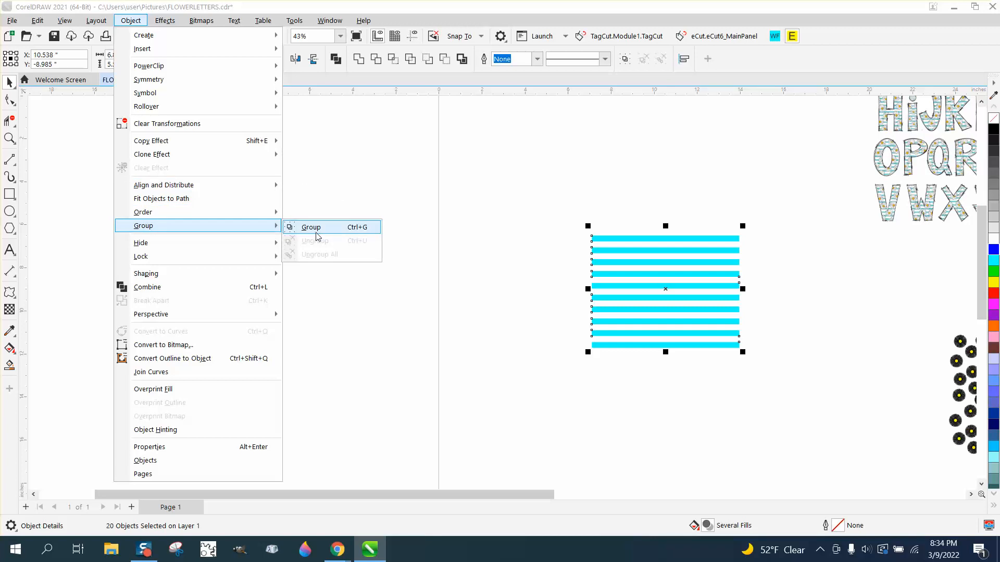
pyautogui.click(314, 229)
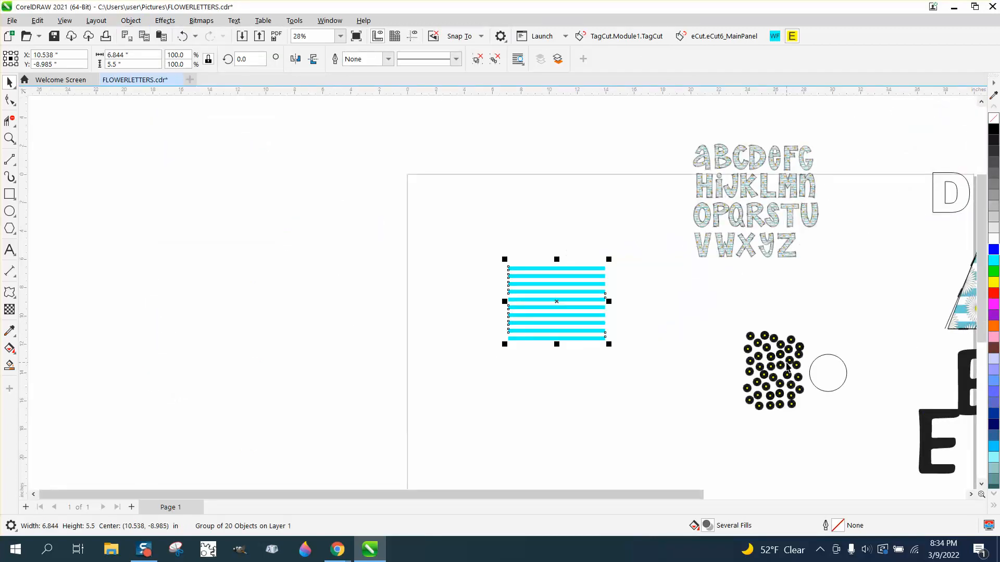
# - Move the daisy group onto the middle of the striped background and bring it in front of the stripes
pyautogui.moveTo(784, 370); pyautogui.dragTo(560, 301)
pyautogui.click(9, 138)
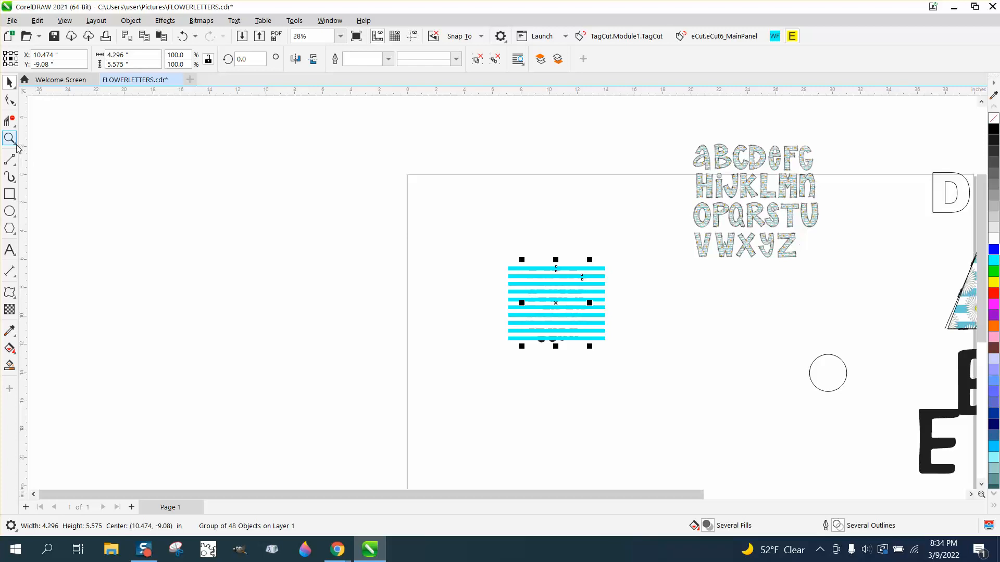
pyautogui.moveTo(636, 339); pyautogui.dragTo(669, 357)
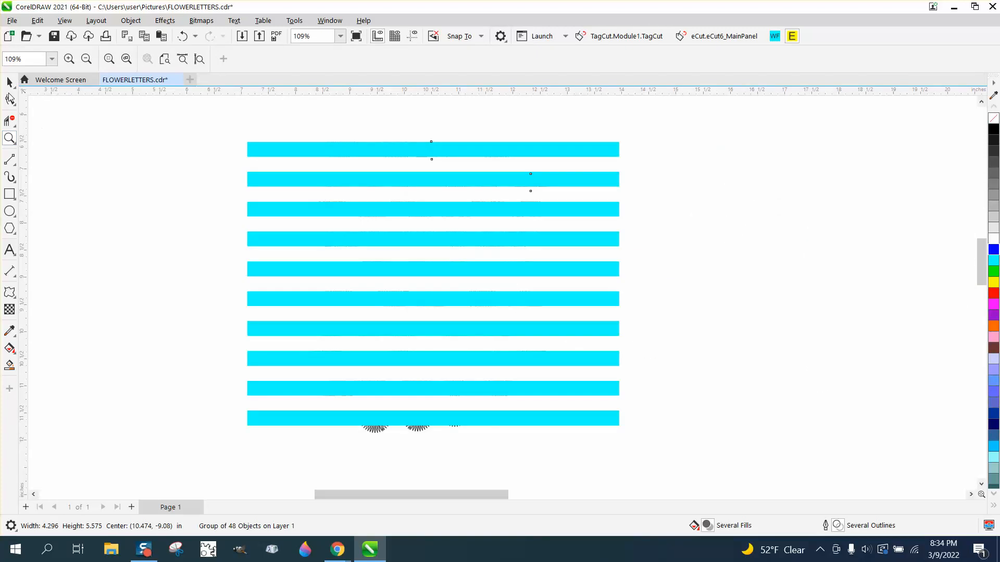
pyautogui.click(8, 82)
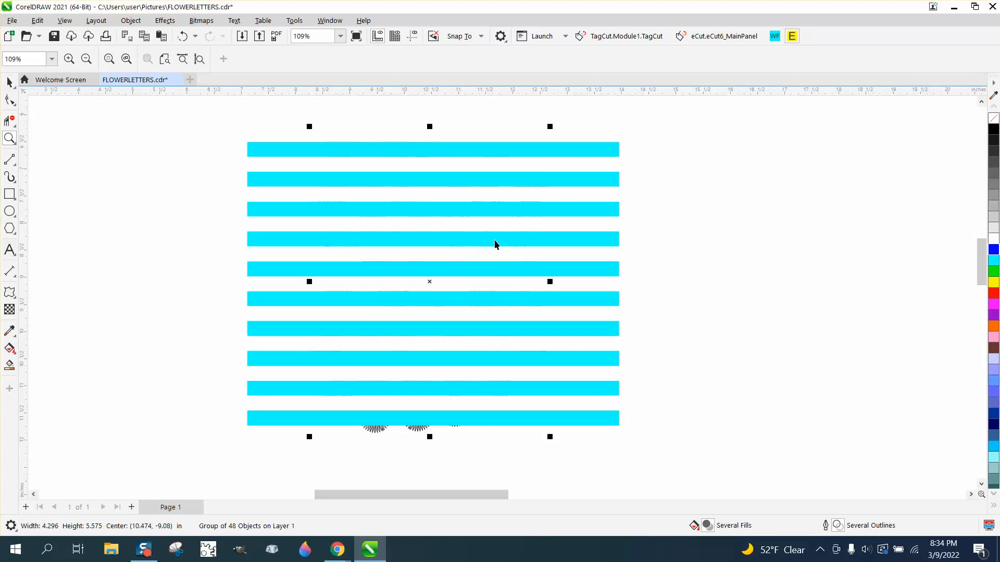
pyautogui.click(138, 22)
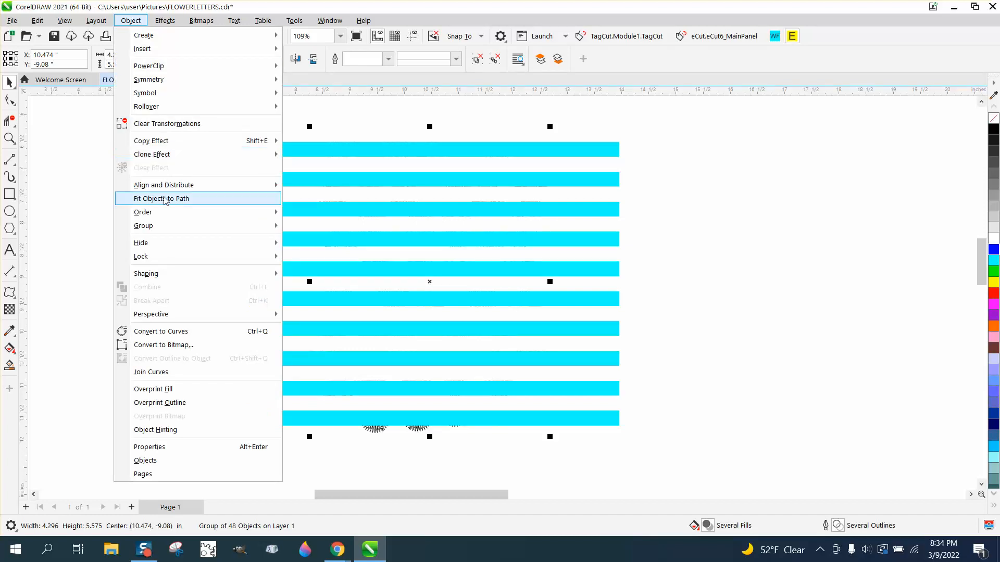
pyautogui.moveTo(166, 215)
pyautogui.click(307, 212)
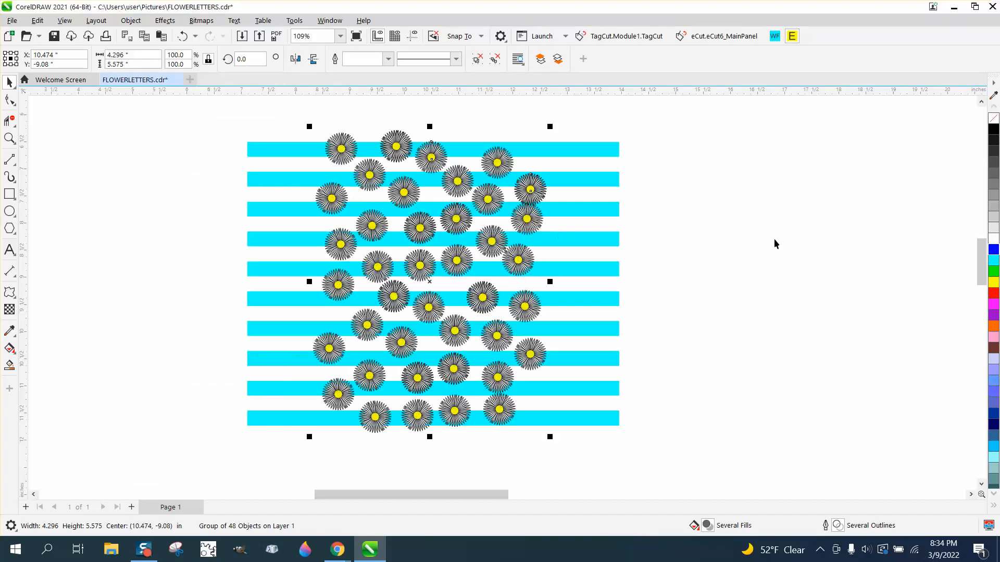
# - Narrow the stripe group to about 4.62 inches wide around the daisies and shift it about 0.27 inch down
pyautogui.scroll(-2, 610, 276)
pyautogui.click(617, 273)
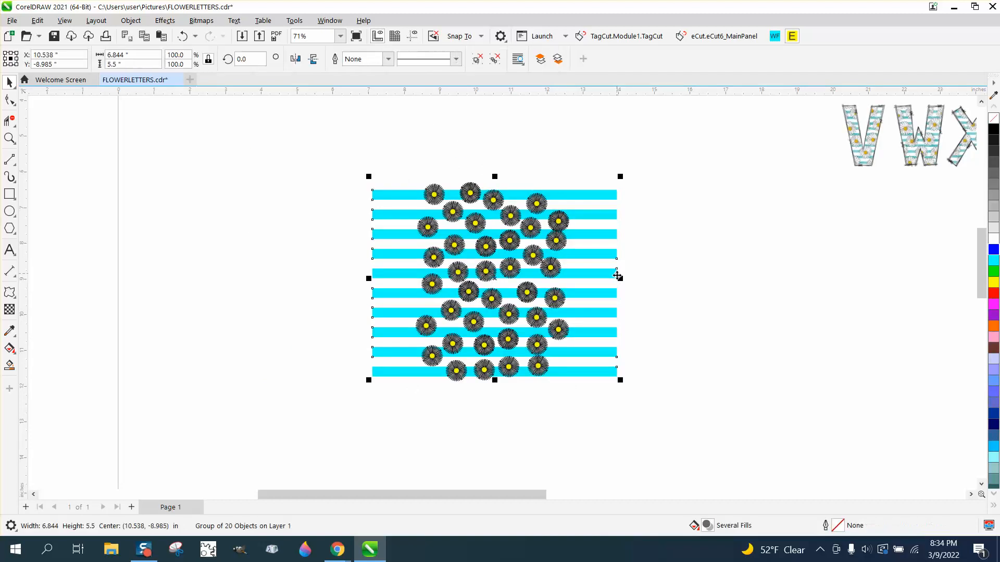
pyautogui.moveTo(623, 278); pyautogui.dragTo(521, 278)
pyautogui.moveTo(488, 280); pyautogui.dragTo(504, 279)
pyautogui.moveTo(426, 280); pyautogui.dragTo(406, 280)
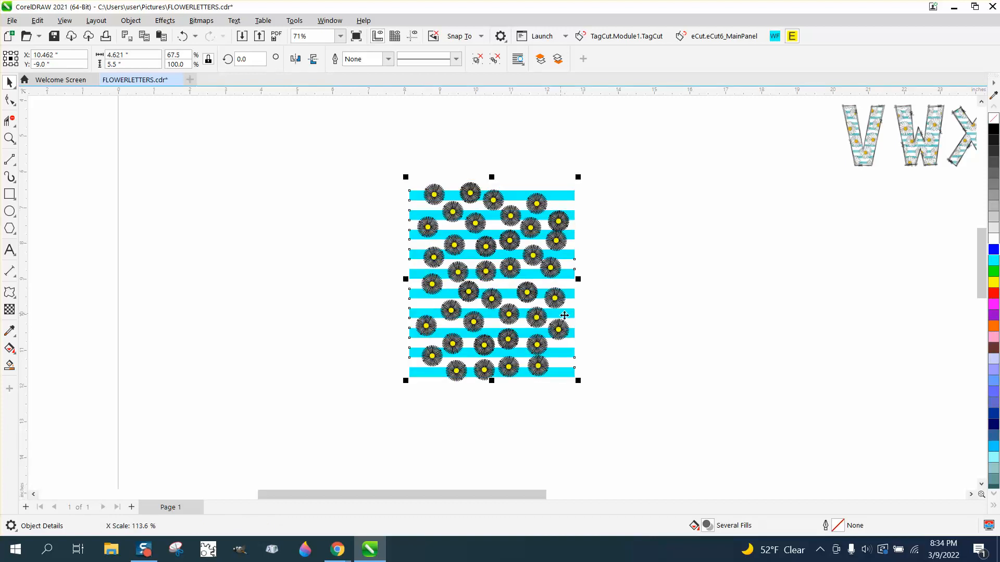
pyautogui.click(488, 393)
pyautogui.moveTo(496, 378); pyautogui.dragTo(495, 388)
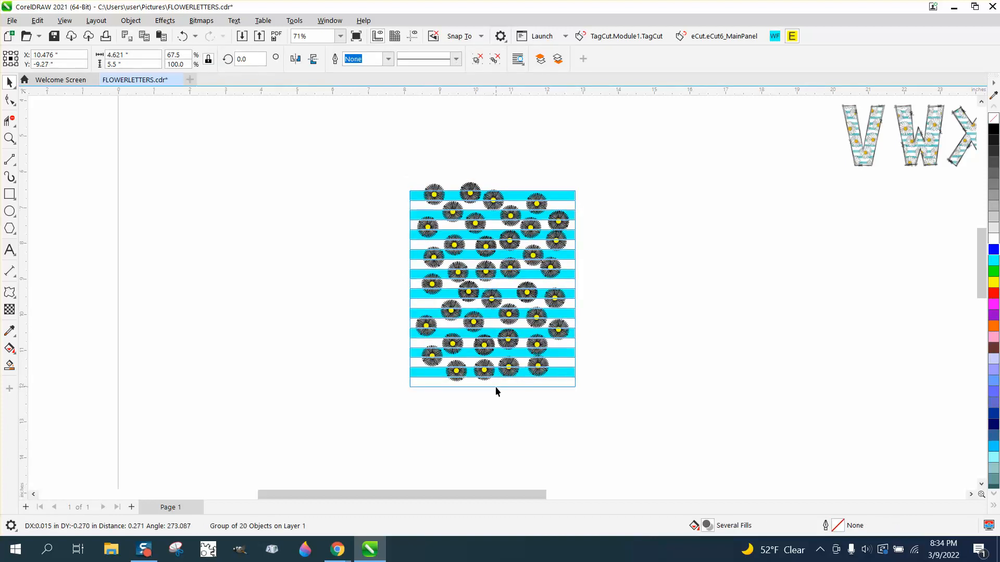
# - Group the daisies and the striped background together as one pattern
pyautogui.moveTo(378, 160); pyautogui.dragTo(404, 211)
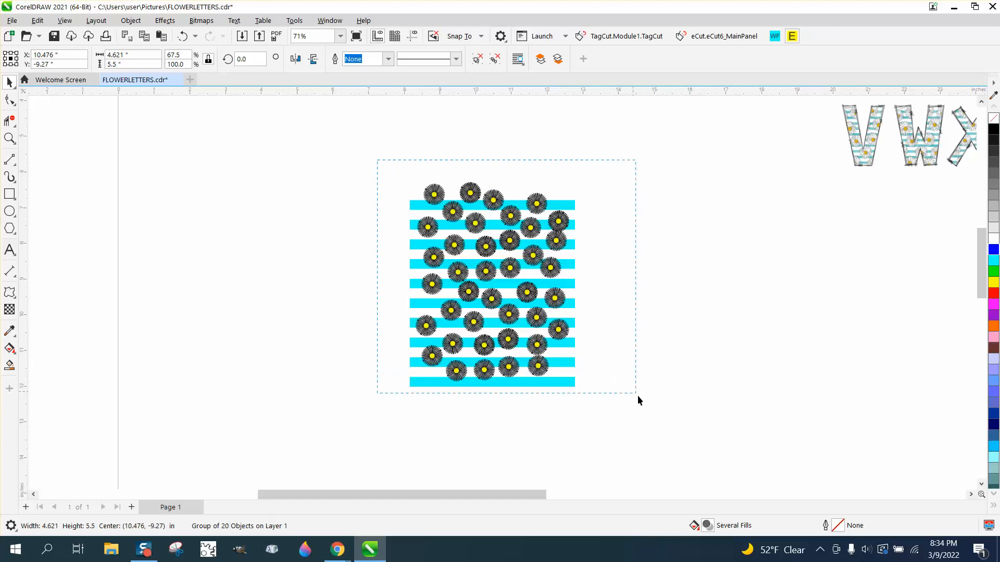
pyautogui.moveTo(638, 396); pyautogui.dragTo(649, 412)
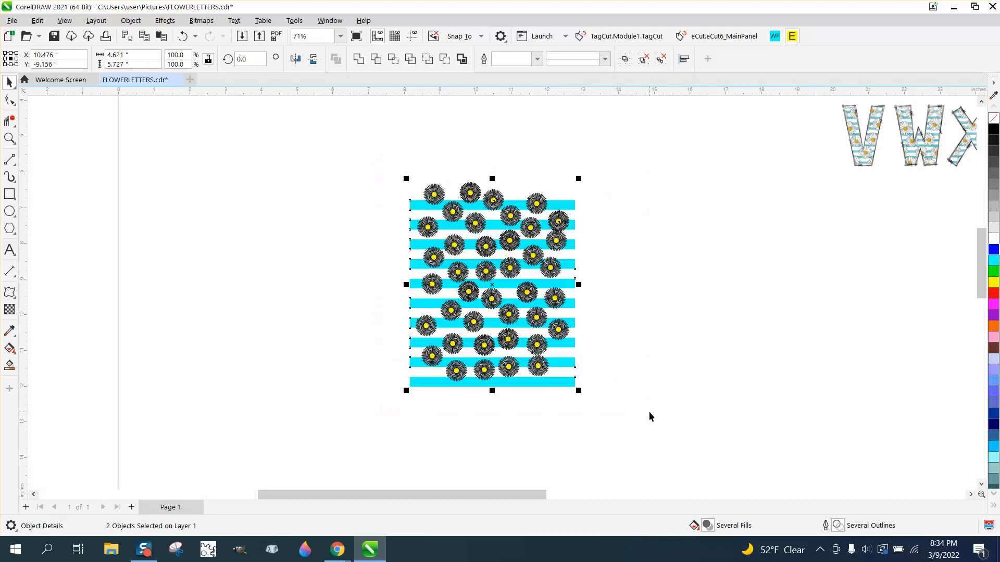
pyautogui.hotkey('ctrl', 'g')
pyautogui.scroll(-4, 649, 412)
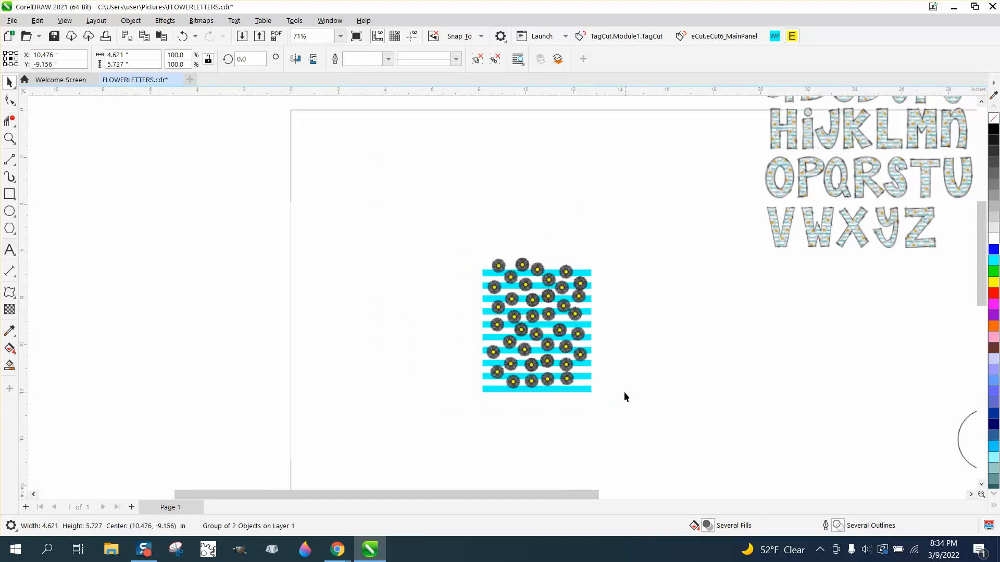
pyautogui.scroll(-3, 622, 396)
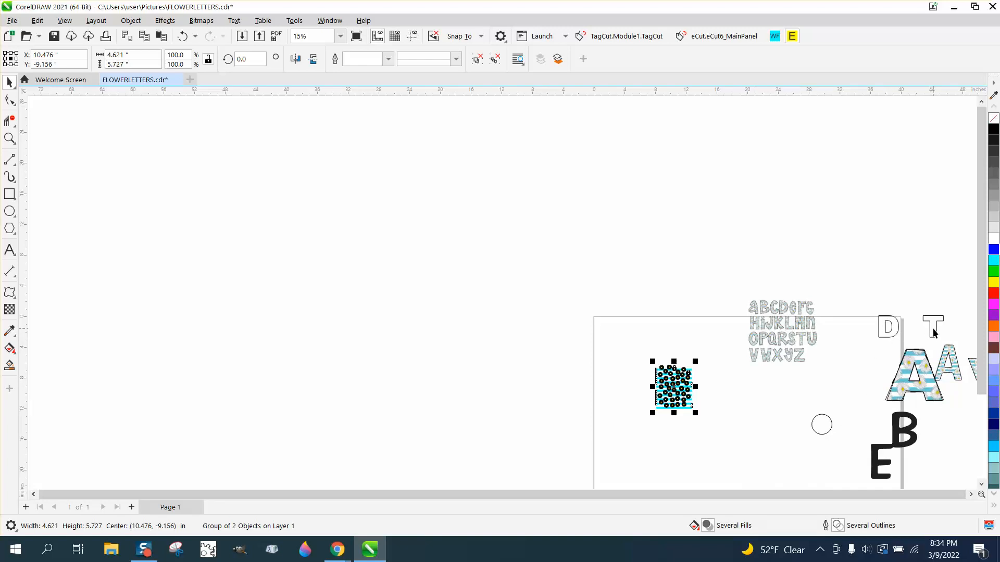
# - Move the outlined letter T close beside the daisy and stripe pattern
pyautogui.moveTo(934, 333); pyautogui.dragTo(708, 396)
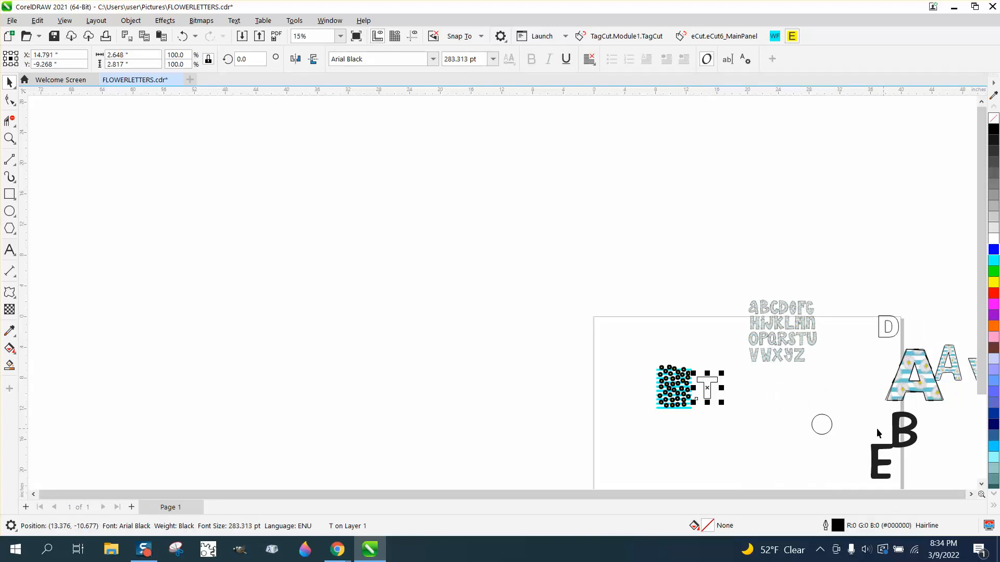
pyautogui.click(11, 141)
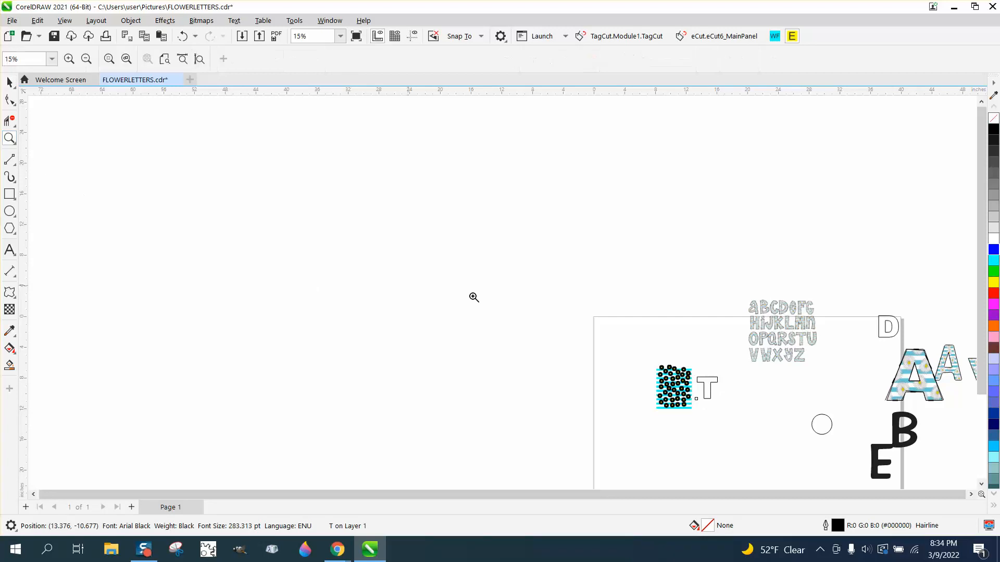
pyautogui.moveTo(620, 353); pyautogui.dragTo(737, 424)
pyautogui.press('F10')
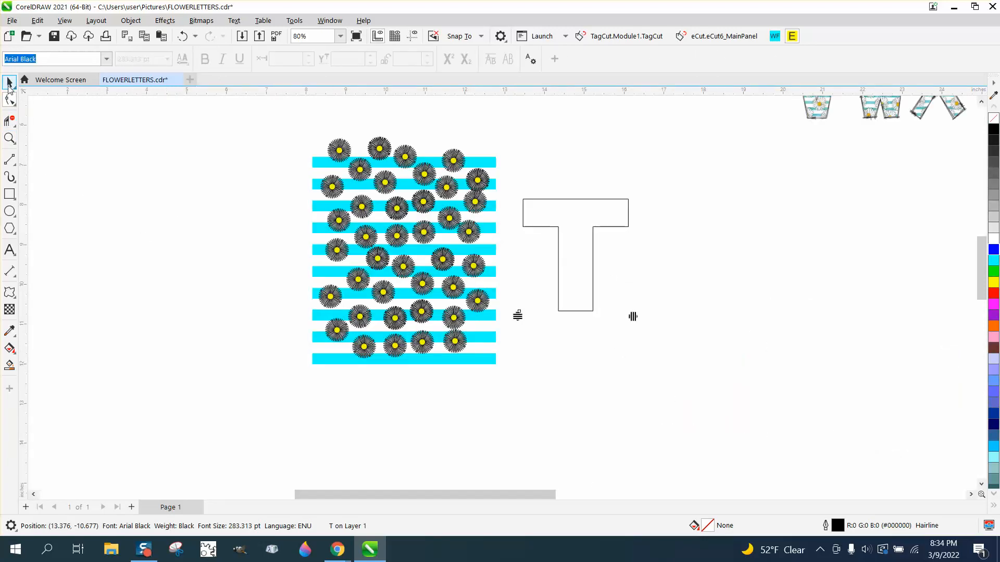
pyautogui.click(10, 82)
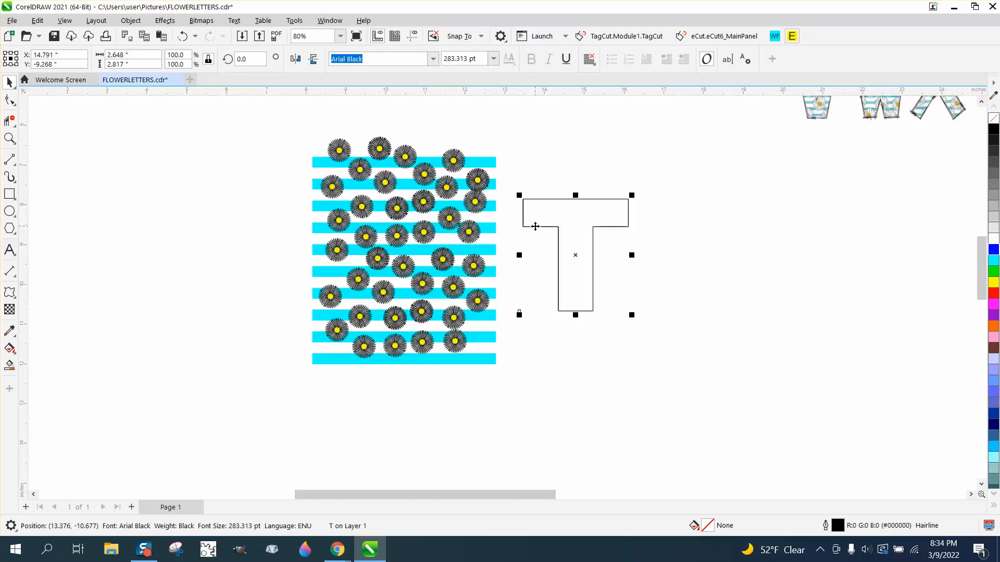
# - Duplicate the outlined T beside itself and change the copy's text to a capital A
pyautogui.moveTo(580, 257); pyautogui.dragTo(702, 254)
pyautogui.click(743, 61)
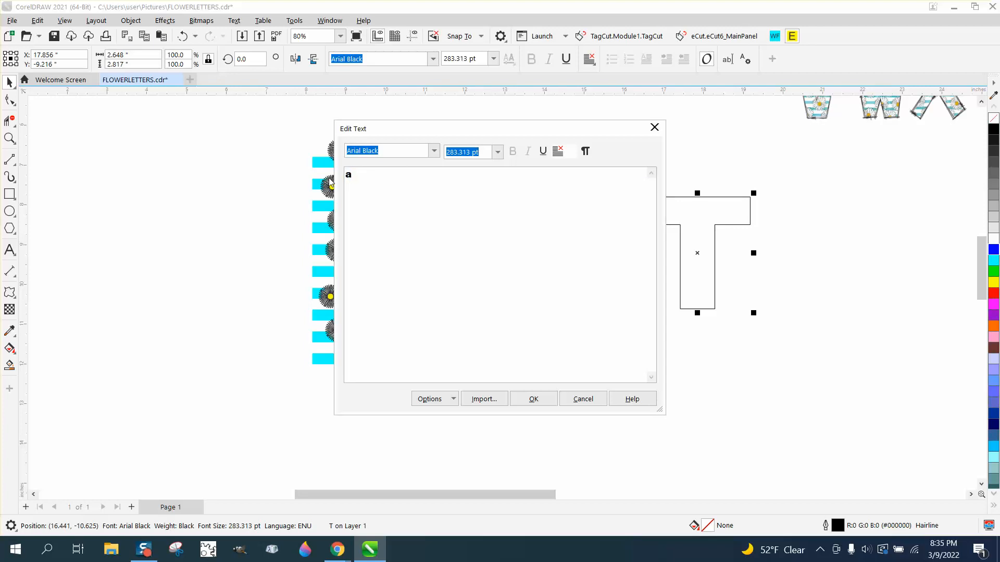
pyautogui.write('A')
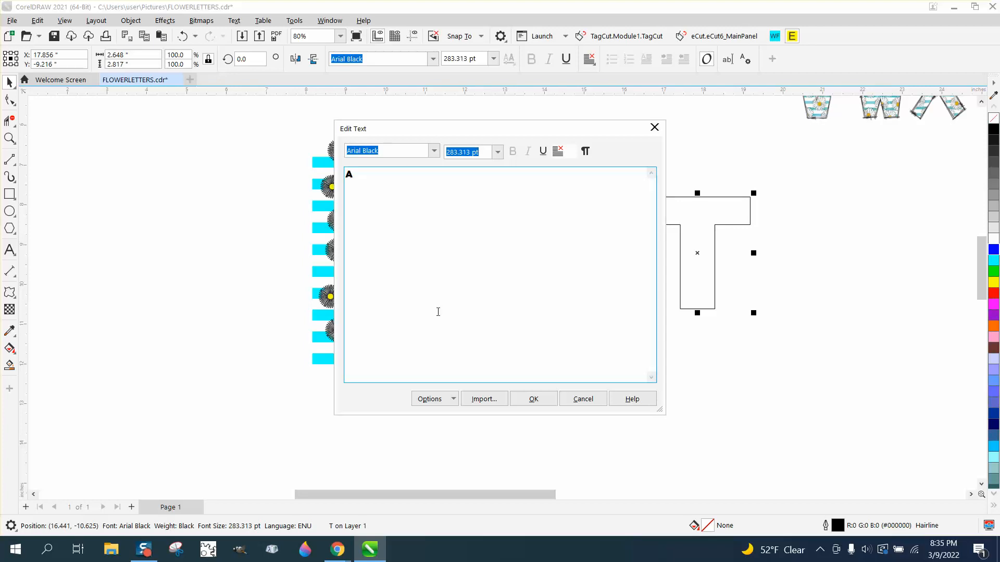
pyautogui.click(531, 398)
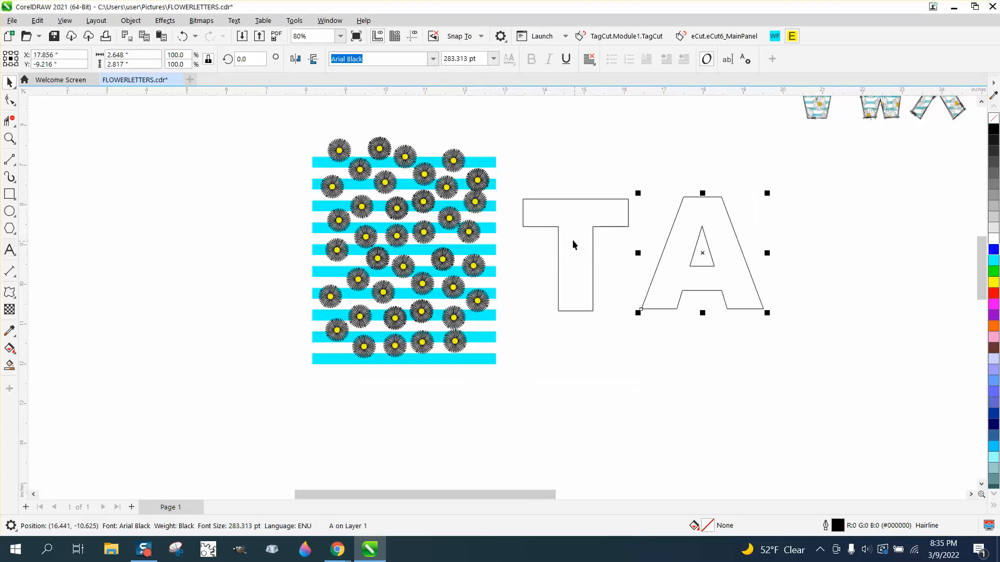
# - Enlarge the outlined T and A together to about 7.75 inches overall width
pyautogui.moveTo(514, 177); pyautogui.dragTo(777, 354)
pyautogui.moveTo(767, 314); pyautogui.dragTo(835, 348)
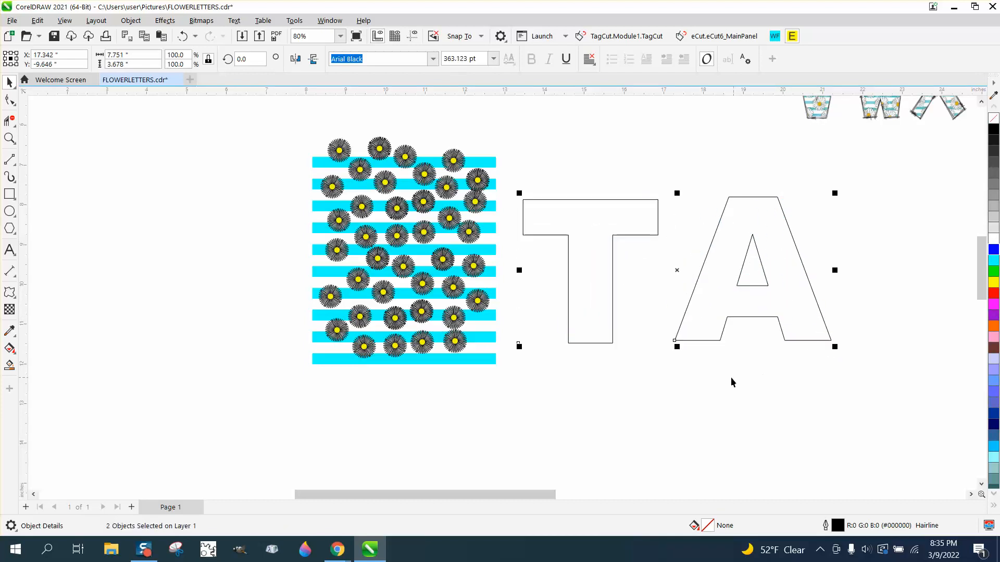
pyautogui.click(730, 382)
# - Send the daisy pattern behind the letters and place the outlined T over the middle of the pattern
pyautogui.moveTo(614, 282); pyautogui.dragTo(433, 281)
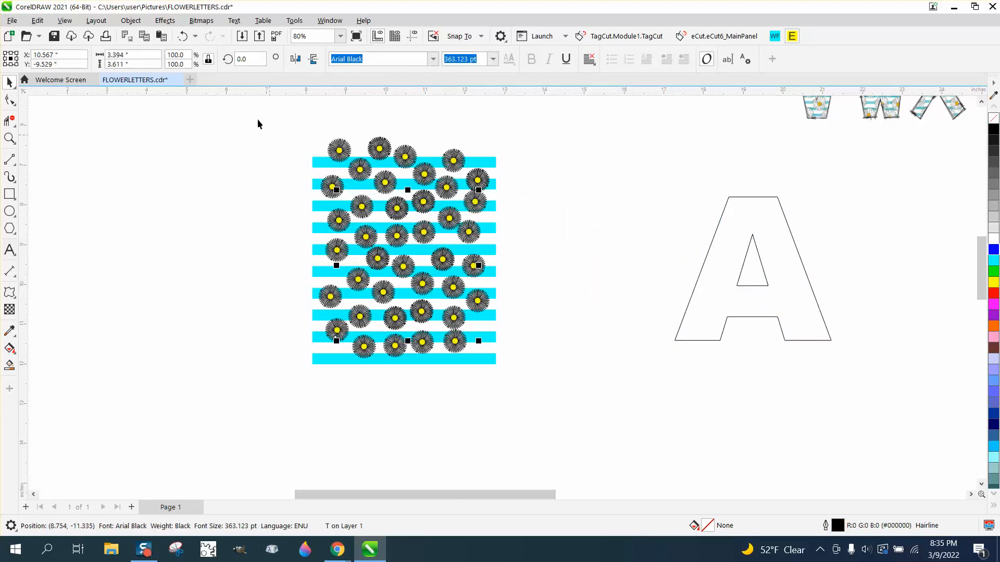
pyautogui.click(182, 36)
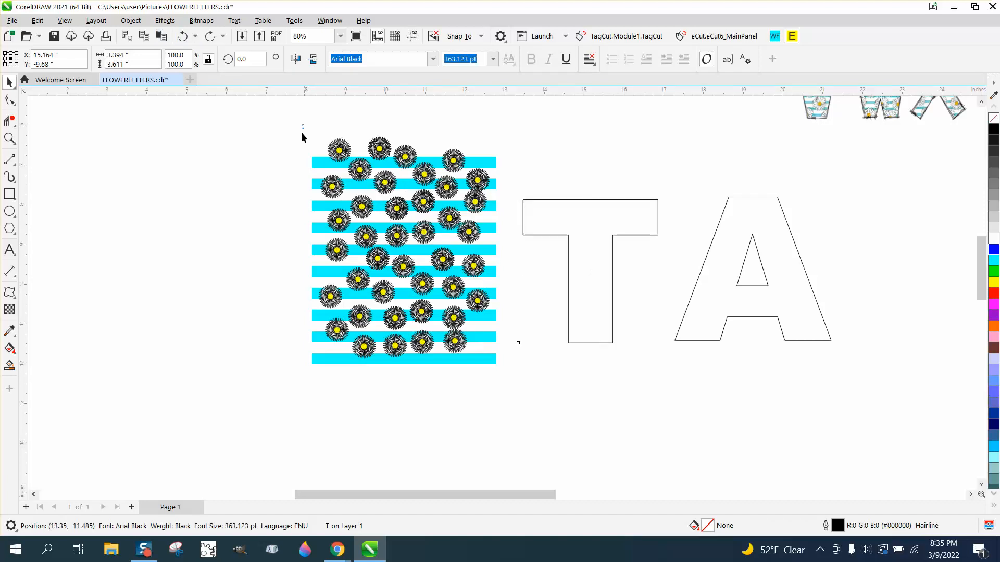
pyautogui.click(417, 291)
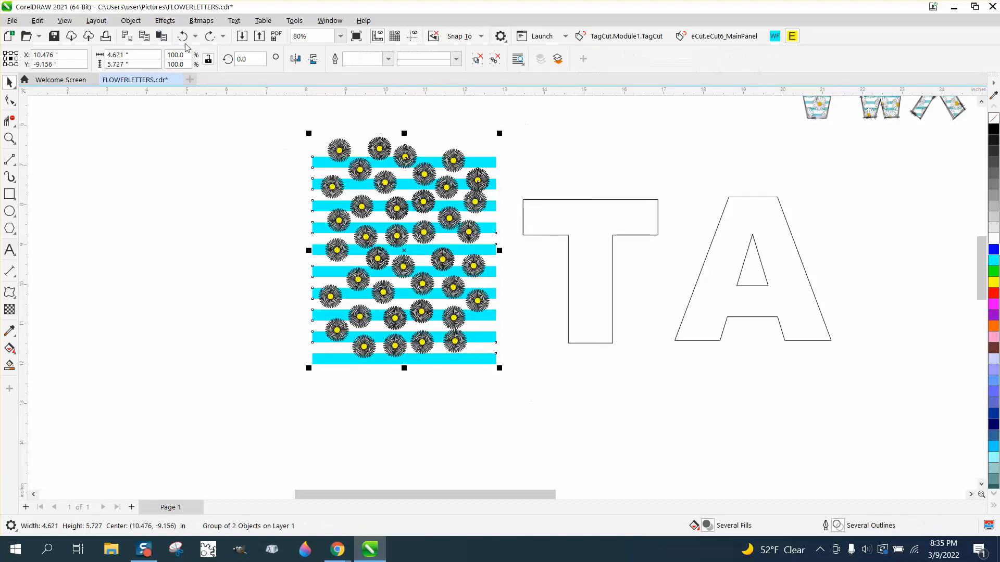
pyautogui.click(133, 20)
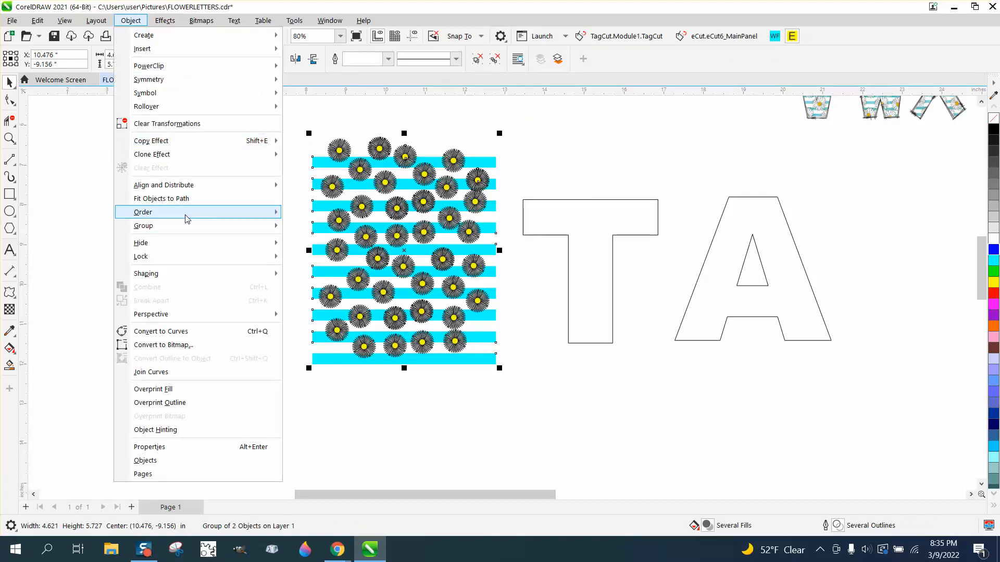
pyautogui.moveTo(187, 214)
pyautogui.click(350, 238)
pyautogui.moveTo(571, 285); pyautogui.dragTo(391, 273)
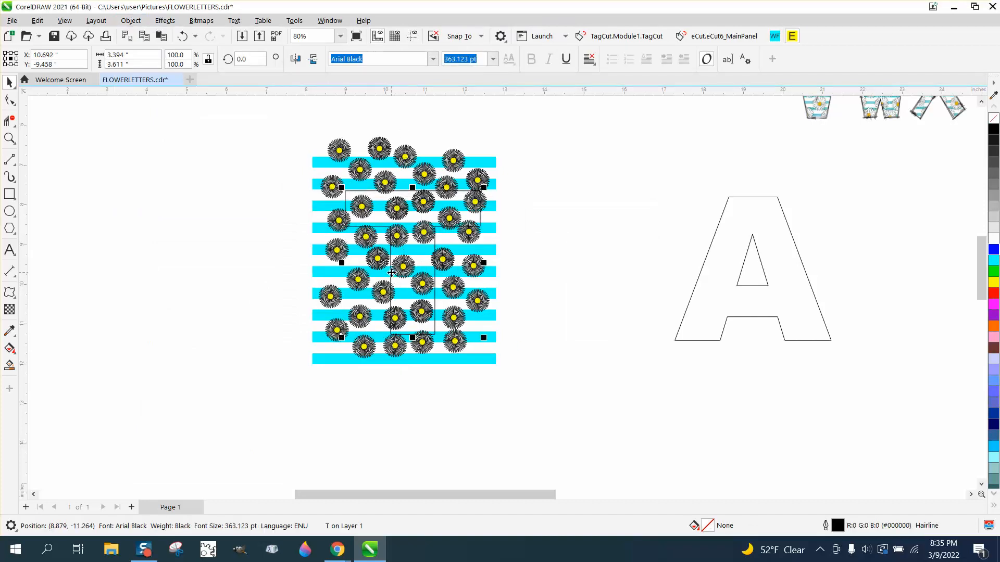
# - Intersect the T with the daisy pattern, and move the patterned piece and the T outline 7 inches left
pyautogui.moveTo(282, 117); pyautogui.dragTo(637, 435)
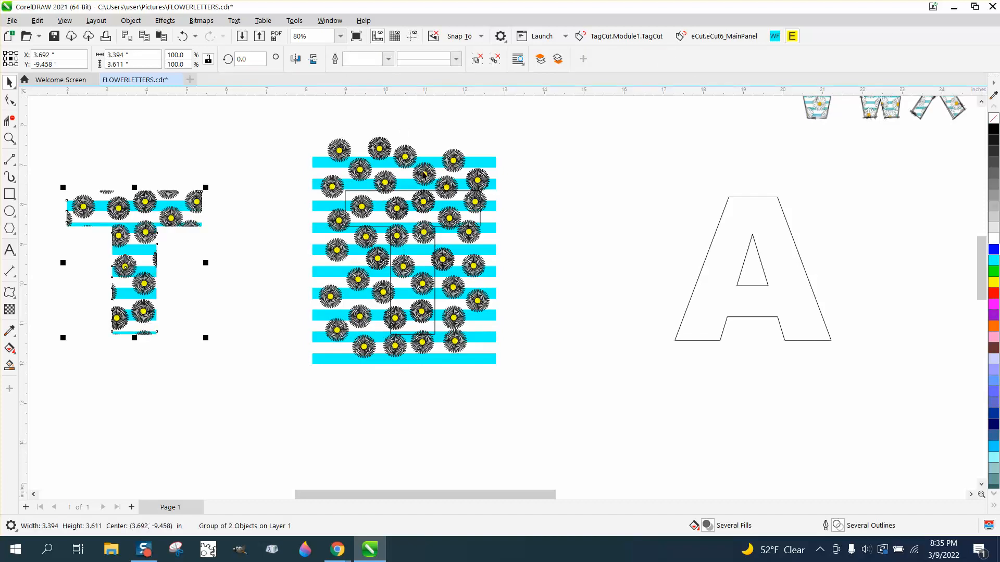
pyautogui.click(410, 191)
pyautogui.press('Left')
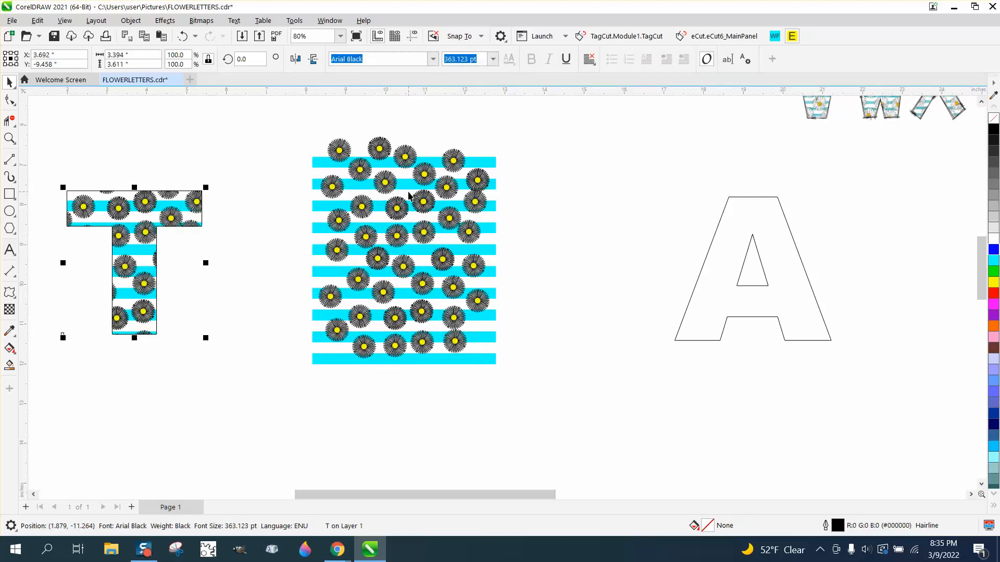
# - Place the outlined A over the middle of the daisy pattern and intersect the two
pyautogui.moveTo(719, 254); pyautogui.dragTo(372, 237)
pyautogui.moveTo(290, 121); pyautogui.dragTo(576, 417)
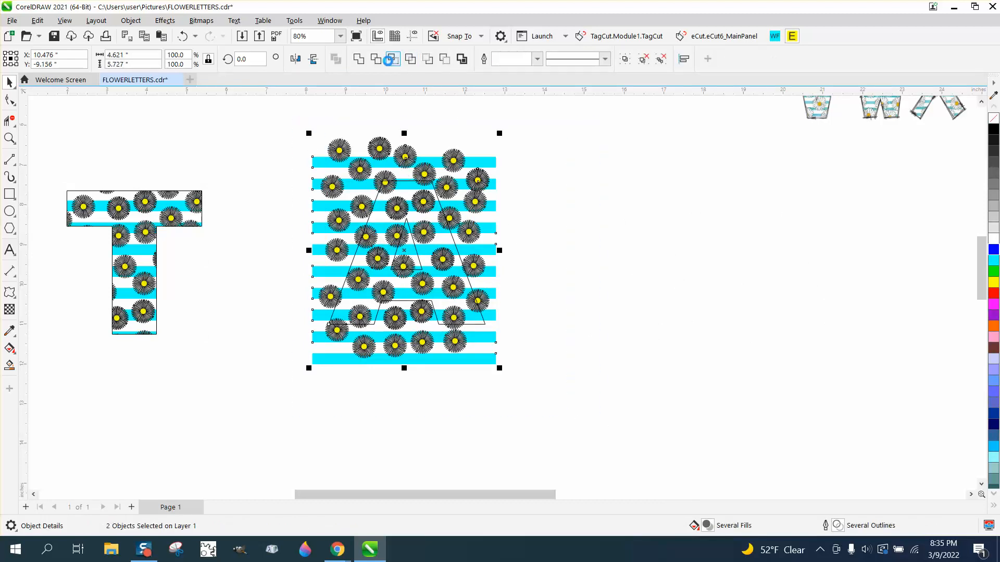
pyautogui.click(389, 60)
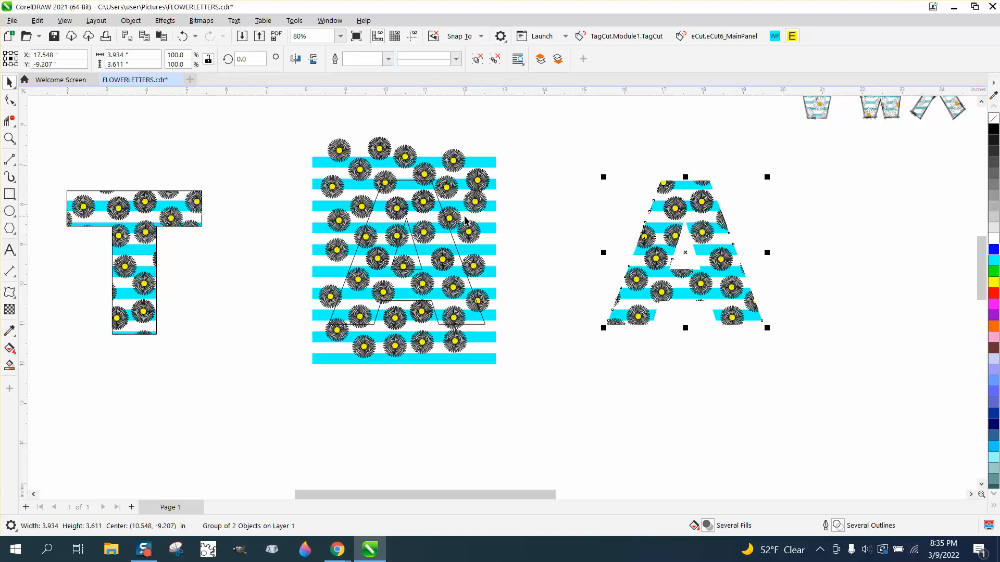
pyautogui.click(442, 206)
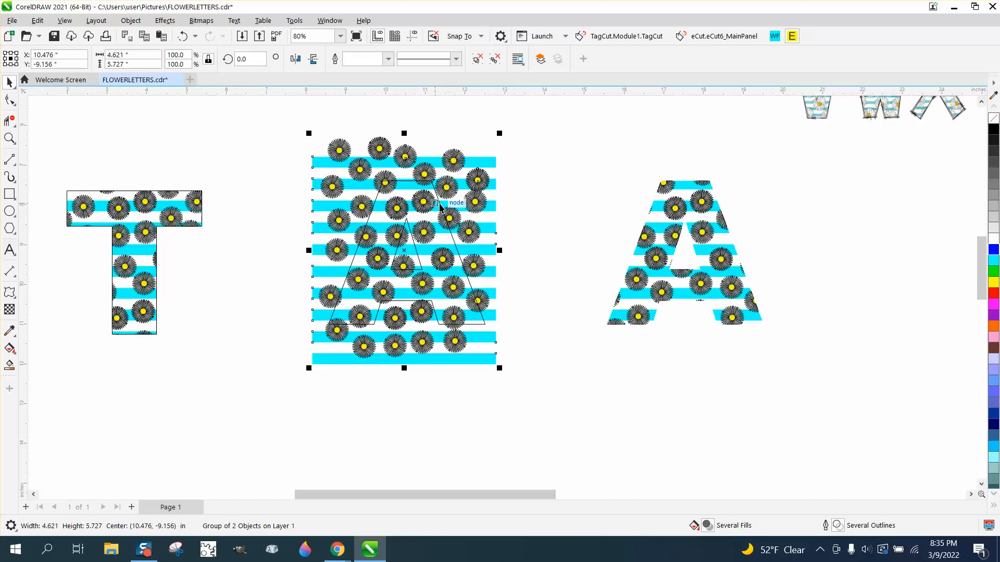
pyautogui.click(442, 209)
pyautogui.press('Right')
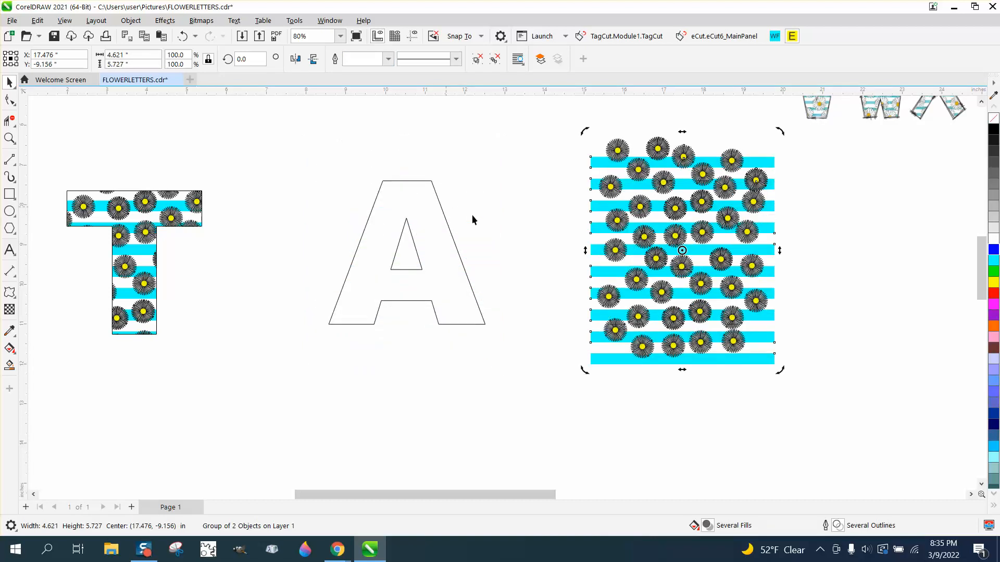
pyautogui.click(183, 35)
pyautogui.click(184, 36)
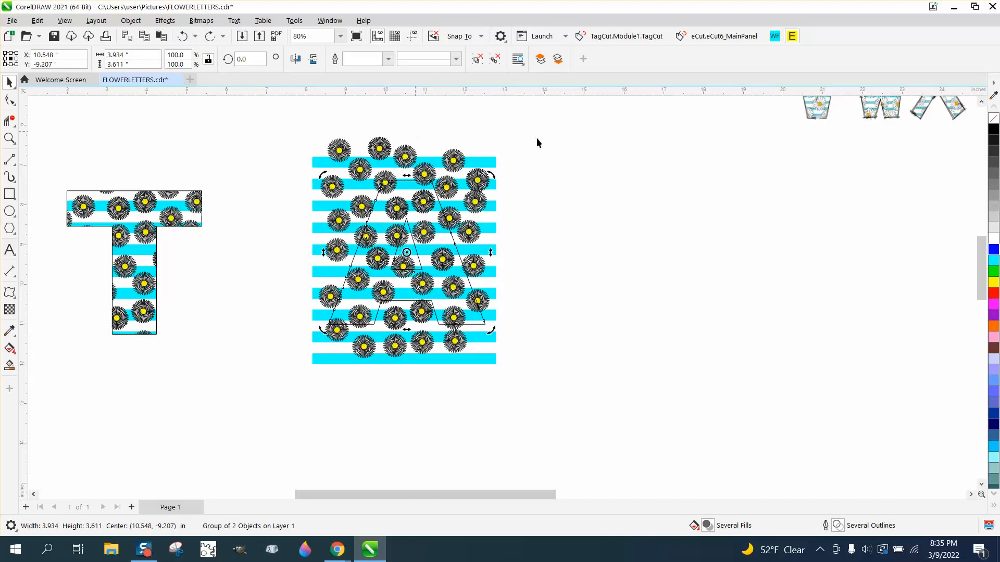
# - Move the original daisy pattern off the filled A and place it to the right of the letter
pyautogui.click(494, 162)
pyautogui.press('Down')
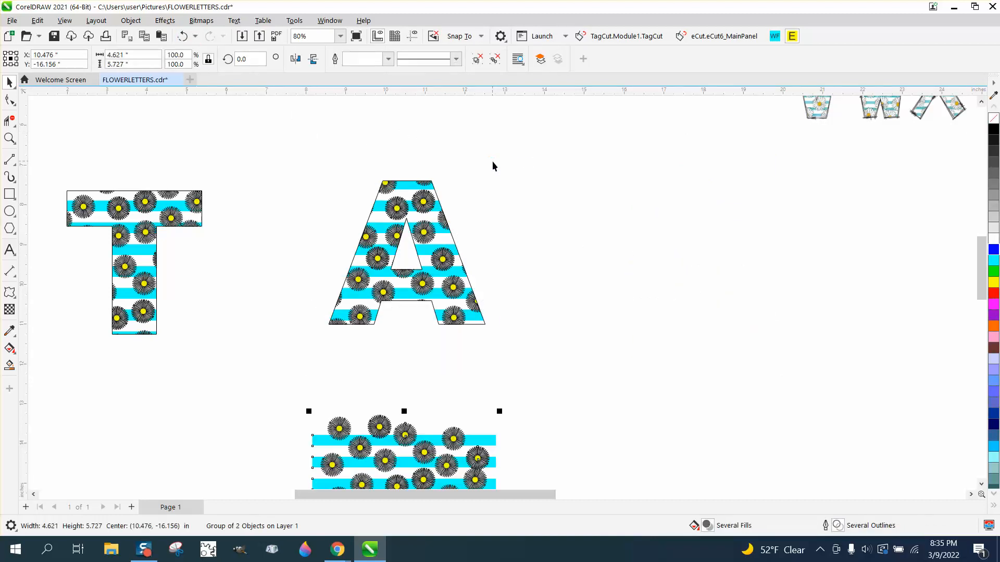
pyautogui.moveTo(465, 447); pyautogui.dragTo(677, 183)
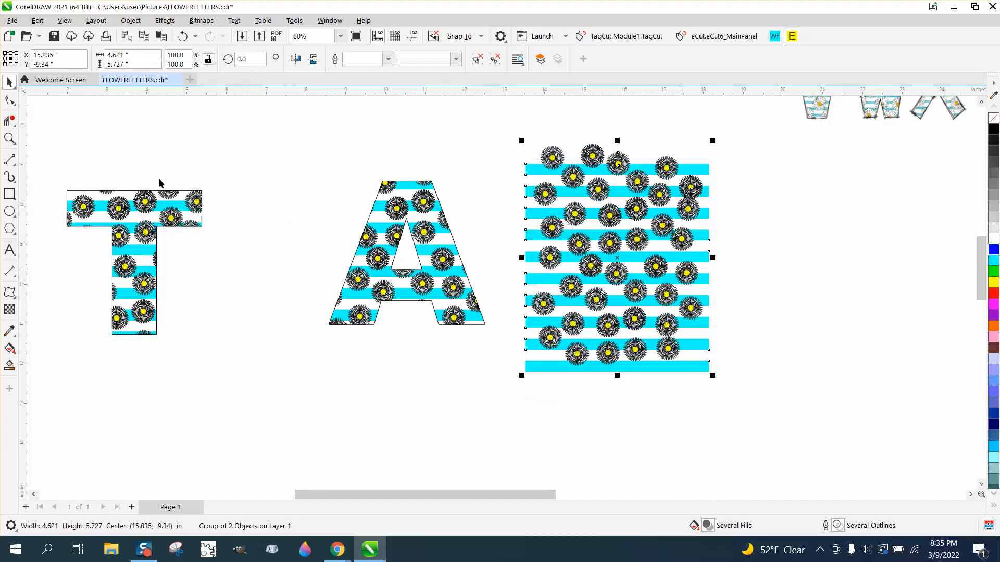
# - Examine the daisies and stripes inside the filled A up close and compare them with the sample alphabet's V to Z
pyautogui.click(9, 138)
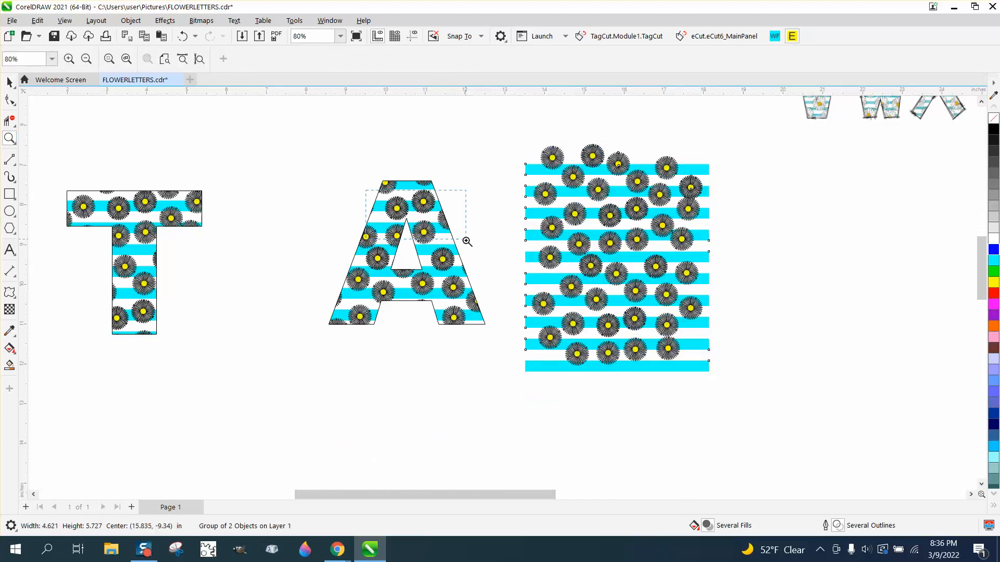
pyautogui.moveTo(467, 241); pyautogui.dragTo(467, 242)
pyautogui.scroll(-1, 483, 242)
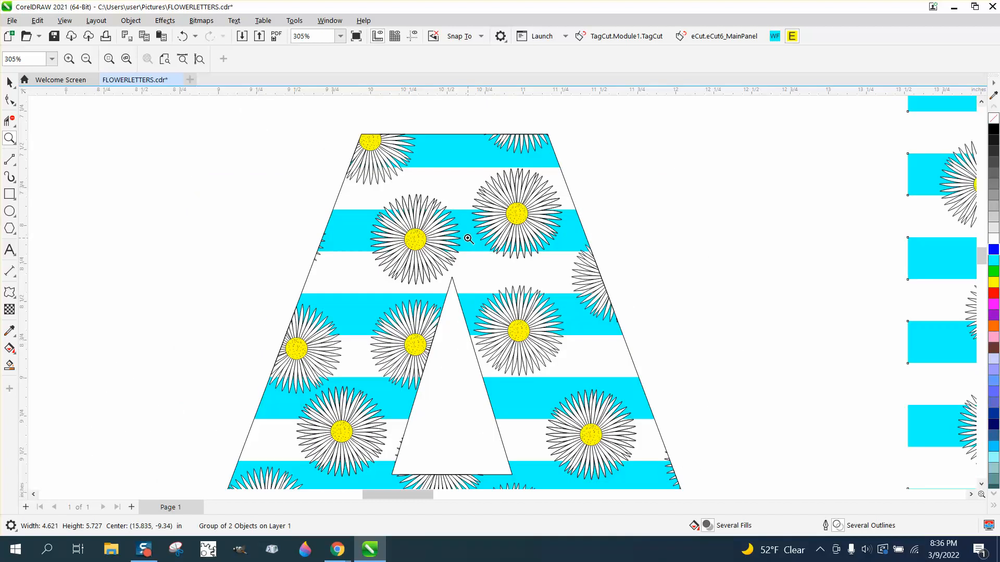
pyautogui.moveTo(416, 196); pyautogui.dragTo(506, 282)
pyautogui.scroll(-2, 422, 252)
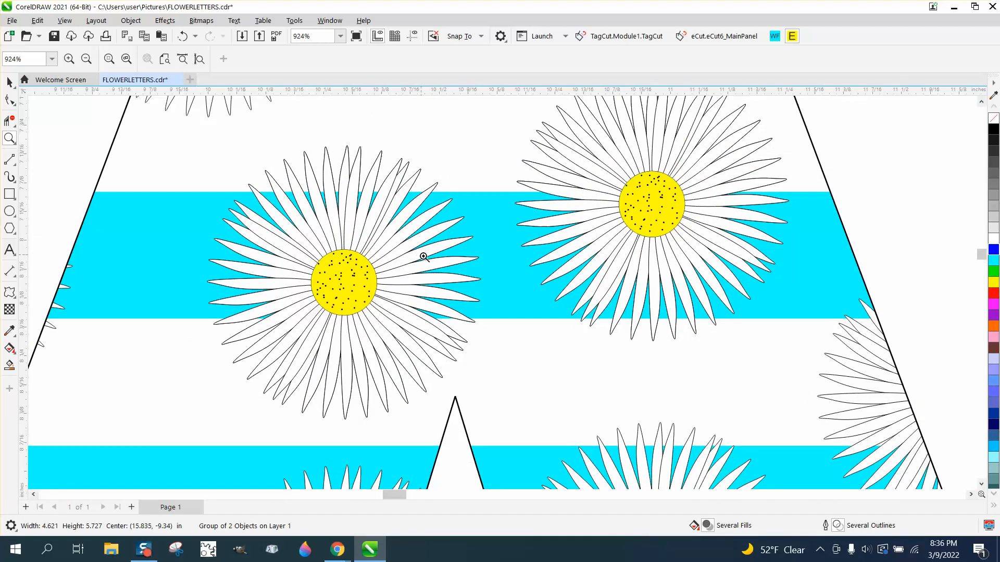
pyautogui.moveTo(641, 276); pyautogui.dragTo(638, 278)
pyautogui.scroll(-3, 623, 276)
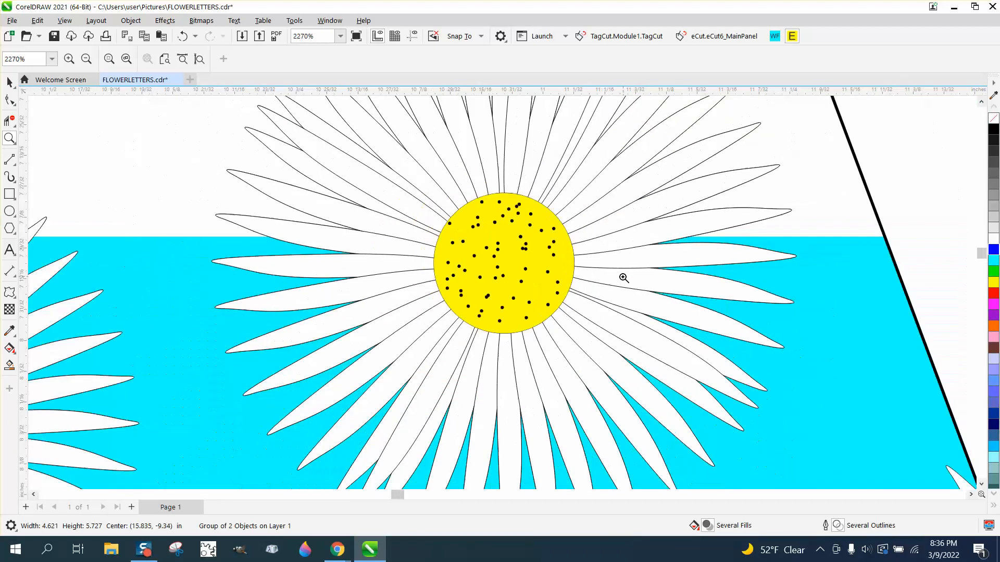
pyautogui.scroll(-4, 623, 277)
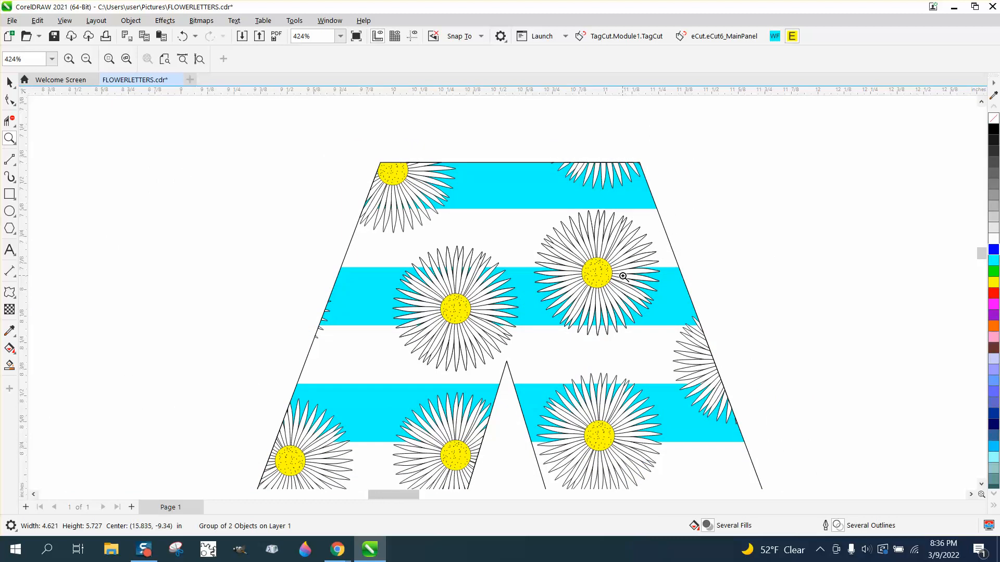
pyautogui.scroll(-2, 622, 274)
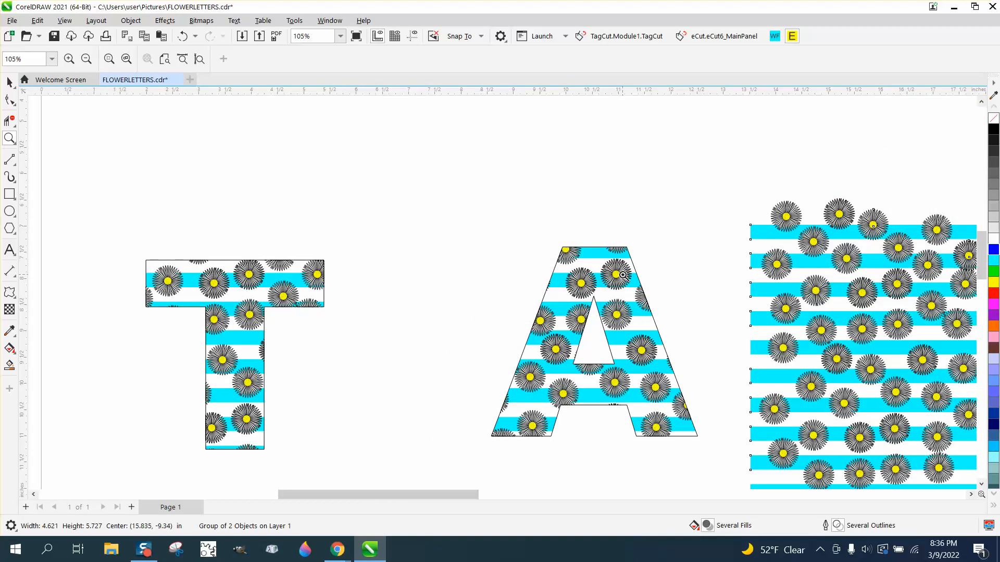
pyautogui.scroll(-1, 509, 276)
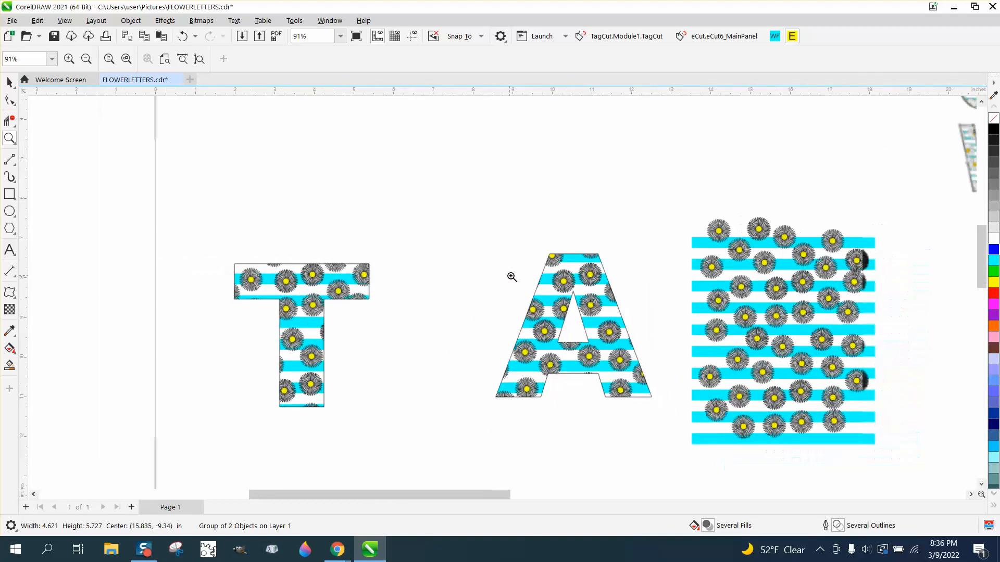
pyautogui.scroll(-2, 350, 248)
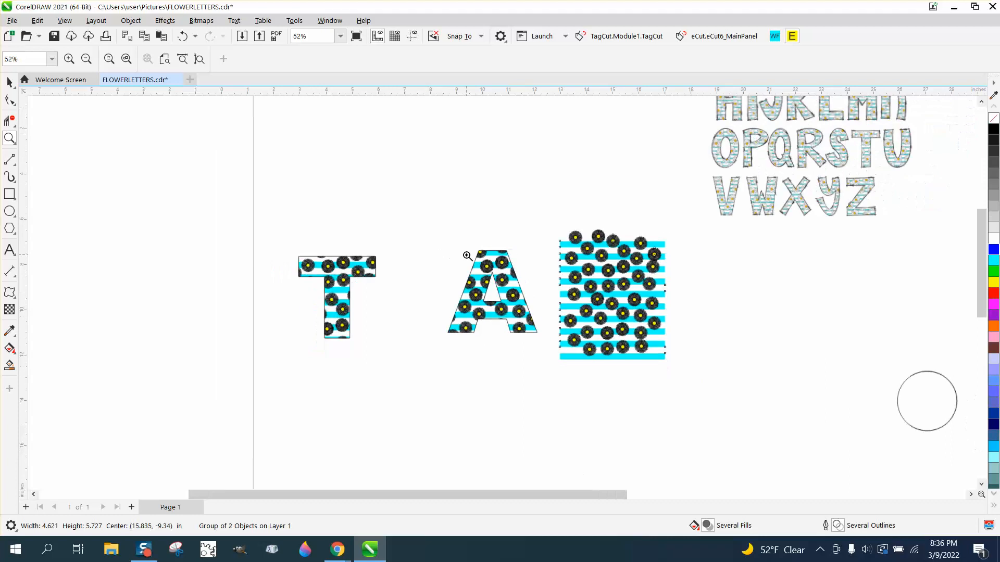
pyautogui.moveTo(676, 187); pyautogui.dragTo(853, 247)
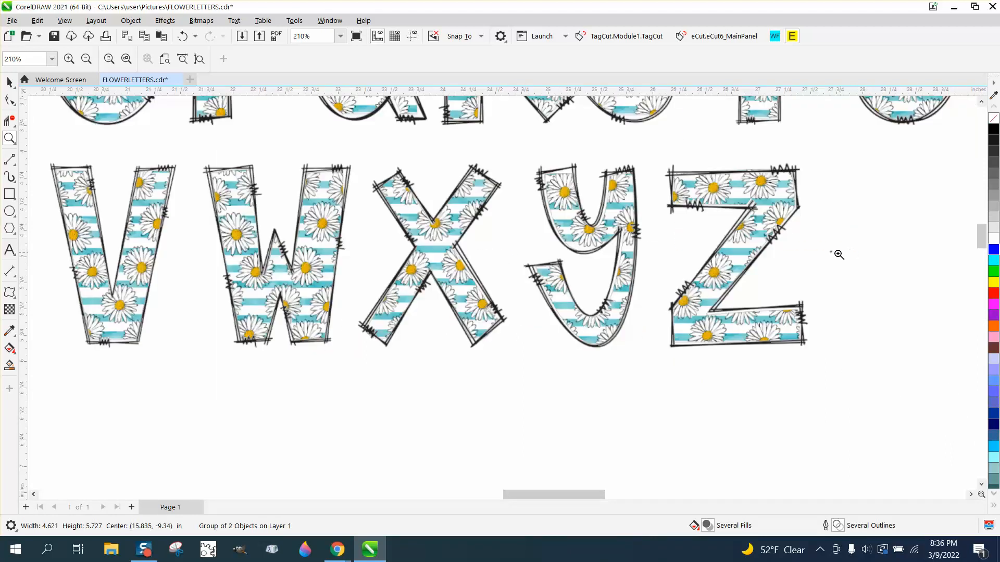
pyautogui.scroll(-6, 618, 255)
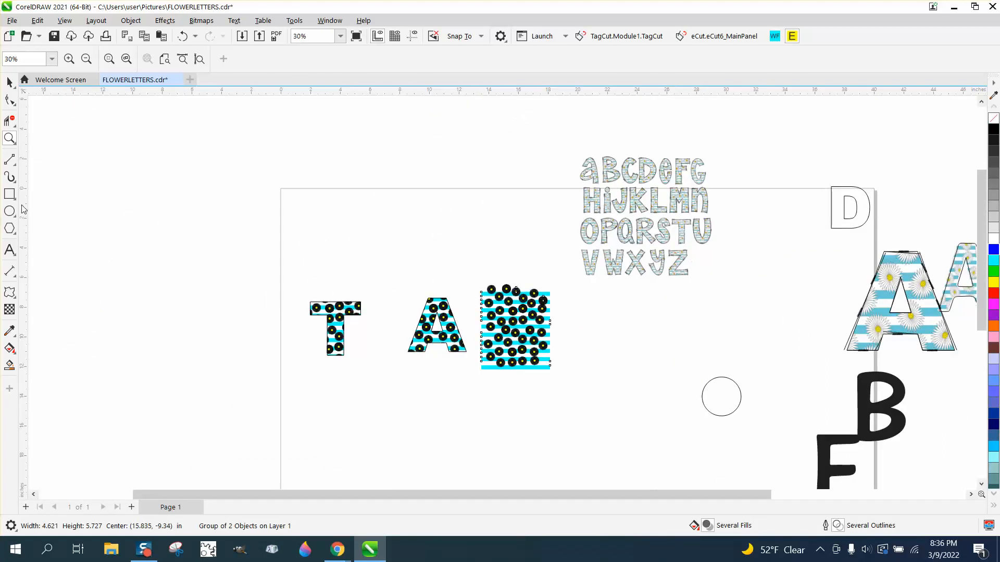
pyautogui.moveTo(286, 286); pyautogui.dragTo(541, 375)
pyautogui.scroll(-5, 318, 259)
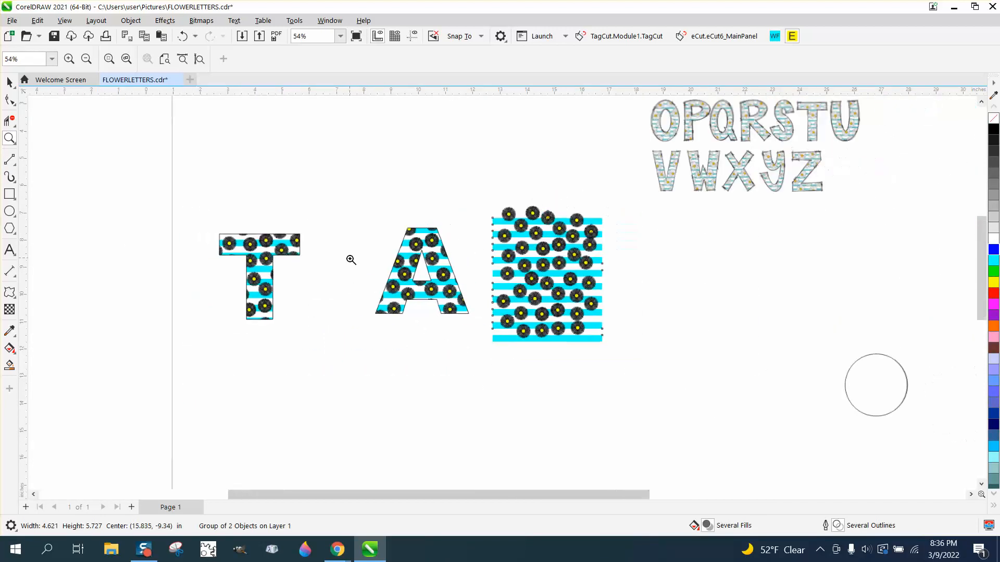
# - Add the text TEXT below the filled letters, enlarge it to about 15.9 inches wide, and move it up slightly
pyautogui.click(9, 250)
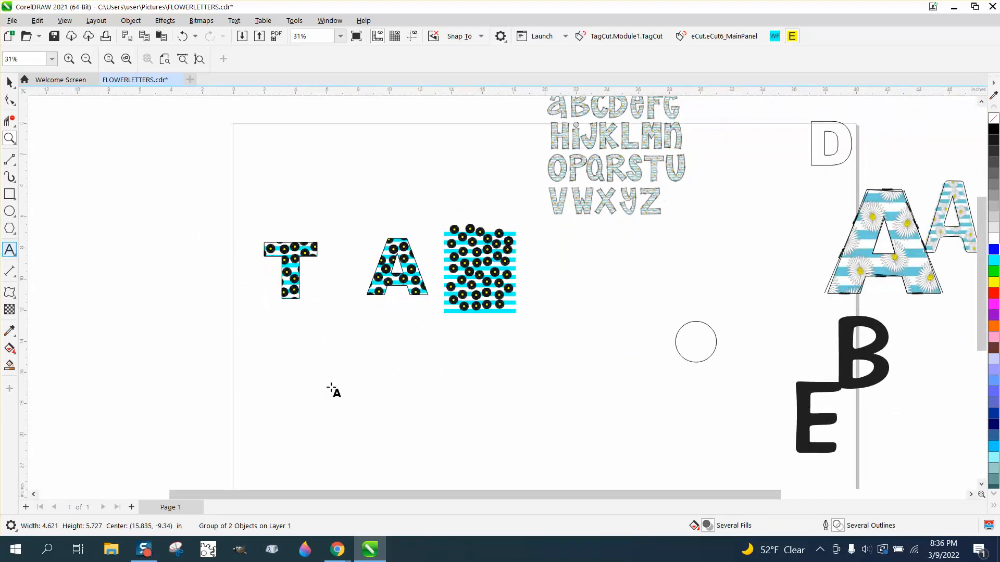
pyautogui.click(359, 389)
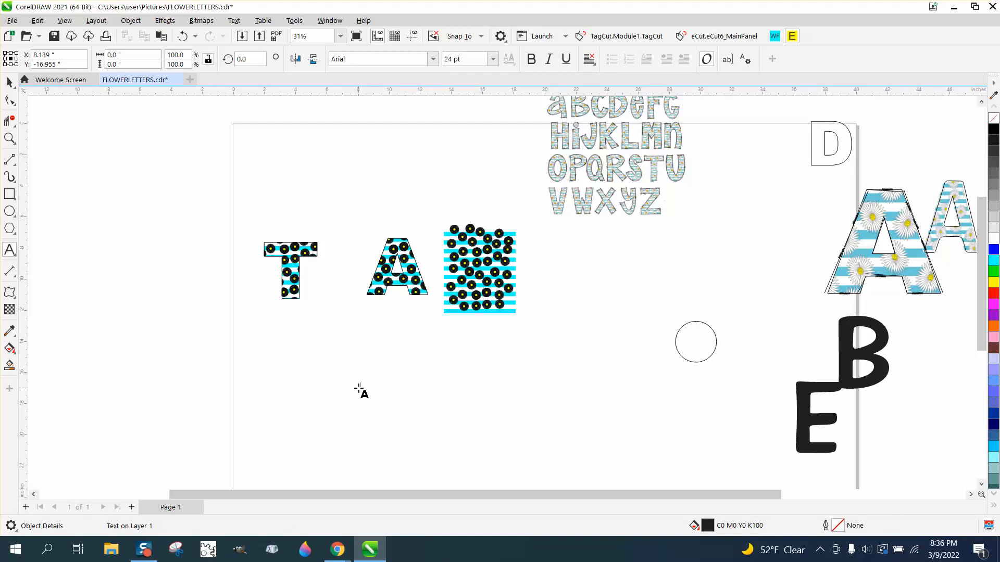
pyautogui.write('T')
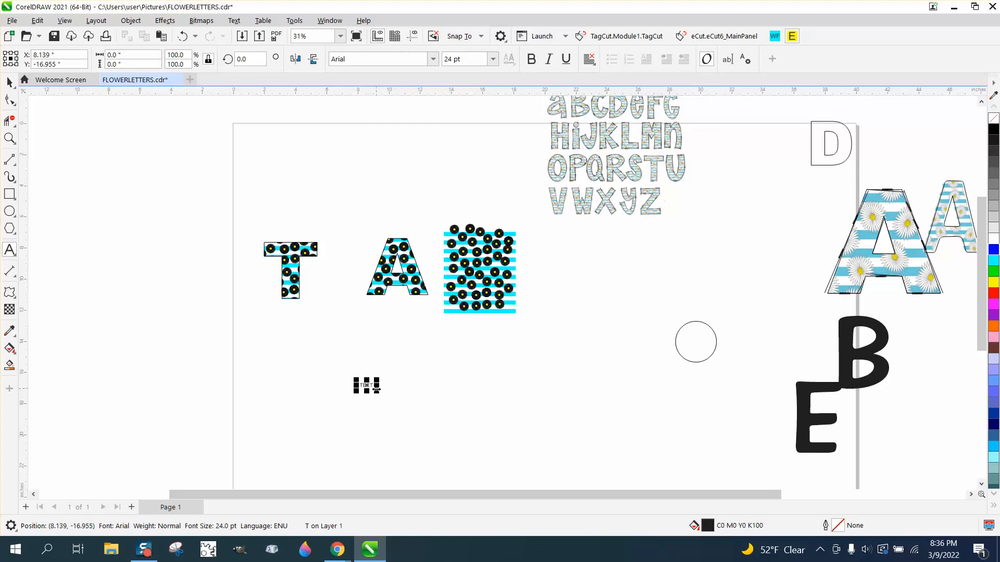
pyautogui.moveTo(377, 391); pyautogui.dragTo(786, 444)
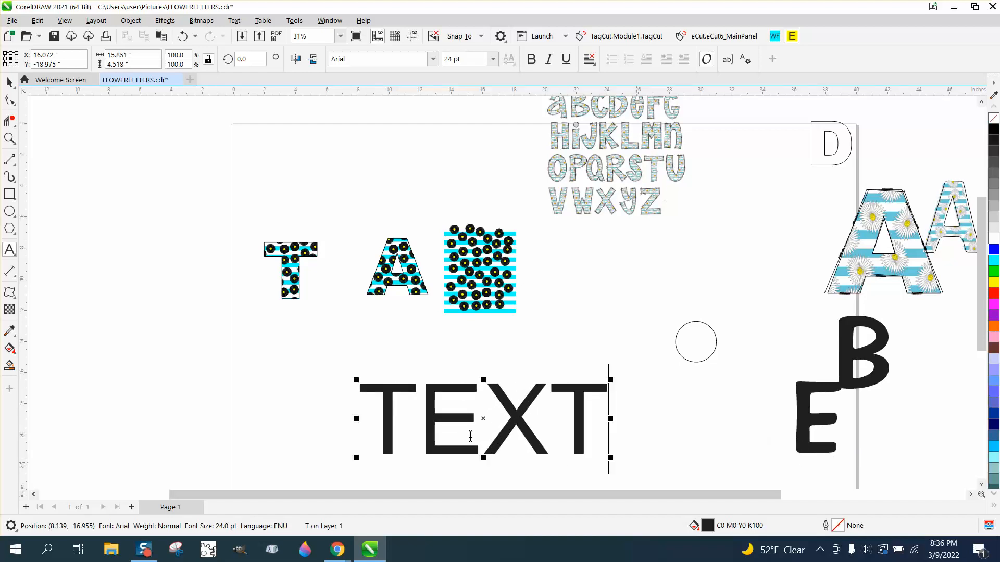
pyautogui.moveTo(484, 422); pyautogui.dragTo(484, 378)
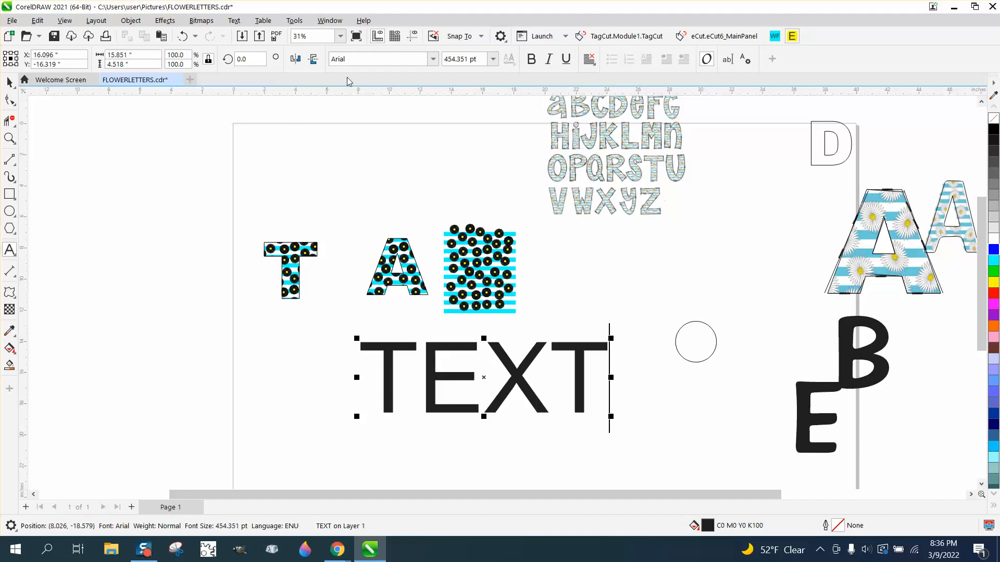
# - Change the font of the word TEXT to Arial Black
pyautogui.click(432, 59)
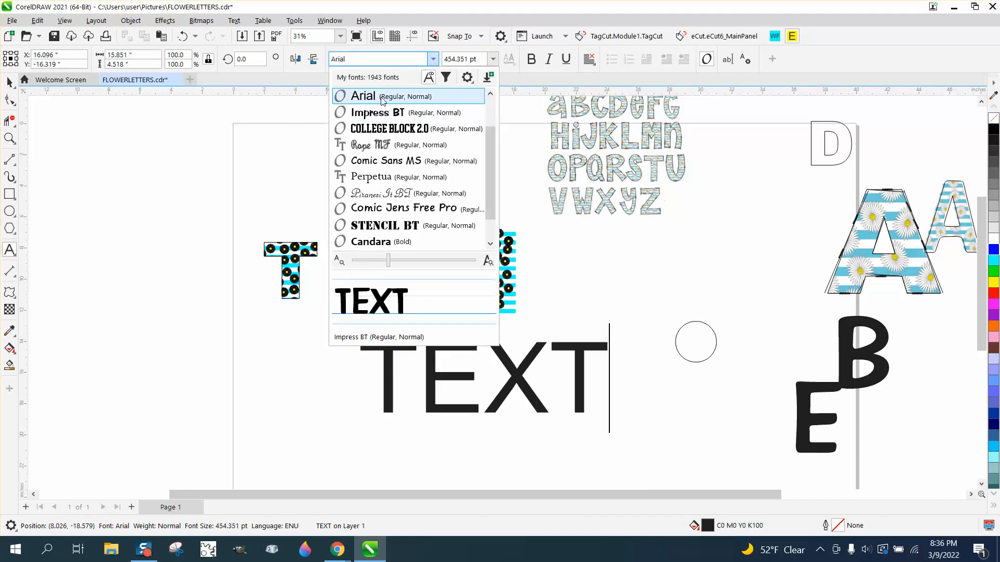
pyautogui.click(380, 96)
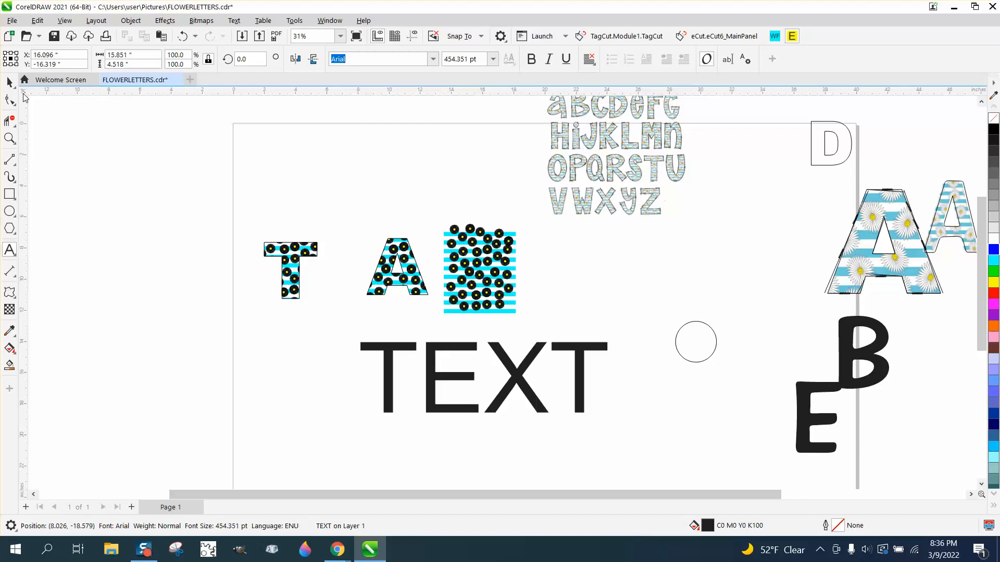
pyautogui.click(9, 81)
pyautogui.click(433, 59)
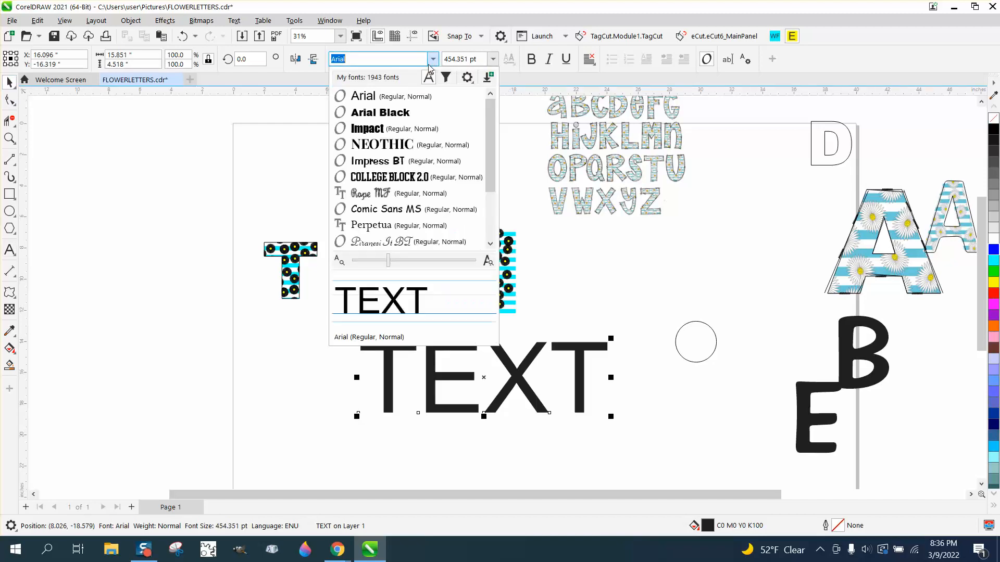
pyautogui.click(388, 110)
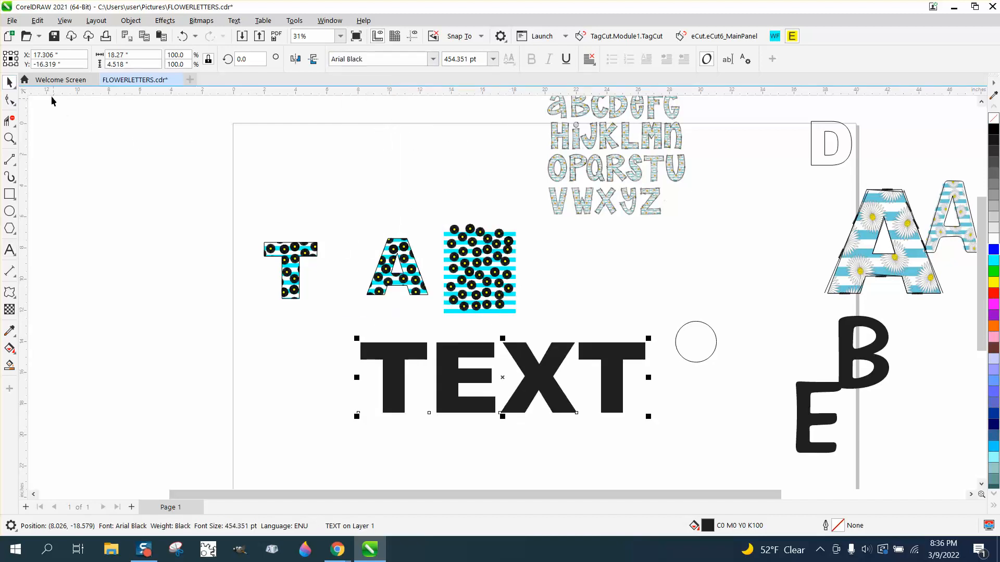
# - Give the word TEXT no fill and a black outline, and break it apart into separate letters
pyautogui.click(993, 118)
pyautogui.rightClick(994, 130)
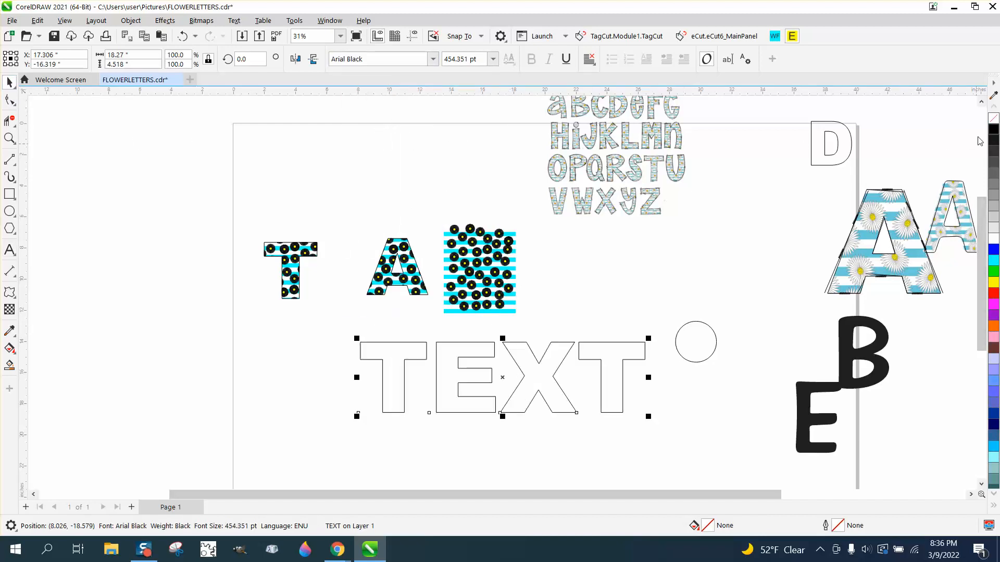
pyautogui.click(134, 22)
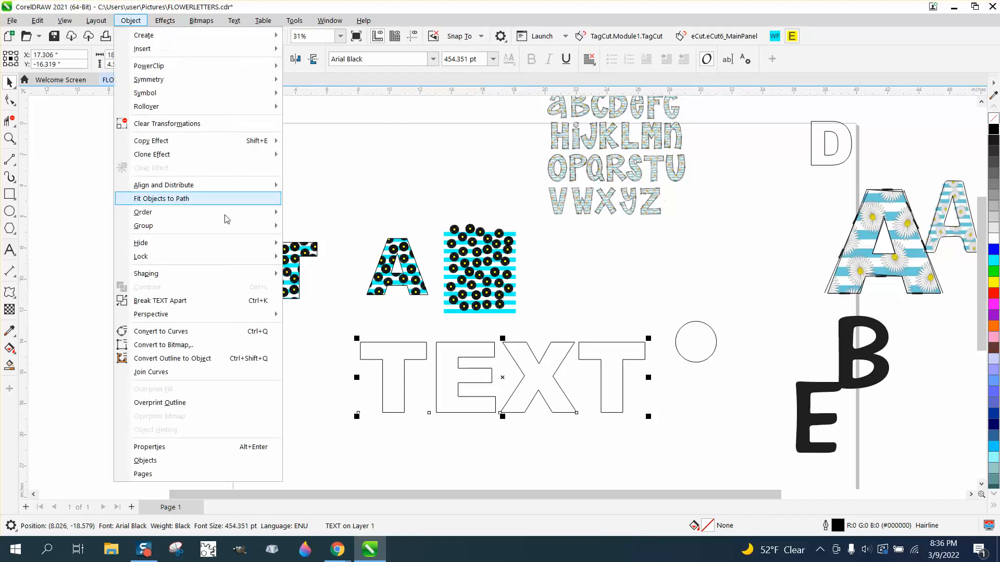
pyautogui.click(214, 301)
pyautogui.click(224, 305)
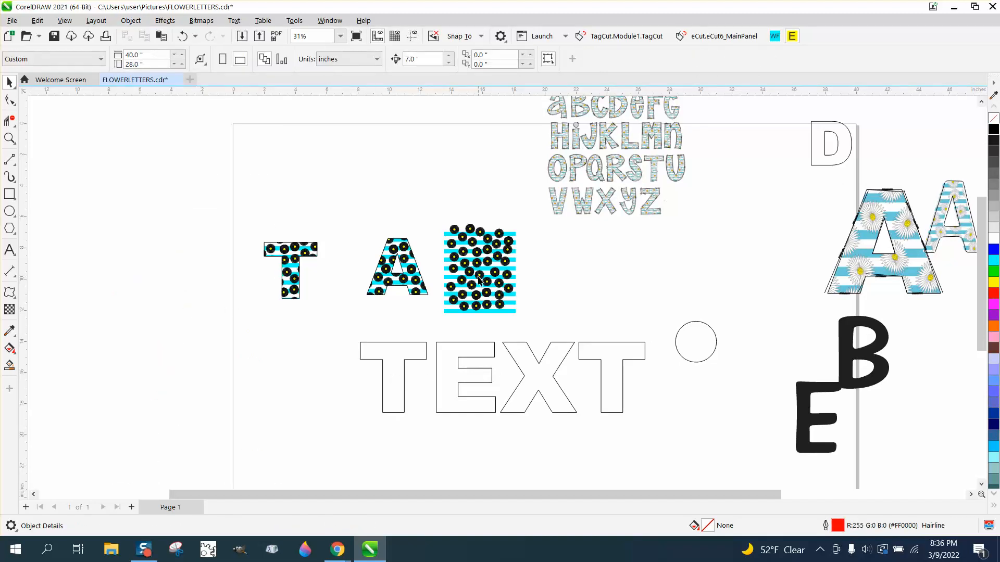
# - Place the daisy pattern over the first T of TEXT, and move the finished T and A up and to the left
pyautogui.moveTo(480, 282); pyautogui.dragTo(394, 378)
pyautogui.click(405, 281)
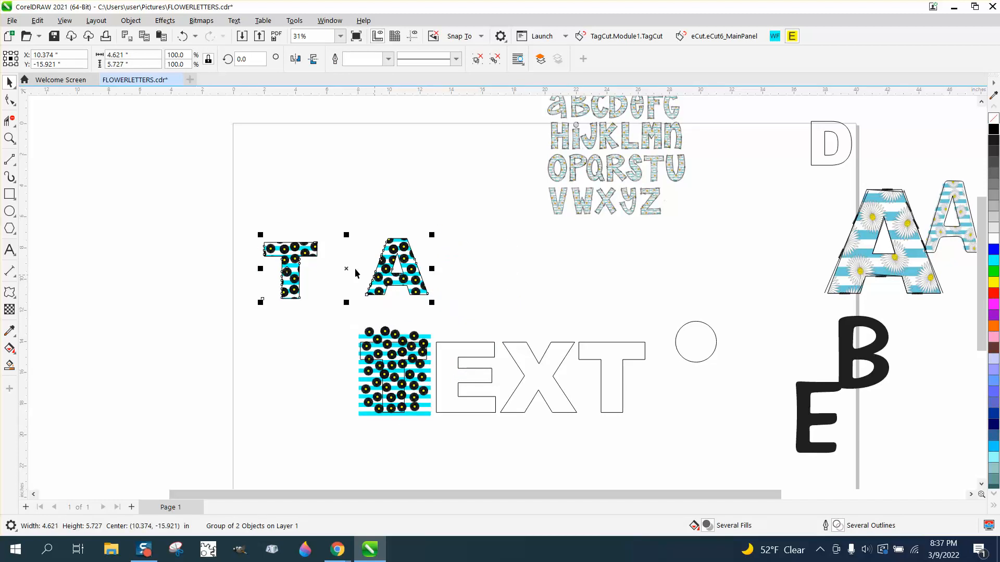
pyautogui.moveTo(356, 272); pyautogui.dragTo(214, 201)
# - Intersect the first T of TEXT with the daisy pattern, and move the original pattern 7 inches up off the letter
pyautogui.moveTo(332, 318); pyautogui.dragTo(443, 432)
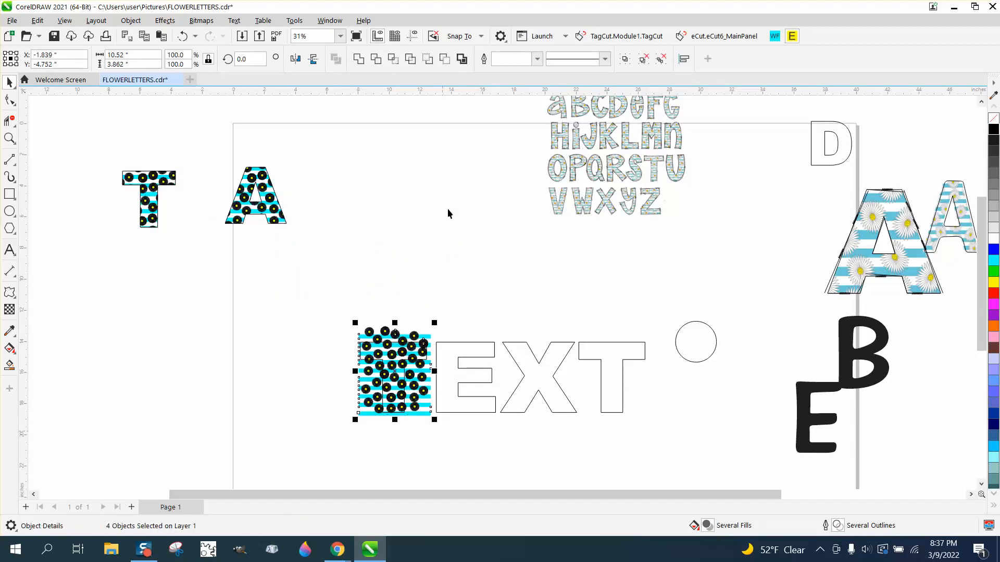
pyautogui.click(393, 60)
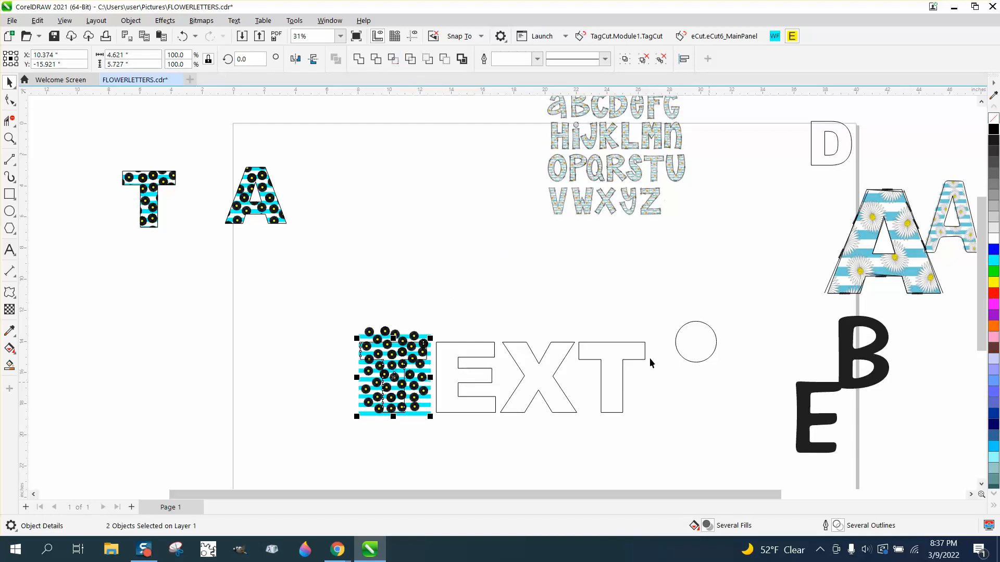
pyautogui.hotkey('ctrl', 'g')
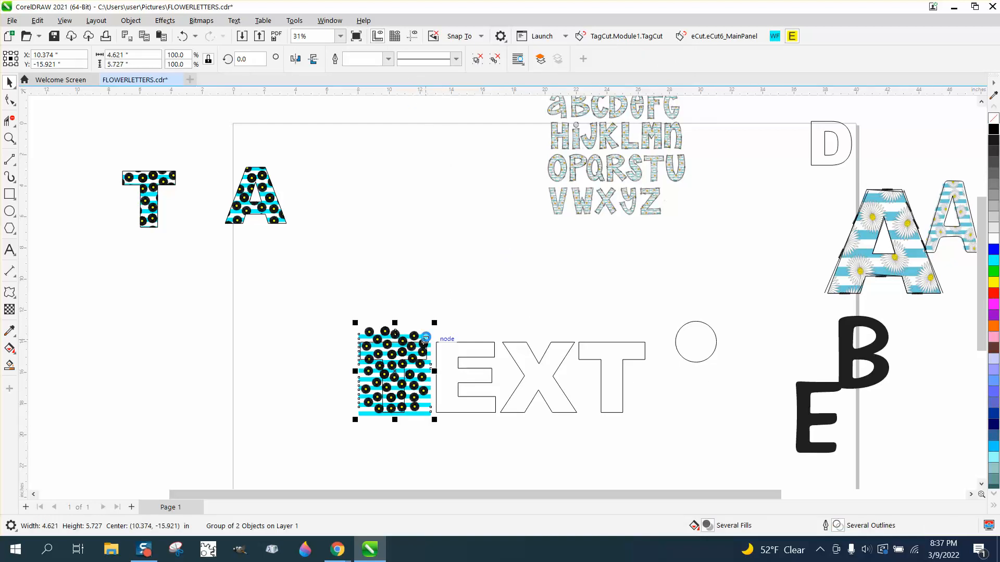
pyautogui.press('Up')
# - Place the daisy pattern over the E of TEXT and intersect the two
pyautogui.moveTo(391, 262); pyautogui.dragTo(460, 375)
pyautogui.moveTo(414, 326); pyautogui.dragTo(530, 442)
pyautogui.moveTo(454, 115); pyautogui.dragTo(450, 211)
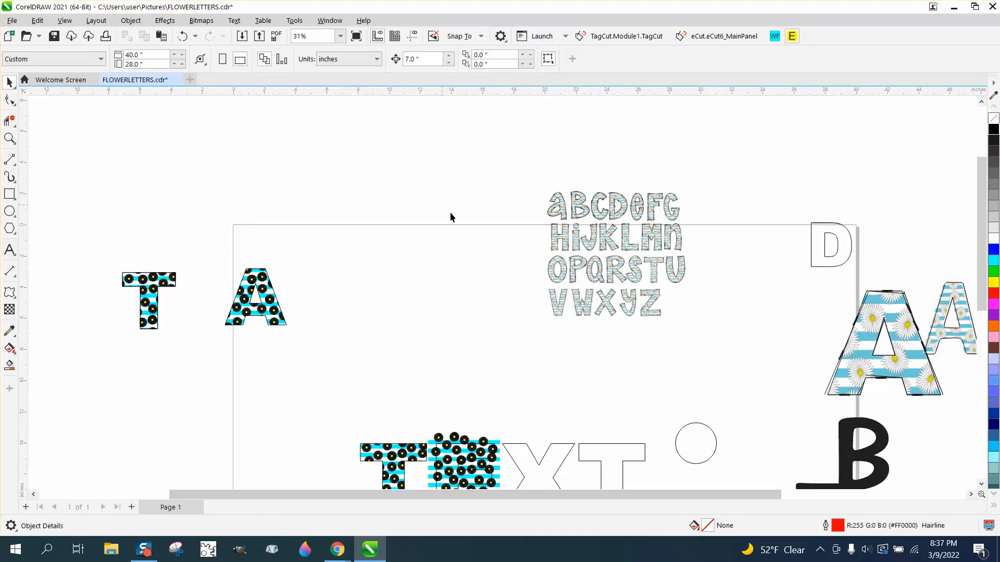
pyautogui.scroll(-2, 451, 229)
pyautogui.moveTo(468, 424); pyautogui.dragTo(499, 442)
pyautogui.click(393, 60)
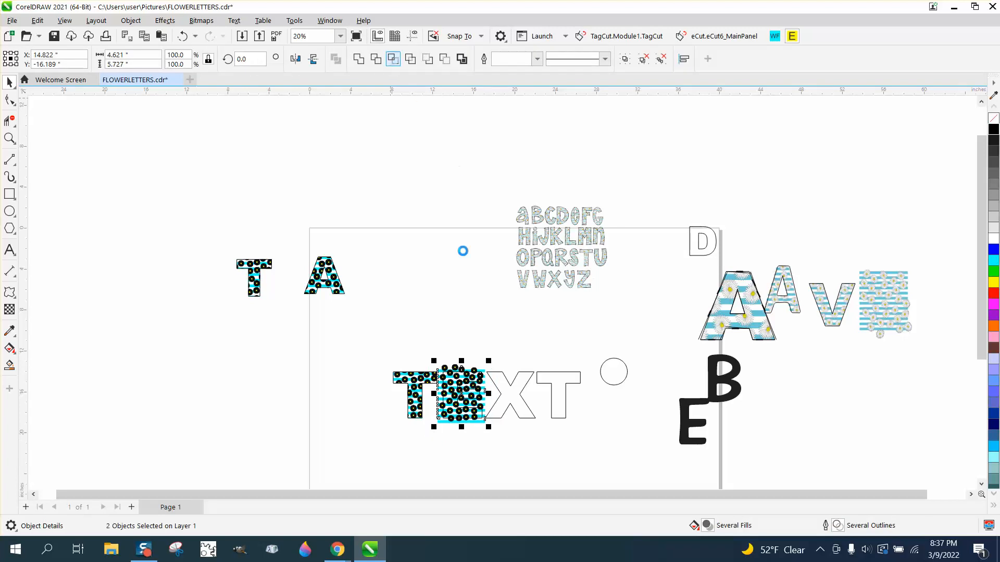
# - Move the patterned E 7 inches up and the E outline 14 inches up, and place the original pattern over the X
pyautogui.press('Up')
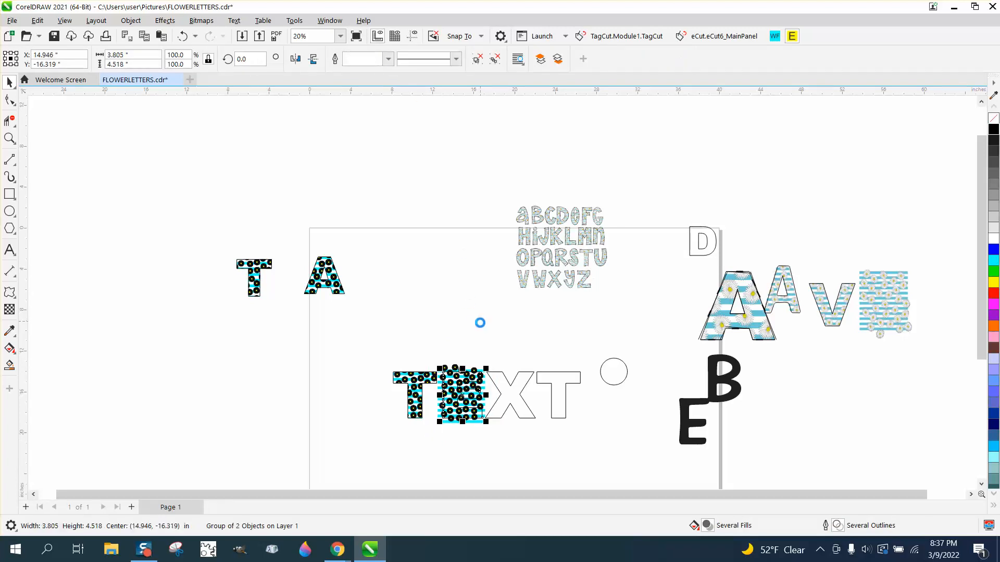
pyautogui.click(476, 374)
pyautogui.press('Up')
pyautogui.press('Up')
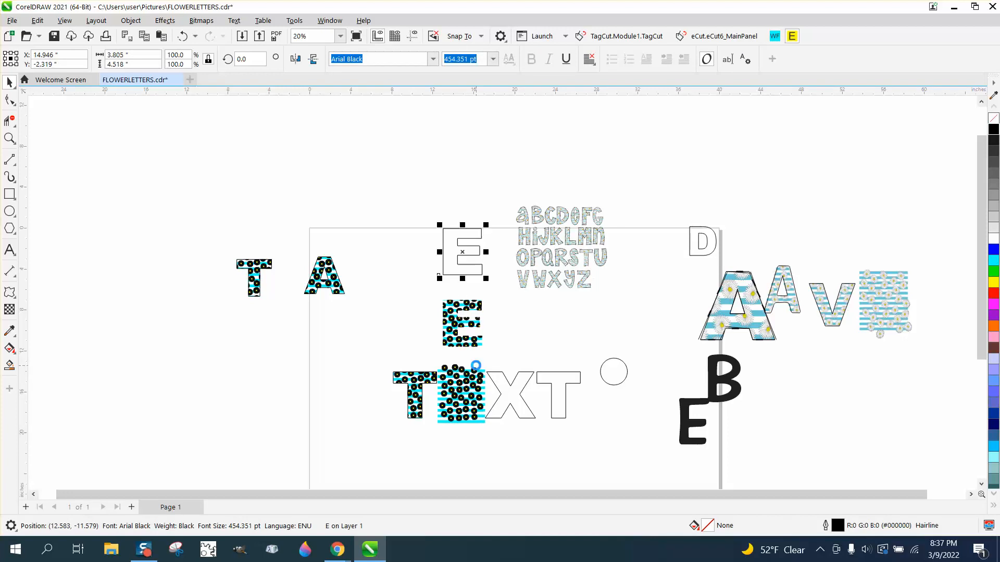
pyautogui.click(477, 372)
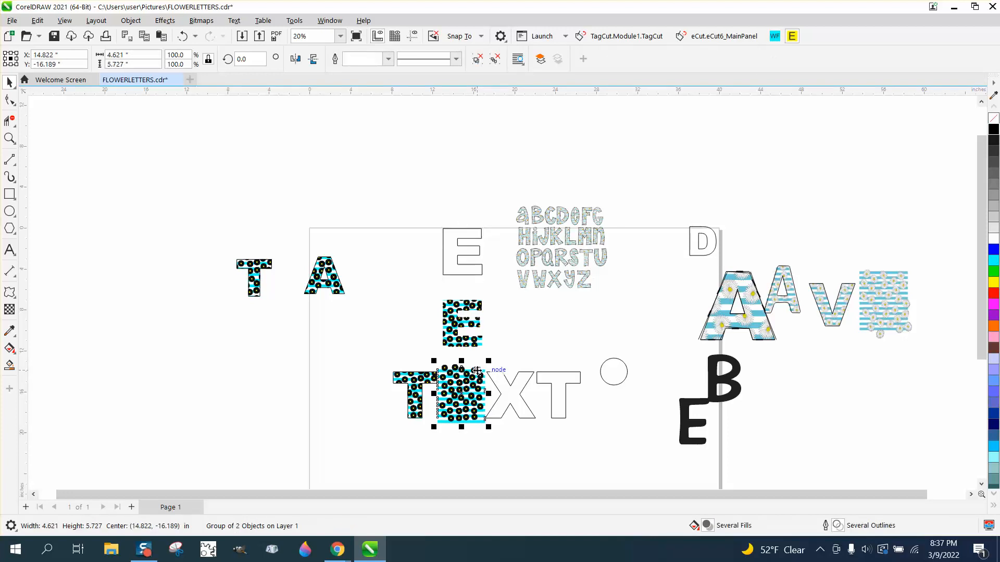
pyautogui.moveTo(463, 394); pyautogui.dragTo(513, 394)
# - Return the patterned E and its outline to their place in the word TEXT in 7-inch moves down
pyautogui.moveTo(434, 211); pyautogui.dragTo(504, 285)
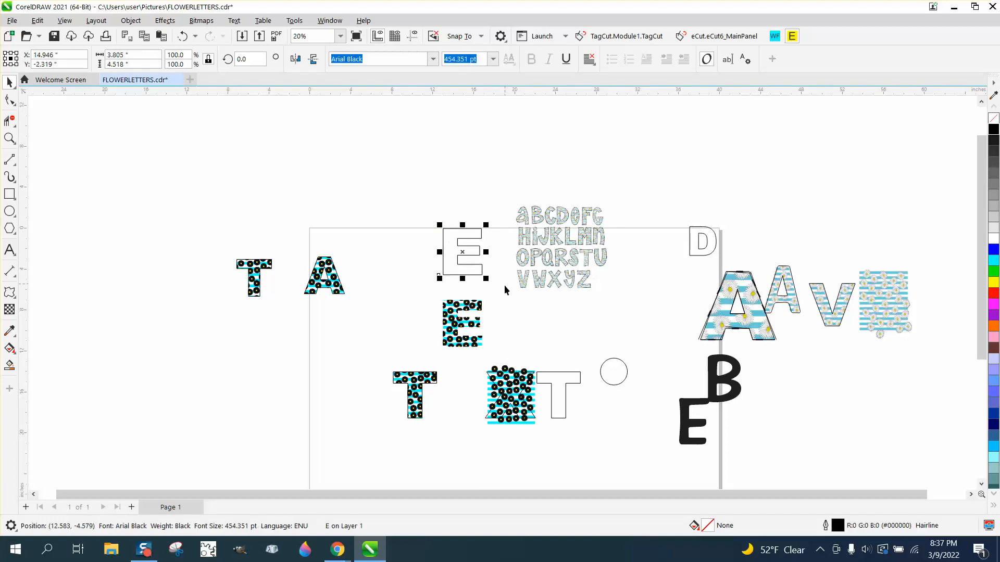
pyautogui.press('Down')
pyautogui.click(465, 308)
pyautogui.press('Down')
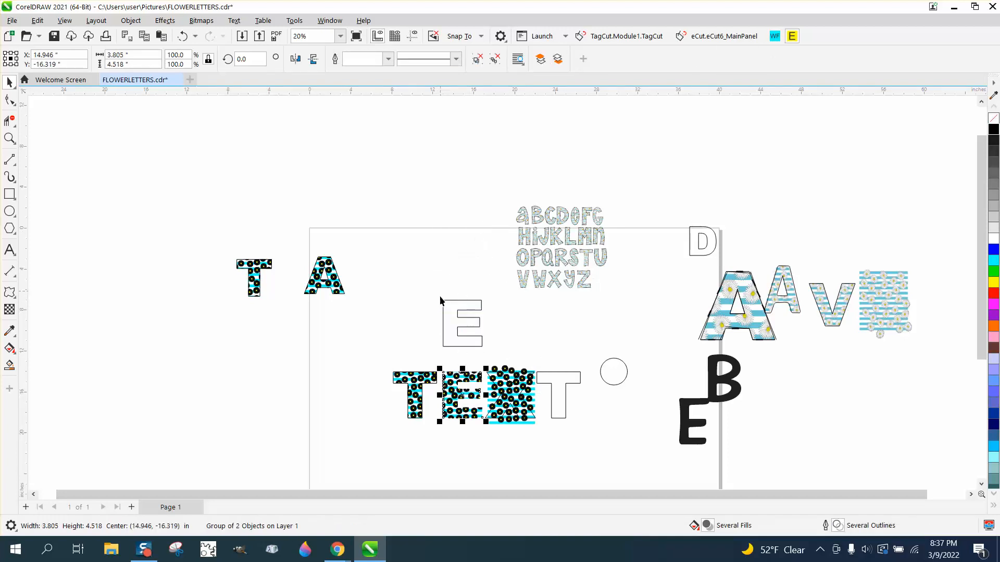
pyautogui.click(453, 319)
pyautogui.press('Down')
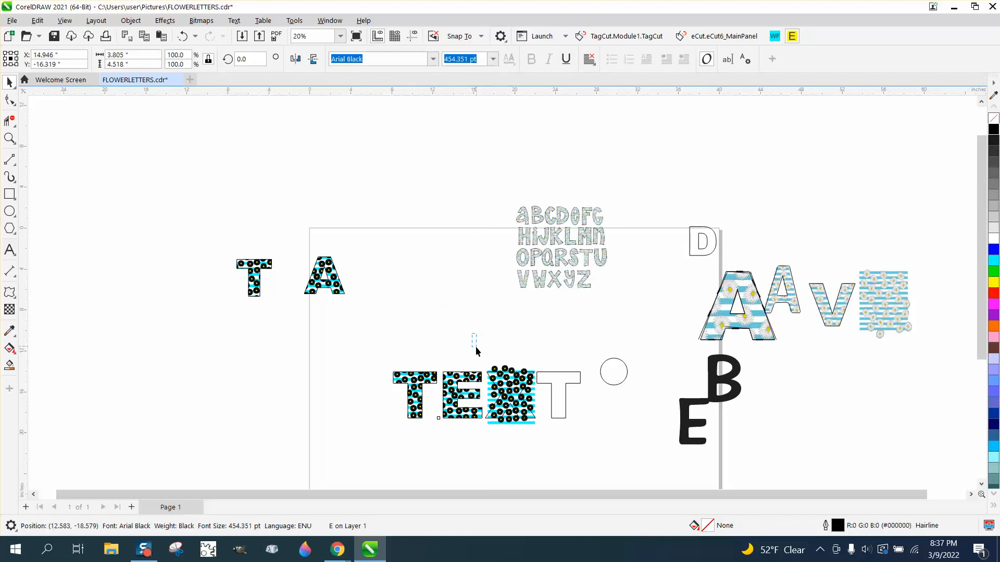
# - Intersect the X with the daisy pattern, and move the original pattern 7 inches up off the letter
pyautogui.click(476, 346)
pyautogui.moveTo(475, 353); pyautogui.dragTo(543, 434)
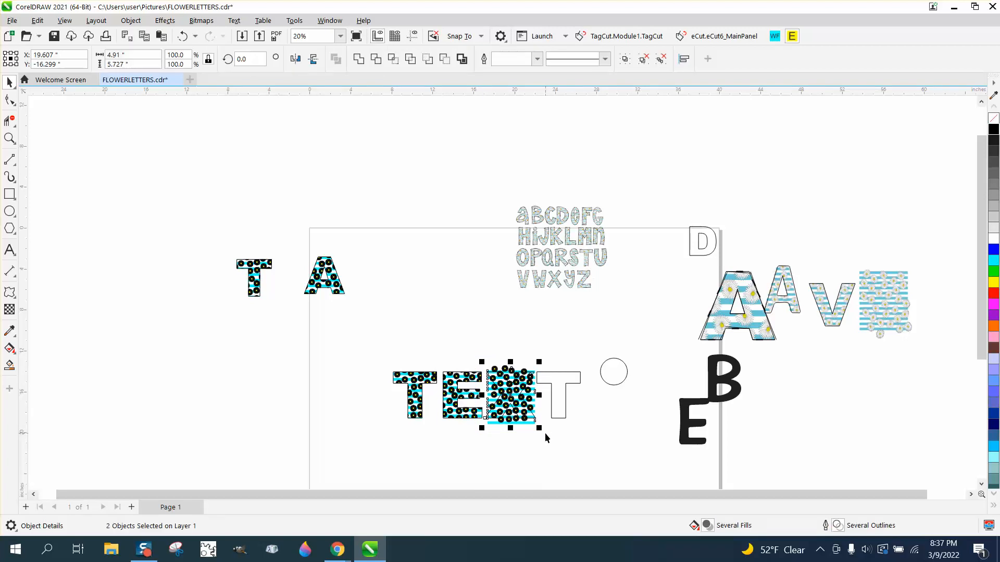
pyautogui.click(393, 60)
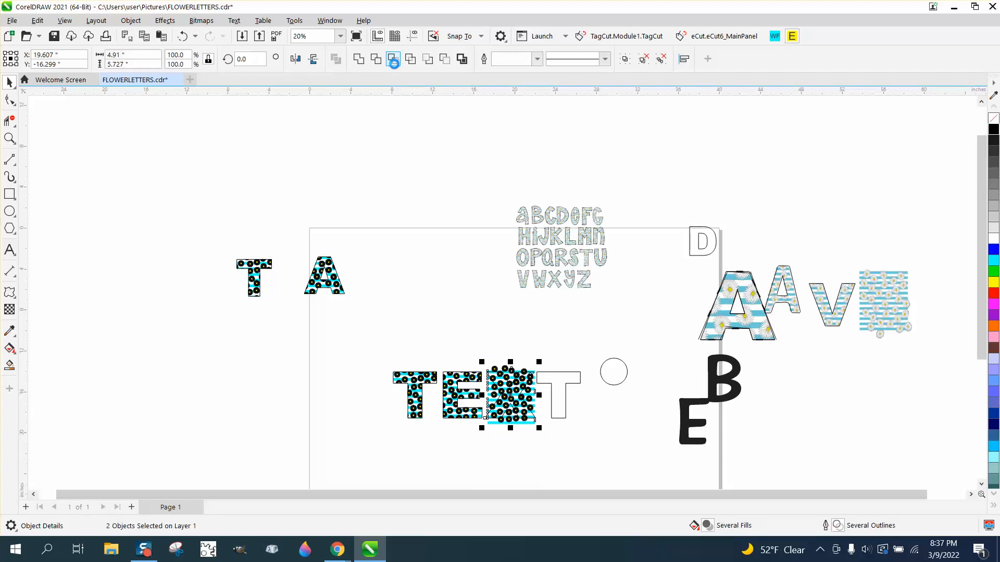
pyautogui.click(521, 279)
pyautogui.click(532, 422)
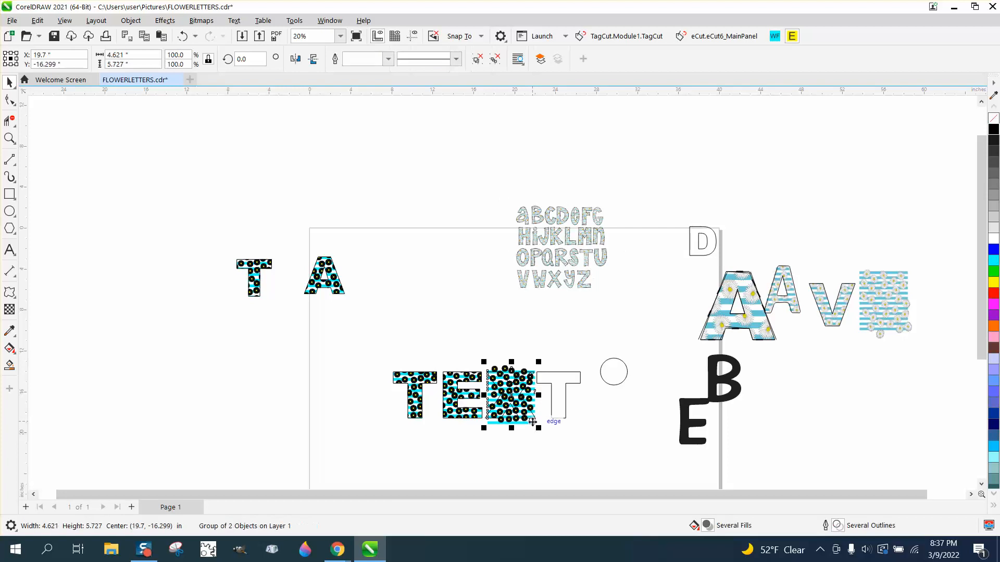
pyautogui.press('Up')
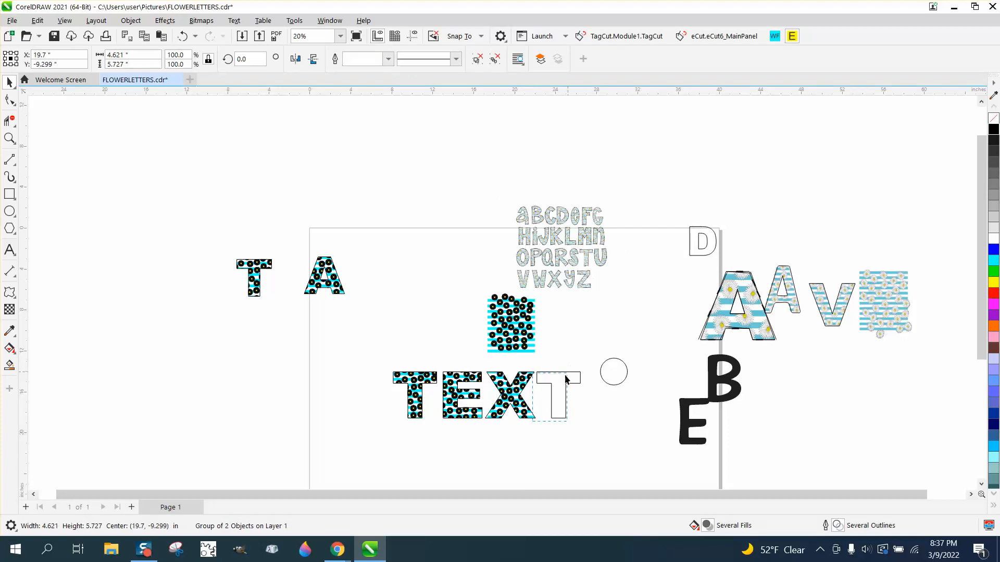
# - Place the daisy pattern over the last T of TEXT and select both objects for intersecting
pyautogui.click(537, 361)
pyautogui.moveTo(525, 341); pyautogui.dragTo(599, 435)
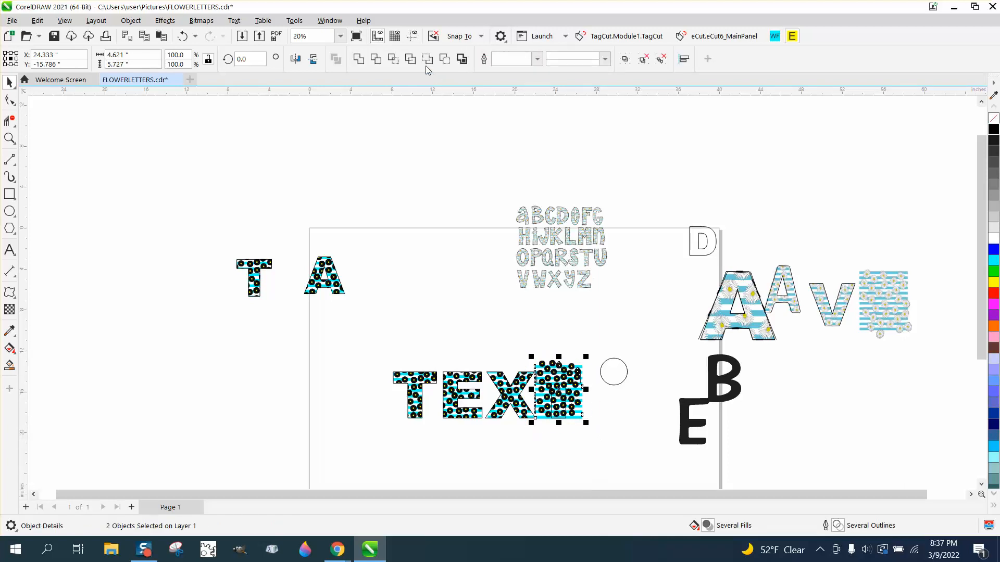